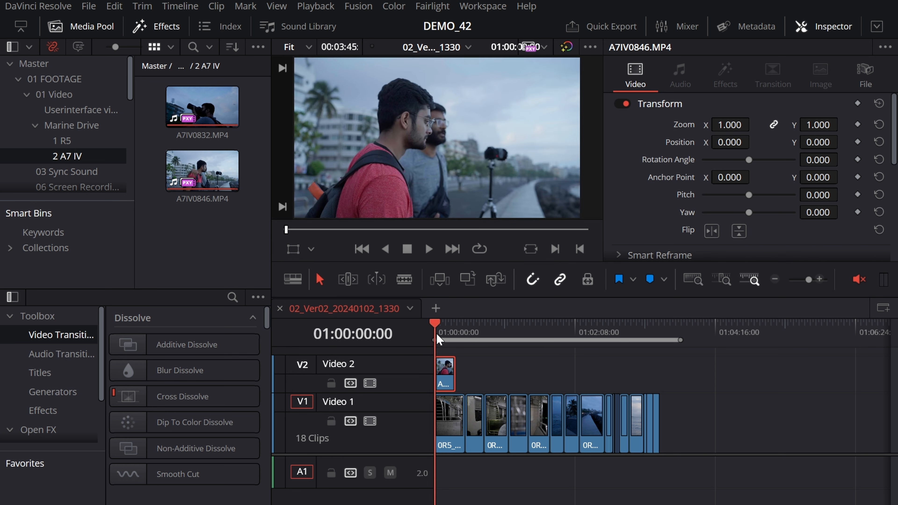
Zoom in on the timeline start and scrub across A7IV0846.MP4 on Video 2 and past its end over Video 1.
{"action": "key", "text": "ctrl+equal"}
{"action": "key", "text": "ctrl+equal"}
{"action": "key", "text": "ctrl+equal"}
{"action": "left_click", "coordinate": [560, 426]}
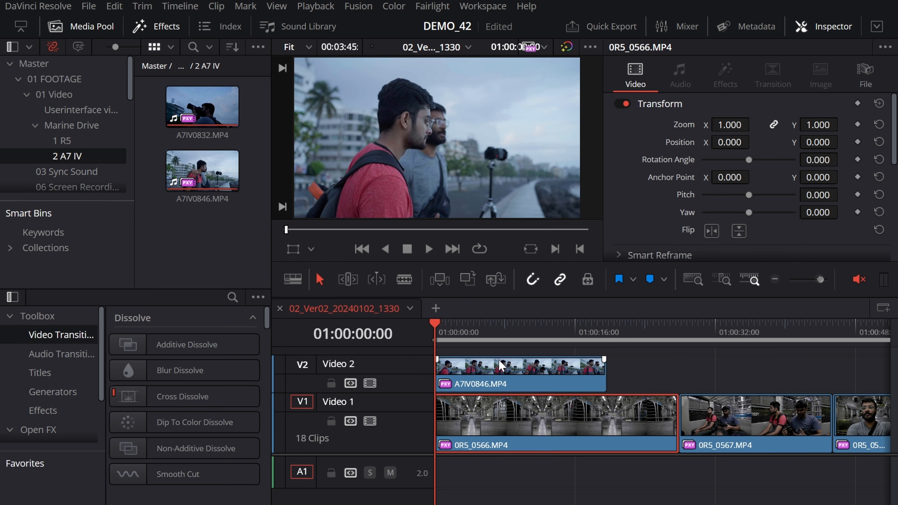
{"action": "left_click", "coordinate": [499, 332]}
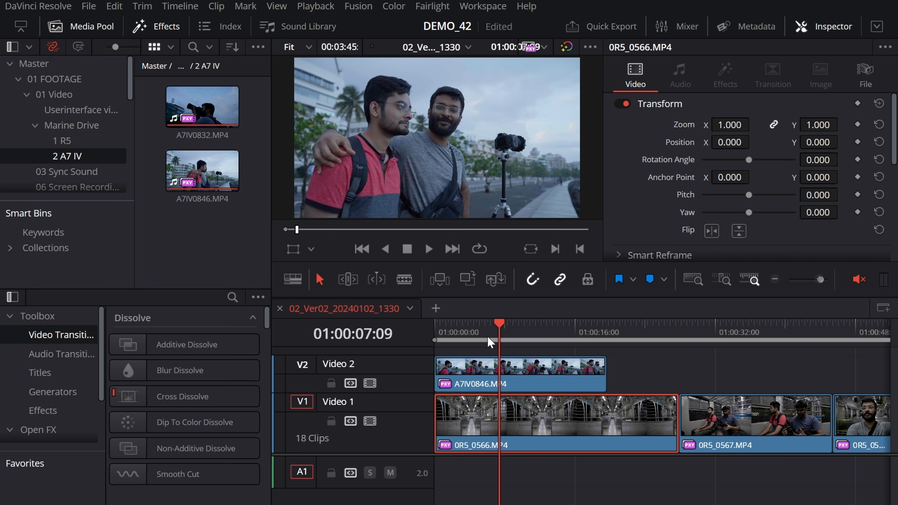
{"action": "left_click", "coordinate": [512, 336]}
{"action": "left_click", "coordinate": [520, 387]}
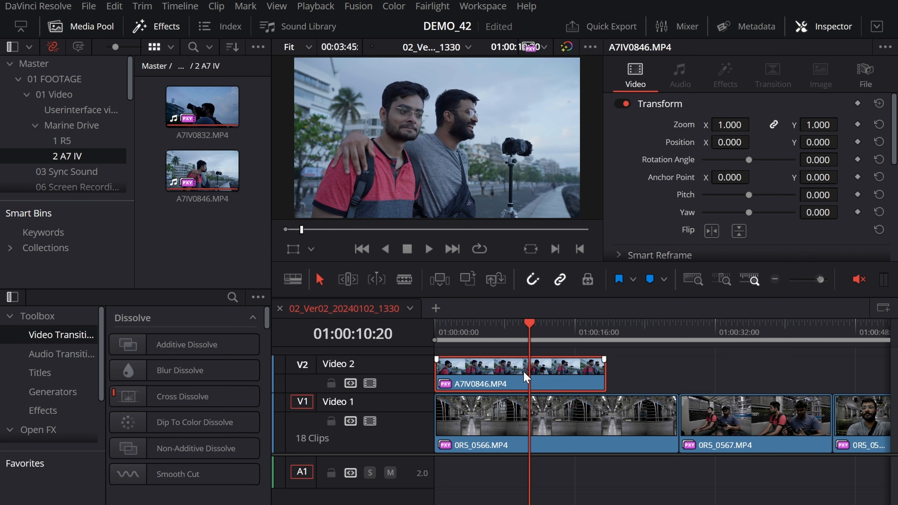
{"action": "left_click", "coordinate": [559, 335]}
{"action": "left_click_drag", "start_coordinate": [559, 335], "coordinate": [641, 341]}
{"action": "left_click", "coordinate": [660, 424]}
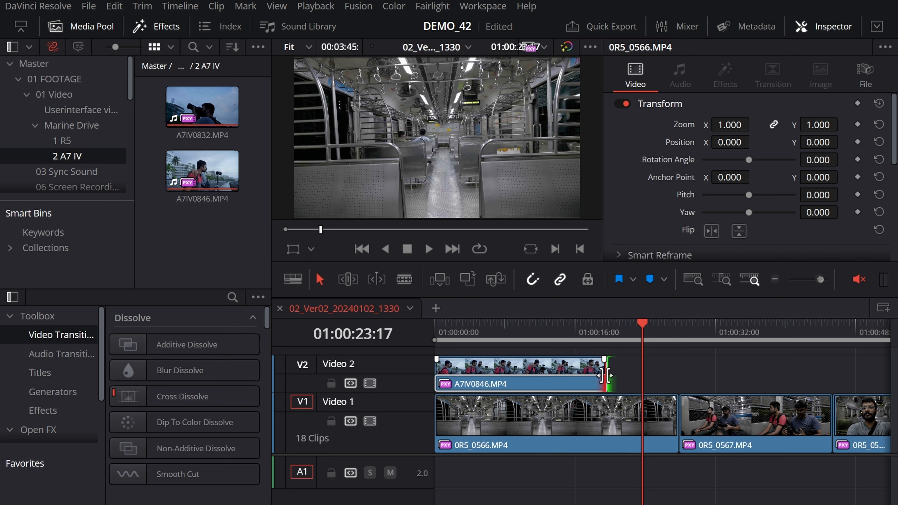
Shift A7IV0846.MP4 along Video 2 so that its end lines up with the end of 0R5_0566.MP4 on Video 1.
{"action": "left_click_drag", "start_coordinate": [573, 383], "coordinate": [641, 381]}
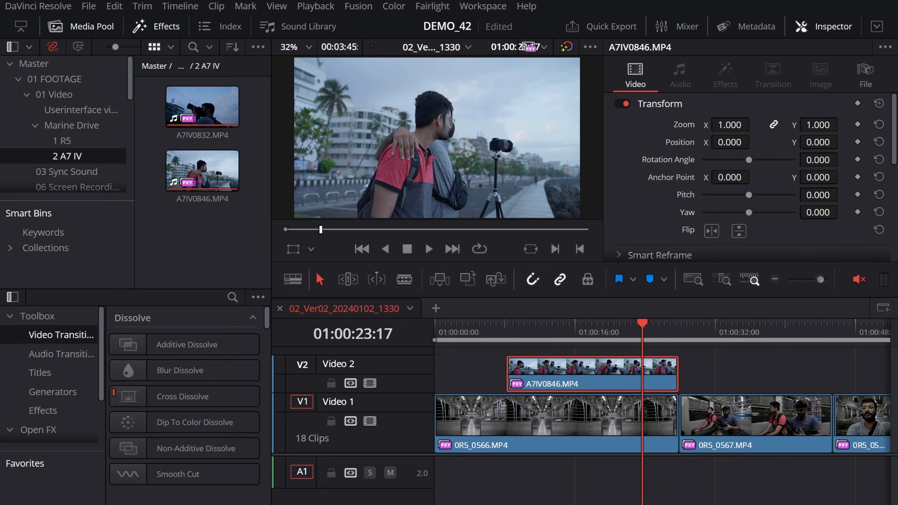
{"action": "left_click", "coordinate": [626, 422]}
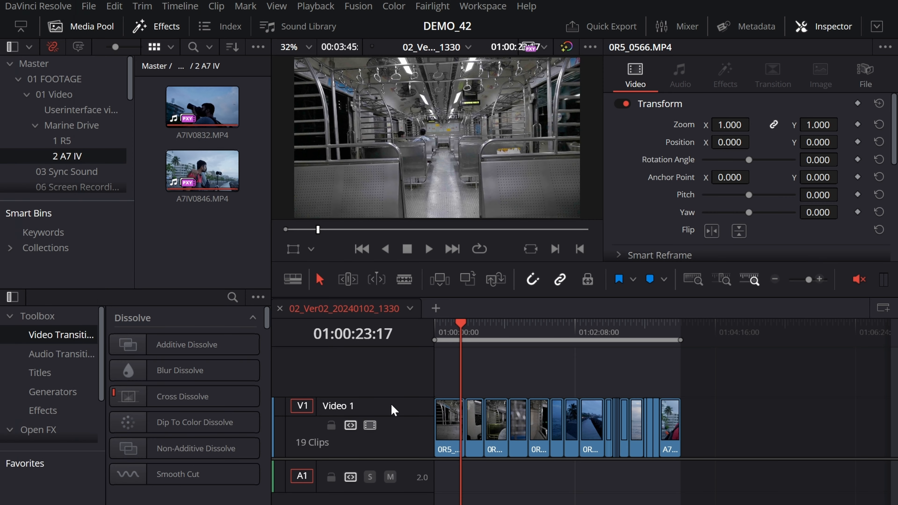
Add a video track above Video 1 and move the last clip, A7IV0846.MP4, to the start of Video 2.
{"action": "right_click", "coordinate": [398, 411]}
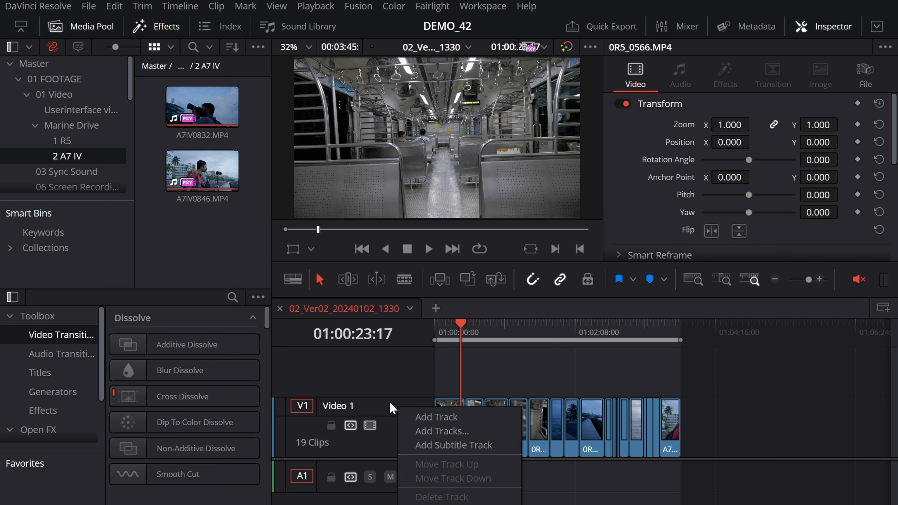
{"action": "left_click", "coordinate": [467, 421]}
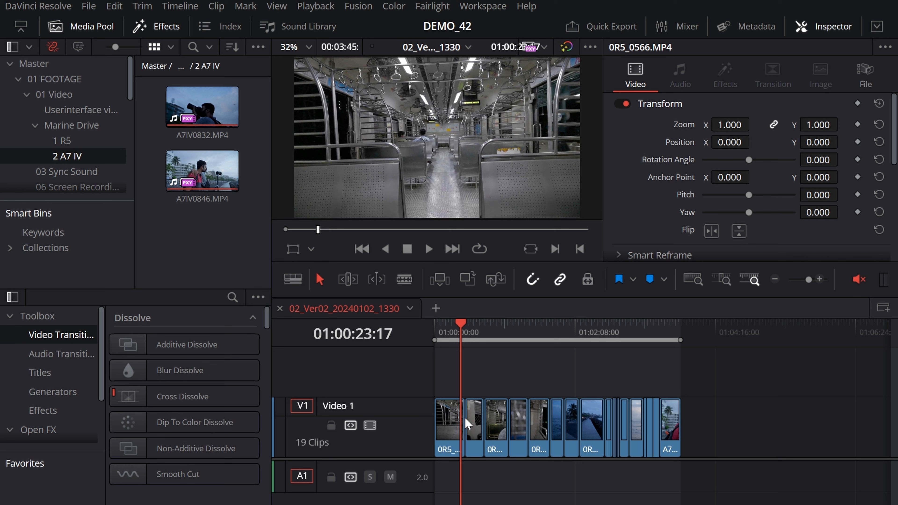
{"action": "left_click_drag", "start_coordinate": [672, 427], "coordinate": [440, 374]}
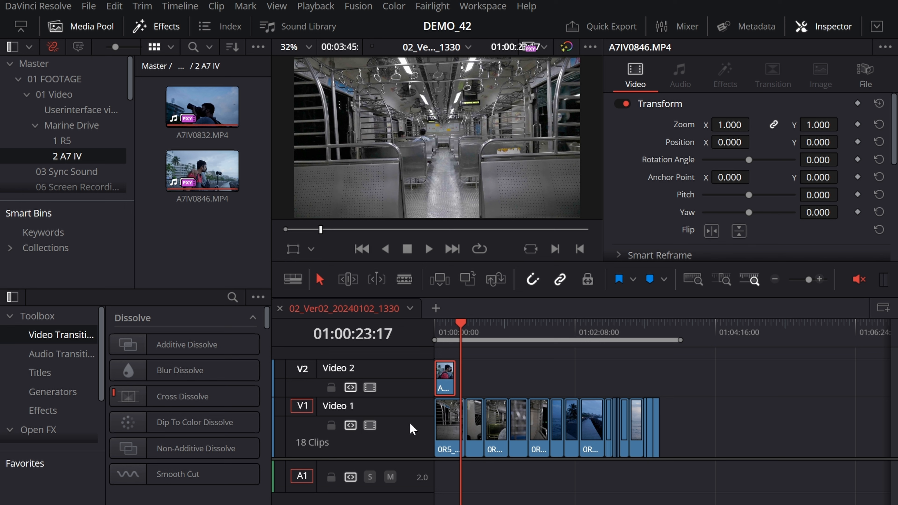
Add three video tracks above Video 1 and one stereo audio track below Audio 1.
{"action": "right_click", "coordinate": [402, 414]}
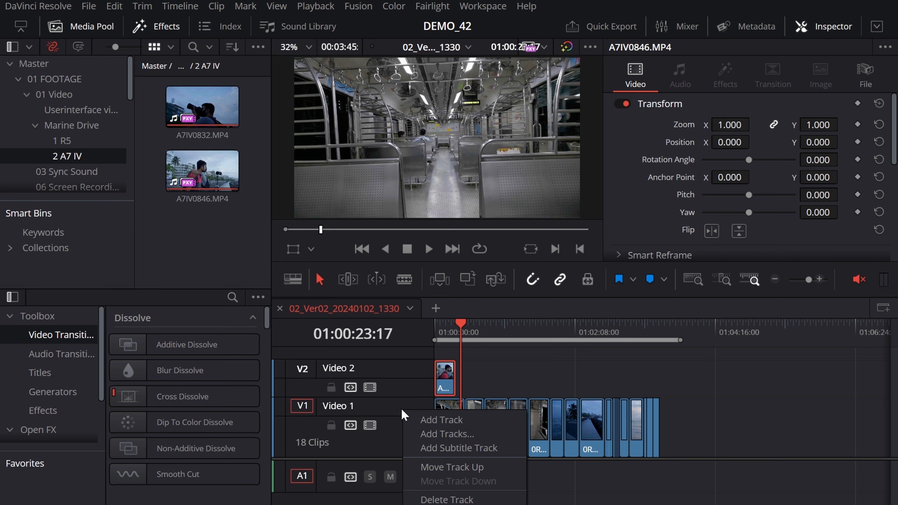
{"action": "left_click", "coordinate": [442, 434]}
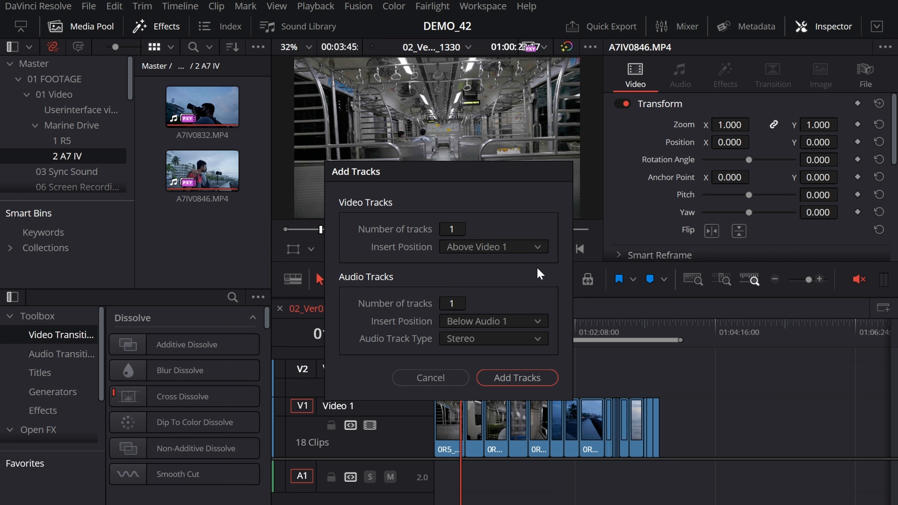
{"action": "mouse_move", "coordinate": [451, 229]}
{"action": "left_mouse_down"}
{"action": "mouse_move", "coordinate": [466, 229]}
{"action": "mouse_move", "coordinate": [456, 228]}
{"action": "left_mouse_up"}
{"action": "left_click", "coordinate": [527, 379]}
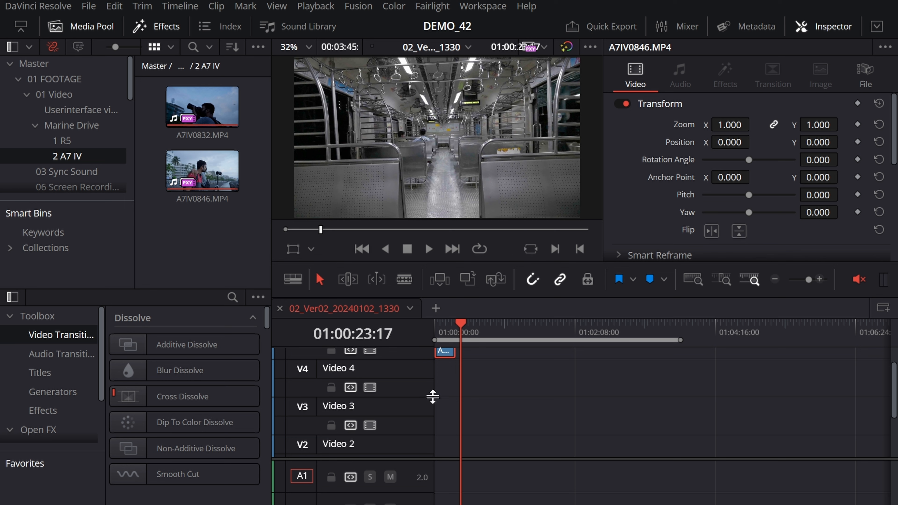
Rename the Video 1 track as Cam A.
{"action": "scroll", "coordinate": [484, 442], "scroll_direction": "down", "scroll_amount": 4}
{"action": "scroll", "coordinate": [453, 419], "scroll_direction": "up", "scroll_amount": 6}
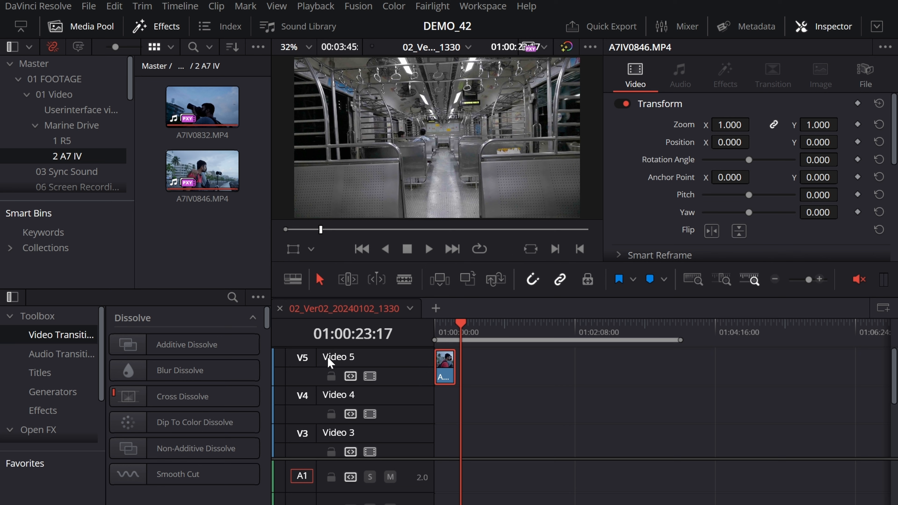
{"action": "scroll", "coordinate": [362, 366], "scroll_direction": "down", "scroll_amount": 3}
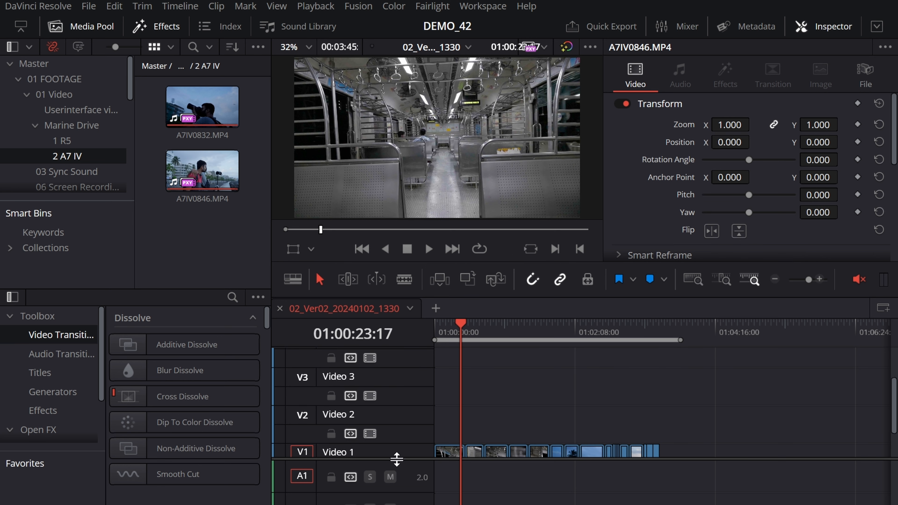
{"action": "left_click_drag", "start_coordinate": [408, 458], "coordinate": [403, 453]}
{"action": "left_click", "coordinate": [741, 424]}
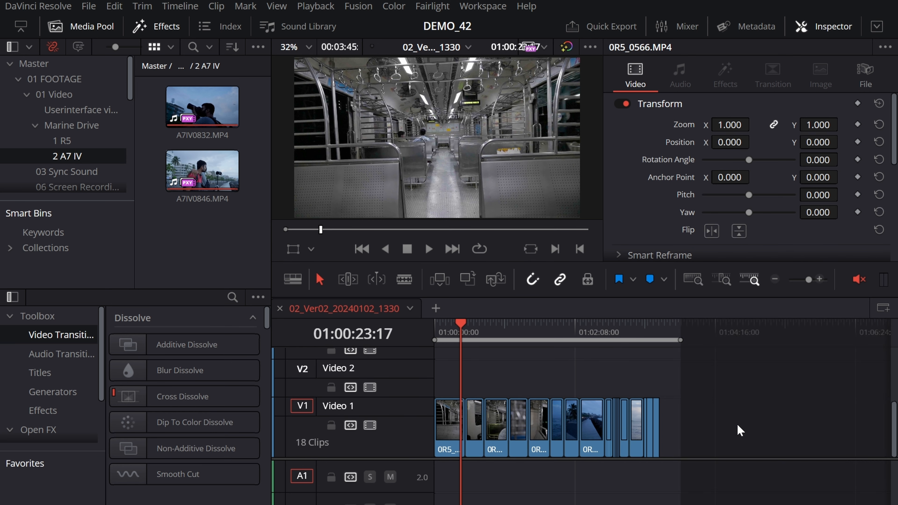
{"action": "double_click", "coordinate": [343, 408]}
{"action": "type", "text": "Cam A"}
{"action": "key", "text": "Return"}
Rename the Video 5 track as CAM B.
{"action": "scroll", "coordinate": [395, 435], "scroll_direction": "up", "scroll_amount": 5}
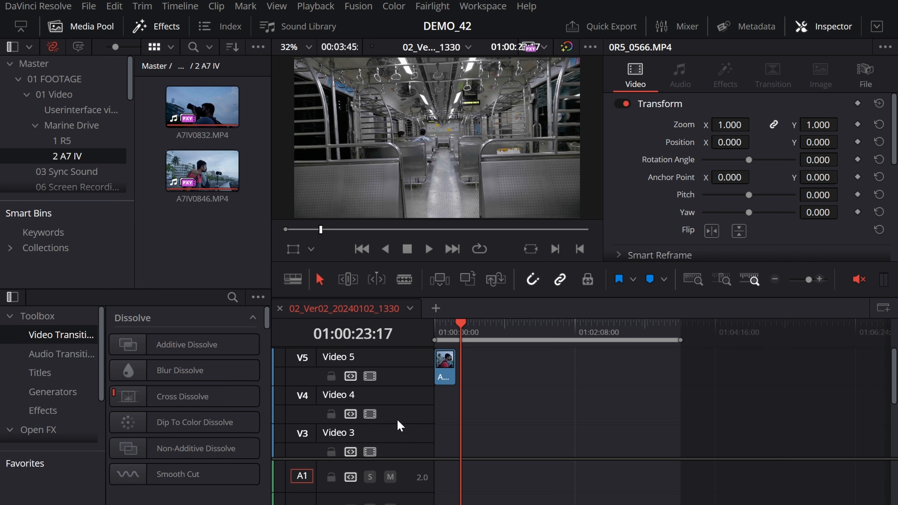
{"action": "double_click", "coordinate": [338, 358]}
{"action": "type", "text": "CAM B"}
{"action": "key", "text": "Return"}
Delete the empty Video 3 track between Cam A and CAM B.
{"action": "scroll", "coordinate": [742, 447], "scroll_direction": "down", "scroll_amount": 2}
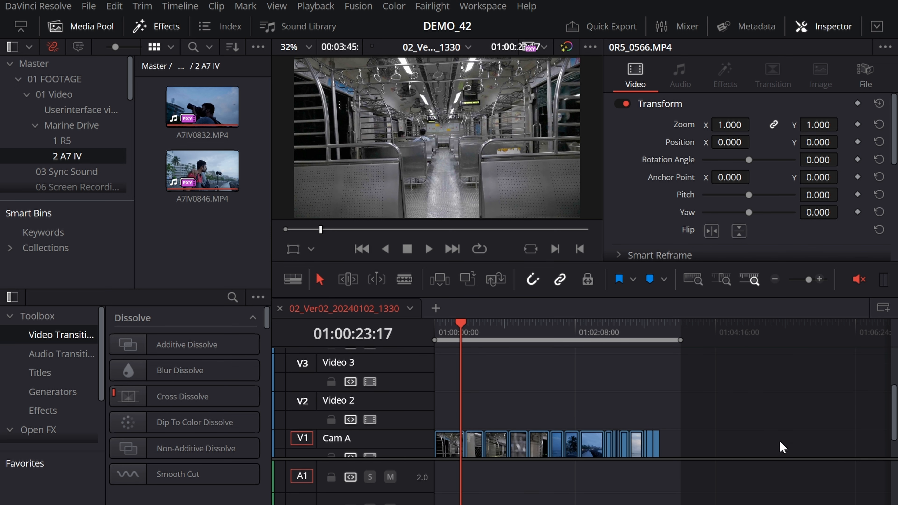
{"action": "scroll", "coordinate": [527, 419], "scroll_direction": "up", "scroll_amount": 1}
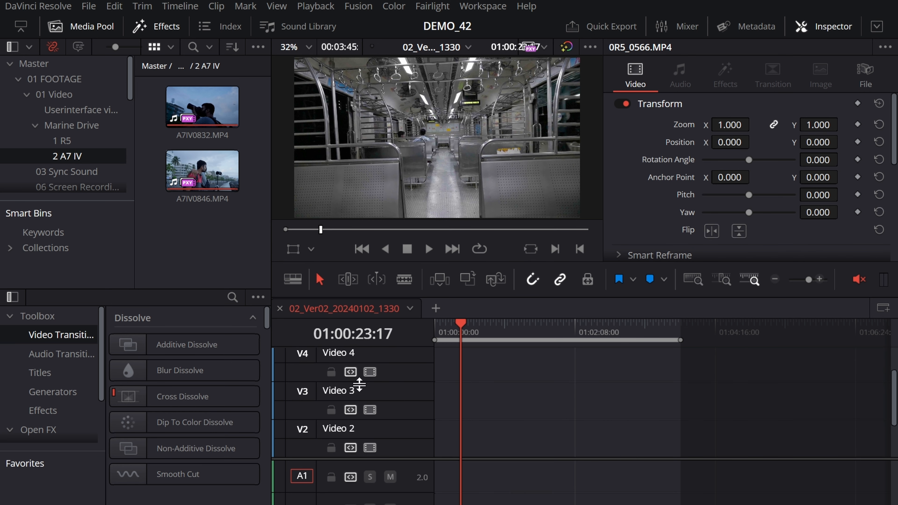
{"action": "right_click", "coordinate": [378, 392]}
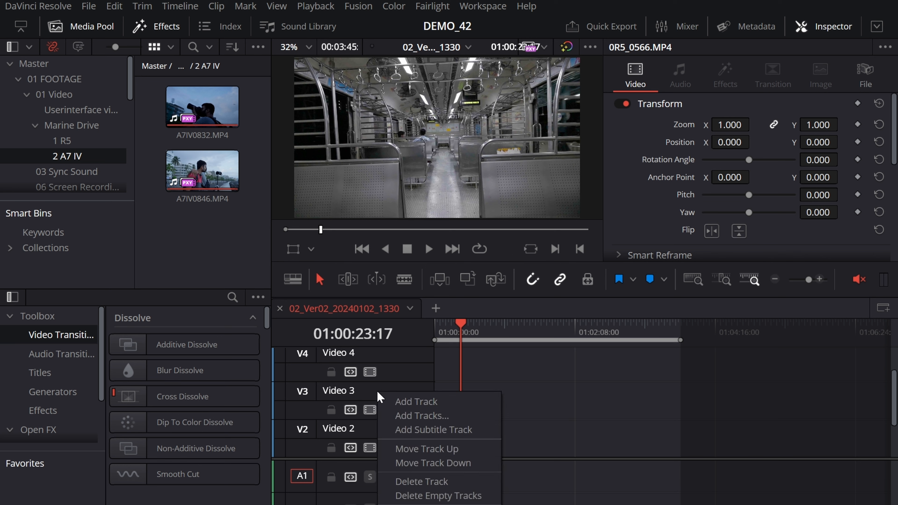
{"action": "left_click", "coordinate": [446, 484]}
{"action": "key", "text": "ctrl+z"}
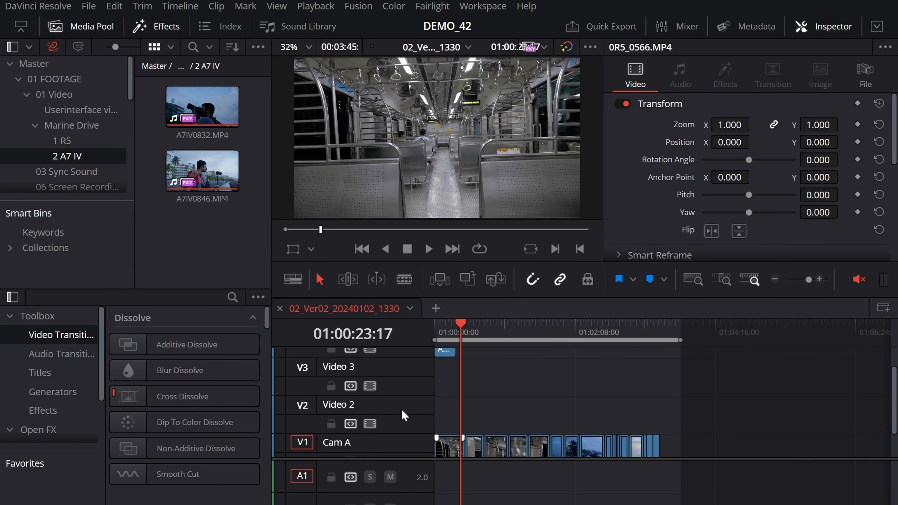
Delete all the remaining empty tracks from the timeline in one operation.
{"action": "scroll", "coordinate": [398, 453], "scroll_direction": "down", "scroll_amount": 1}
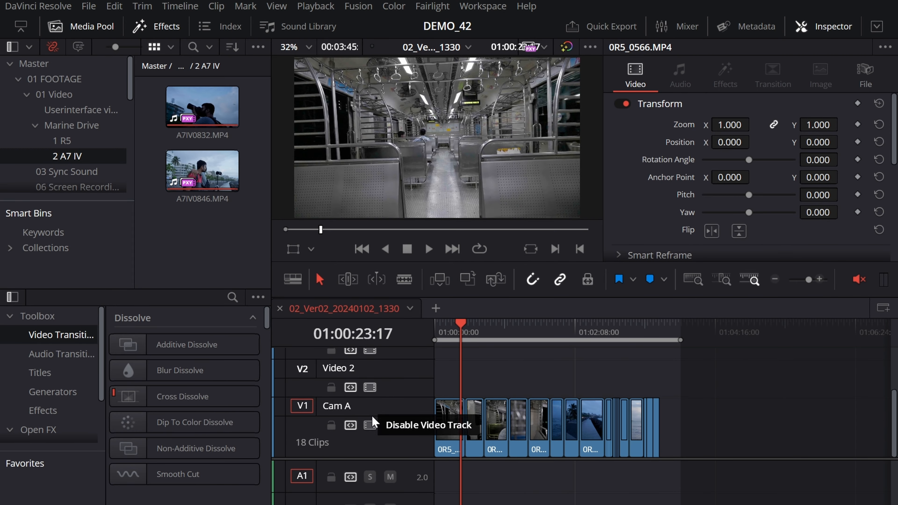
{"action": "right_click", "coordinate": [385, 410]}
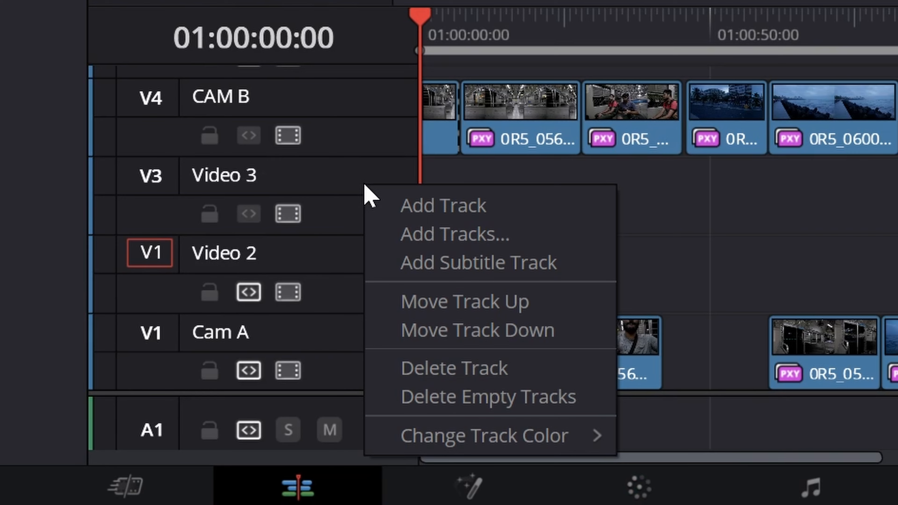
{"action": "left_click", "coordinate": [483, 396]}
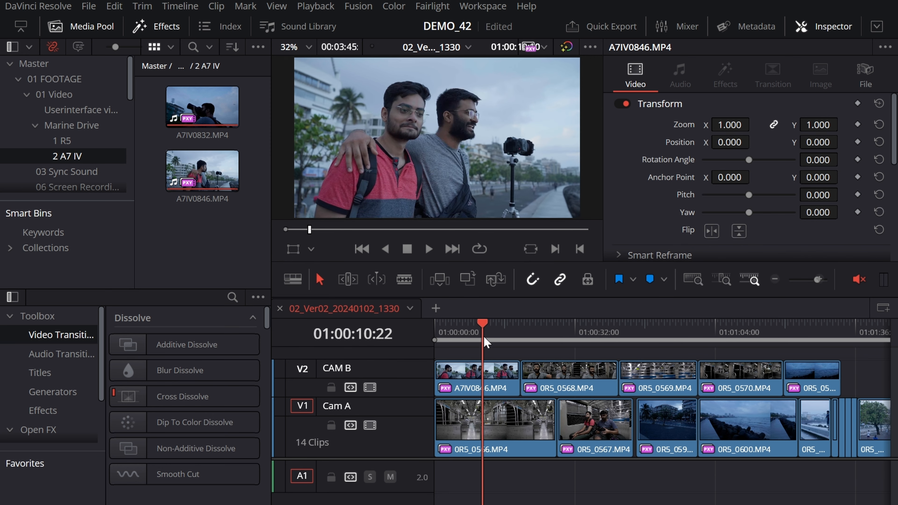
Place the playhead at 01:00:14:08, with the timeline zoomed in on its first clips, and lock the Cam A track.
{"action": "left_click_drag", "start_coordinate": [484, 341], "coordinate": [469, 339]}
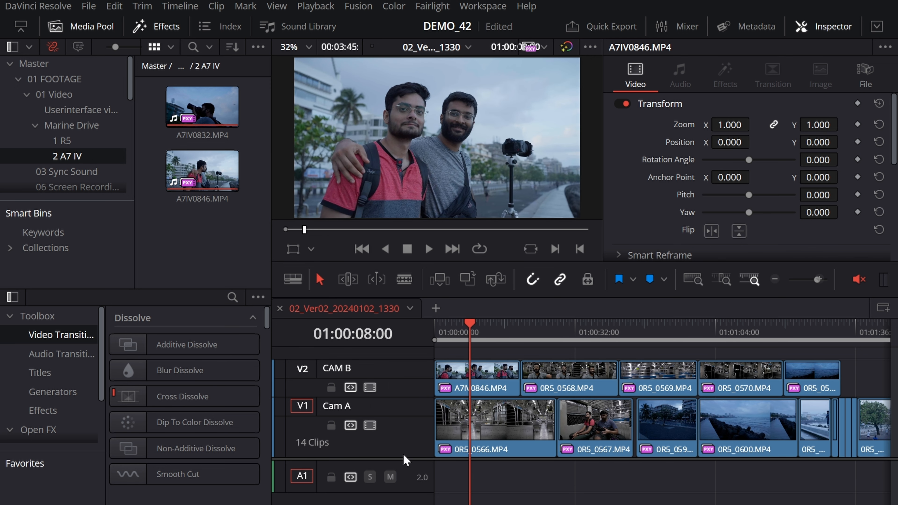
{"action": "left_click_drag", "start_coordinate": [406, 459], "coordinate": [408, 489]}
{"action": "key", "text": "ctrl+equal"}
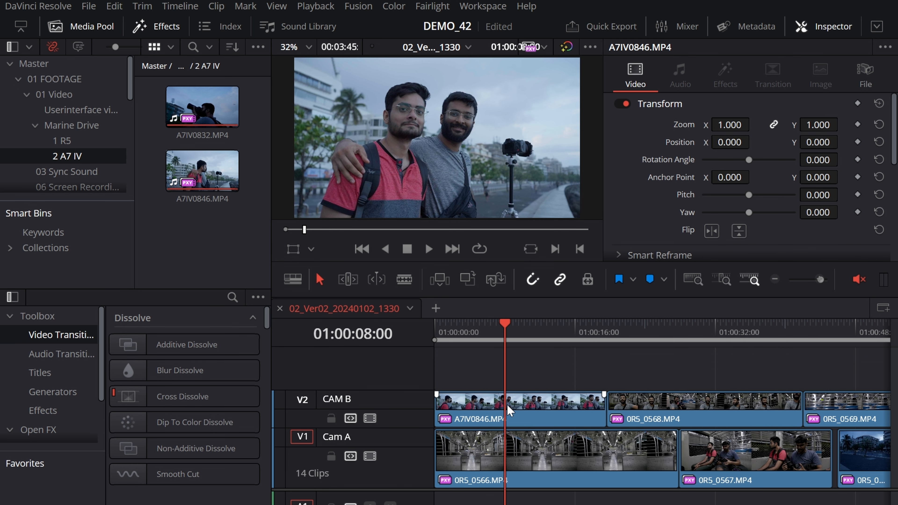
{"action": "left_click_drag", "start_coordinate": [535, 336], "coordinate": [561, 340]}
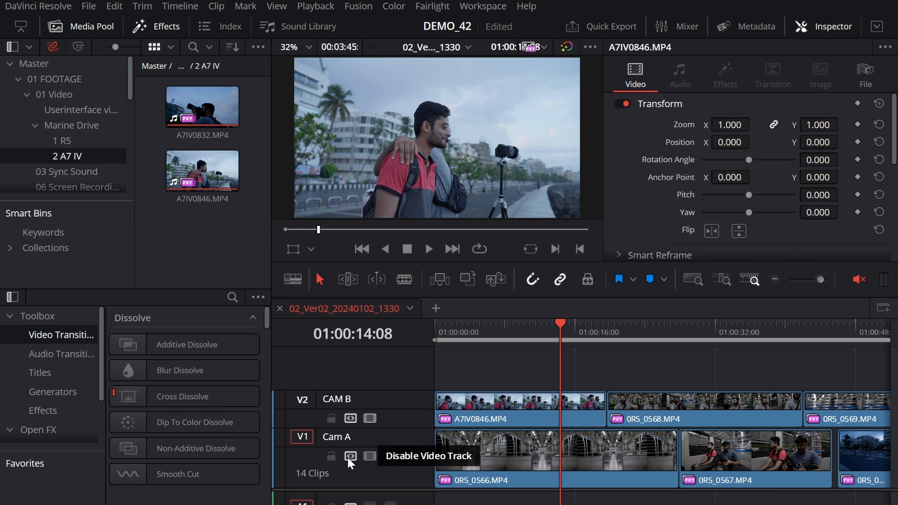
{"action": "left_click", "coordinate": [331, 457]}
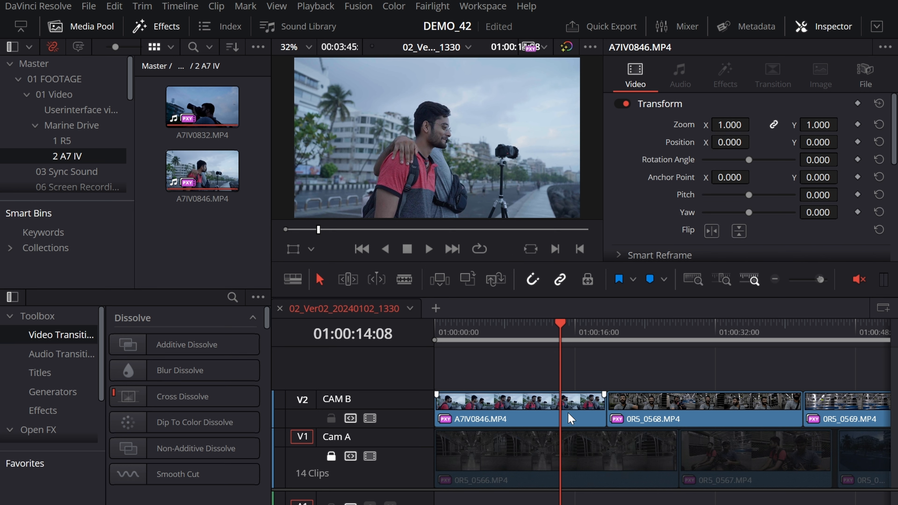
Try moving clips A7IV0846.MP4 and 0R5_0568.MP4 on CAM B and selecting clips on the locked Cam A track.
{"action": "left_click_drag", "start_coordinate": [562, 406], "coordinate": [542, 407]}
{"action": "mouse_move", "coordinate": [643, 406]}
{"action": "left_mouse_down"}
{"action": "mouse_move", "coordinate": [636, 375]}
{"action": "mouse_move", "coordinate": [474, 380]}
{"action": "mouse_move", "coordinate": [641, 387]}
{"action": "mouse_move", "coordinate": [652, 411]}
{"action": "left_mouse_up"}
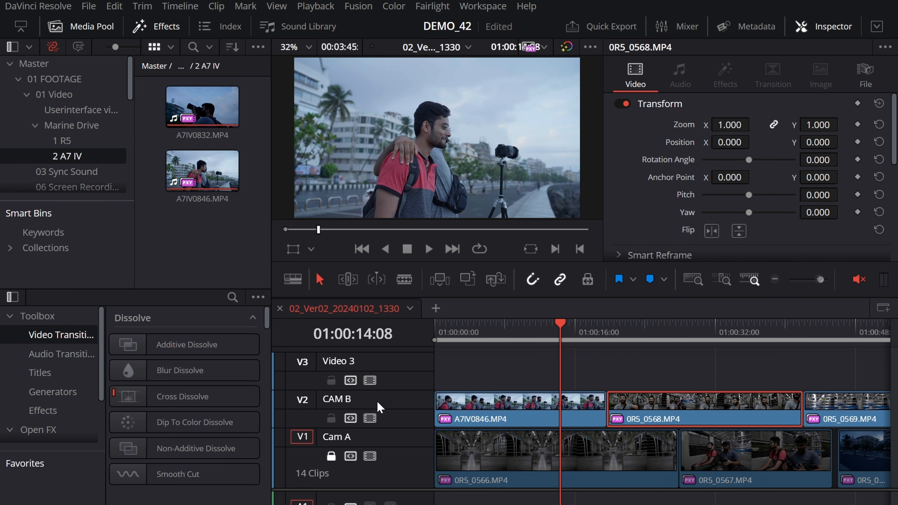
{"action": "left_click", "coordinate": [600, 461]}
{"action": "left_click", "coordinate": [753, 467]}
Move clip 0R5_0569.MP4 from CAM B up to Video 3, near the timeline start, above A7IV0846.MP4.
{"action": "mouse_move", "coordinate": [546, 339]}
{"action": "left_mouse_down"}
{"action": "mouse_move", "coordinate": [496, 357]}
{"action": "mouse_move", "coordinate": [559, 351]}
{"action": "left_mouse_up"}
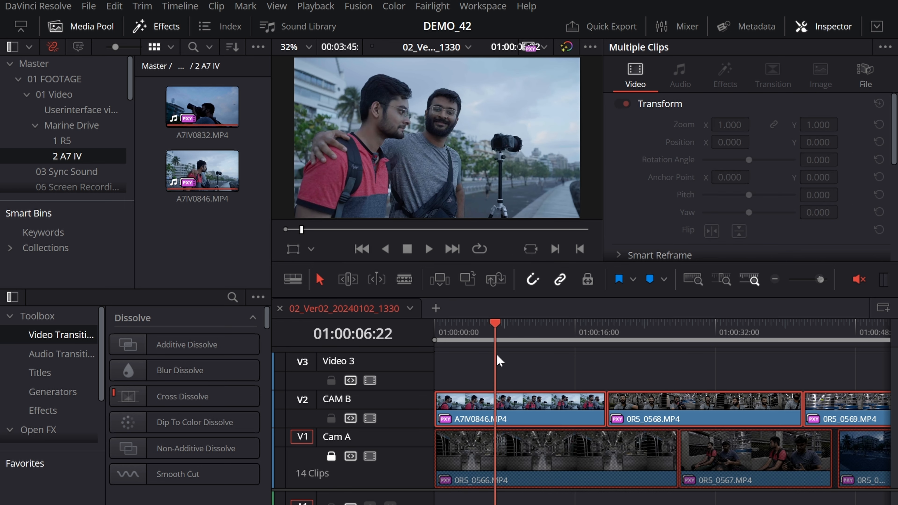
{"action": "left_click", "coordinate": [671, 380]}
{"action": "left_click_drag", "start_coordinate": [865, 403], "coordinate": [512, 364]}
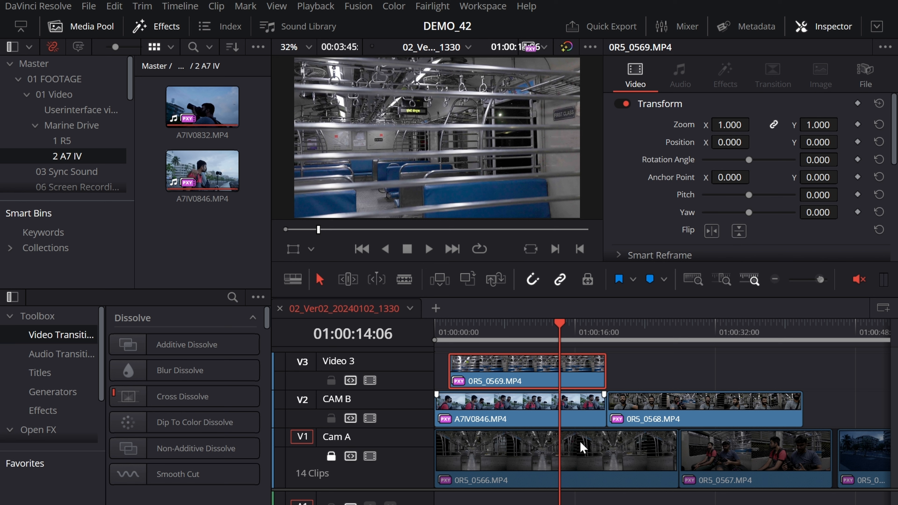
Select all timeline clips and split those on the unlocked tracks at 01:00:14:06.
{"action": "key", "text": "ctrl+a"}
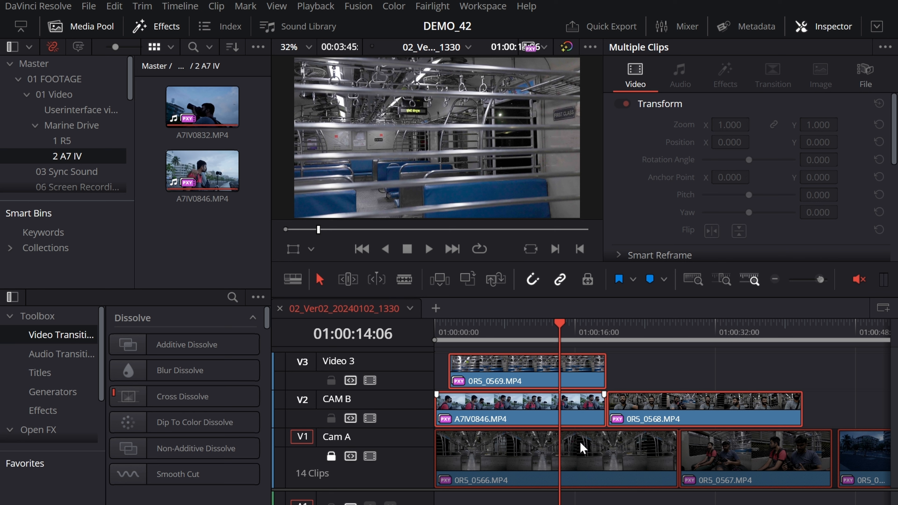
{"action": "key", "text": "ctrl+b"}
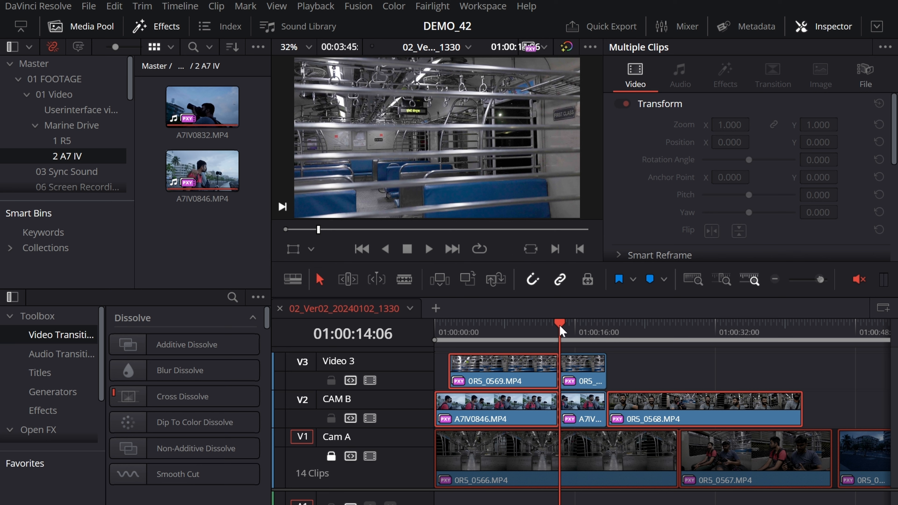
Move the playhead to 01:00:10:00, clear the clip selection and turn off the Auto Track Selector for Video 3 and CAM B.
{"action": "left_click_drag", "start_coordinate": [561, 329], "coordinate": [524, 333]}
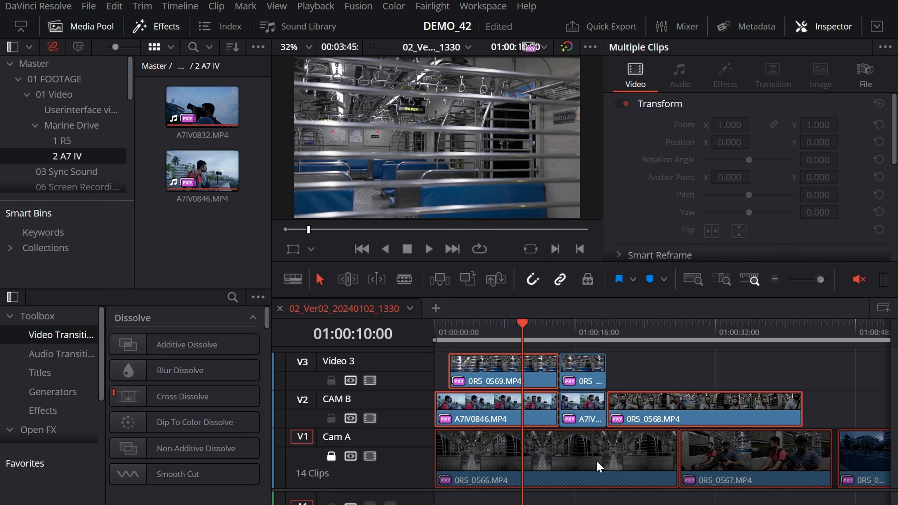
{"action": "key", "text": "ctrl+shift+a"}
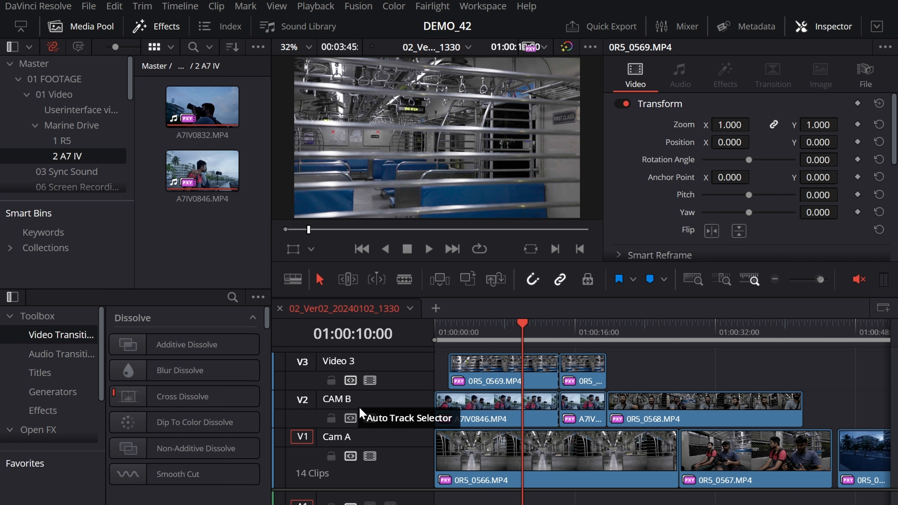
{"action": "left_click", "coordinate": [351, 379]}
{"action": "left_click", "coordinate": [351, 416]}
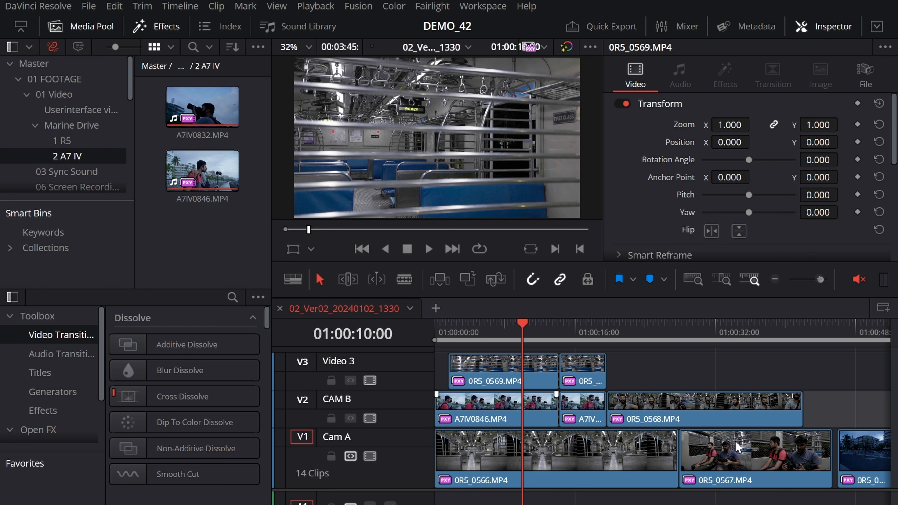
Split clip 0R5_0566.MP4 on Cam A at 01:00:07:05 and move the playhead to 01:00:12:00.
{"action": "left_click_drag", "start_coordinate": [558, 334], "coordinate": [743, 336]}
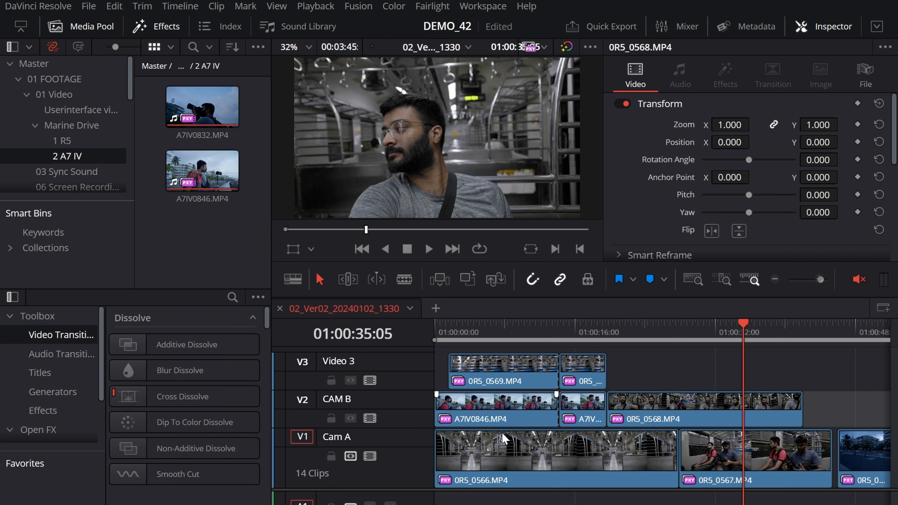
{"action": "left_click_drag", "start_coordinate": [741, 334], "coordinate": [498, 331]}
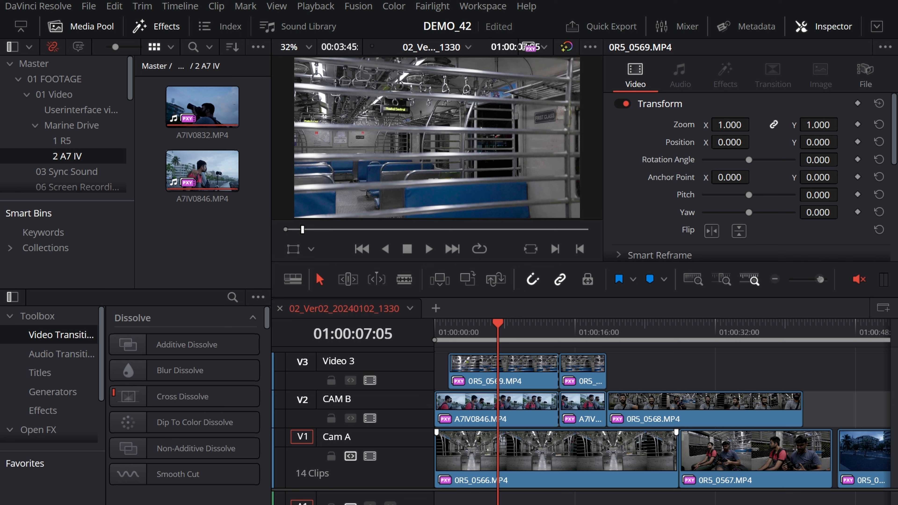
{"action": "key", "text": "ctrl+b"}
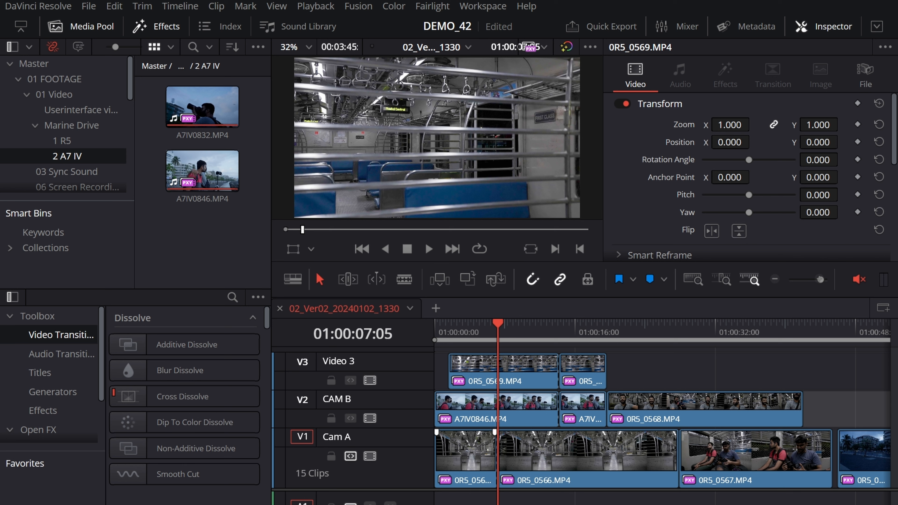
{"action": "left_click_drag", "start_coordinate": [536, 329], "coordinate": [539, 329]}
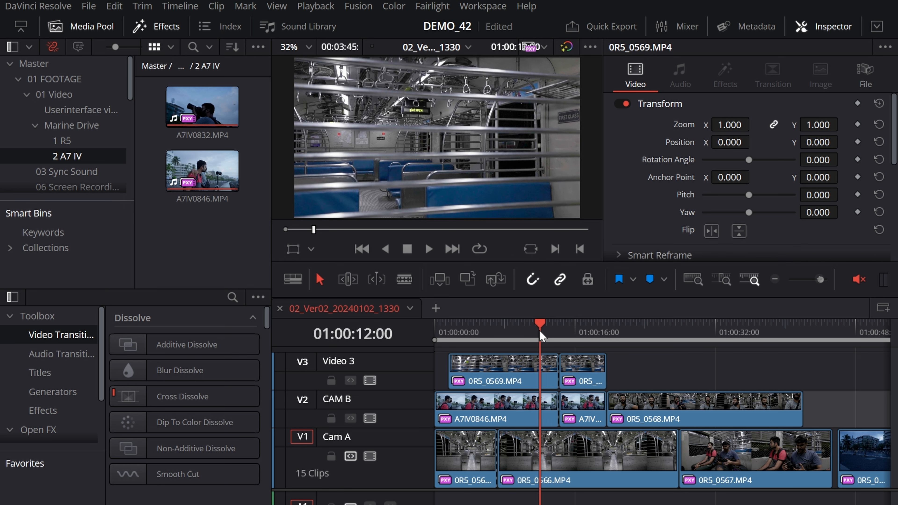
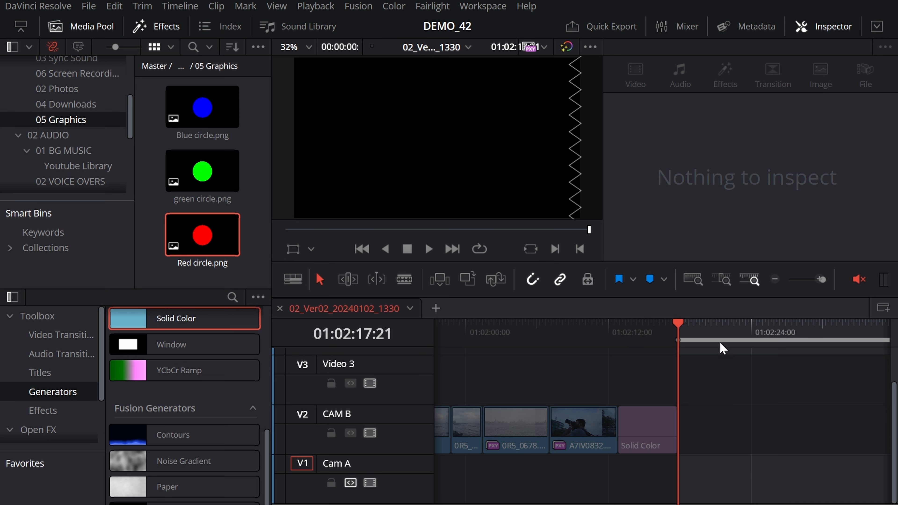
Overwrite Red circle.png onto Cam A at 01:02:17:21, after the Solid Color clip, and save the project.
{"action": "key", "text": "o"}
{"action": "mouse_move", "coordinate": [691, 343]}
{"action": "left_mouse_down"}
{"action": "mouse_move", "coordinate": [589, 323]}
{"action": "mouse_move", "coordinate": [583, 332]}
{"action": "left_mouse_up"}
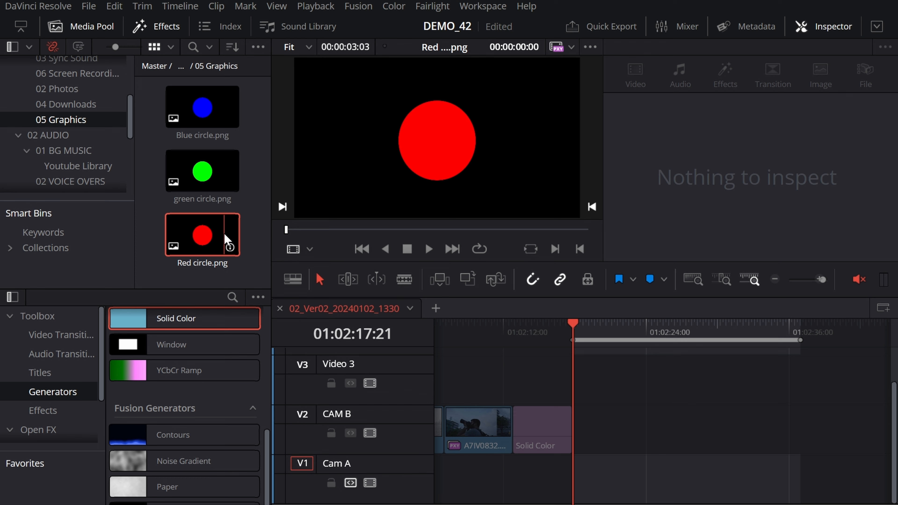
{"action": "key", "text": "F10"}
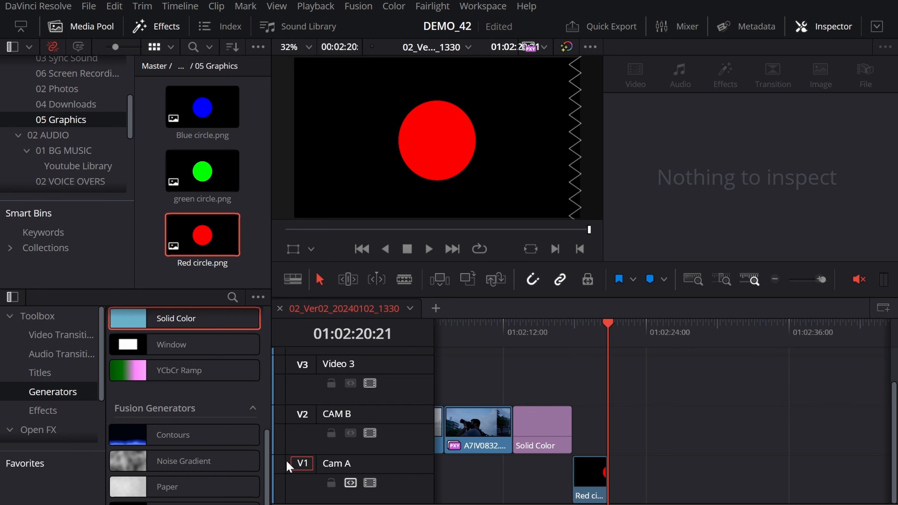
{"action": "key", "text": "ctrl+s"}
{"action": "key", "text": "Up"}
Make CAM B the destination track and overwrite green circle.png onto it at 01:02:20:21, where Red circle.png ends.
{"action": "left_click", "coordinate": [206, 171]}
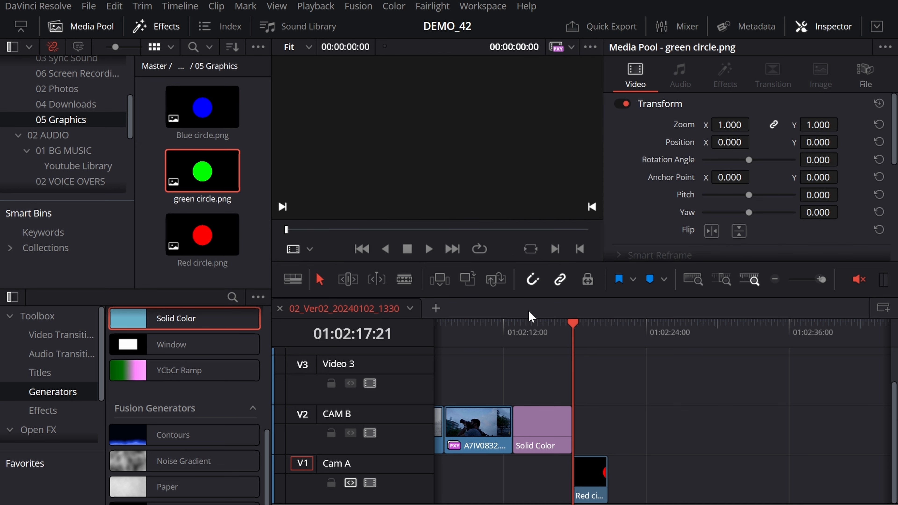
{"action": "left_click", "coordinate": [605, 336]}
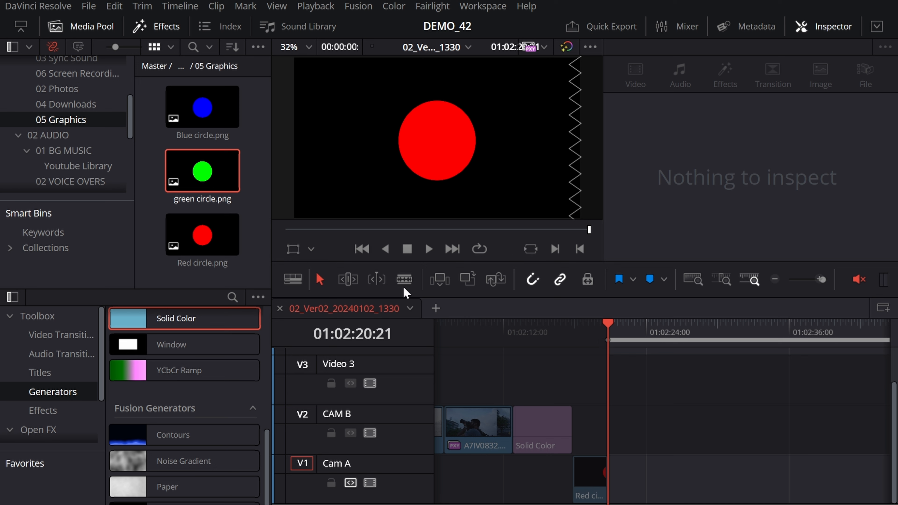
{"action": "left_click", "coordinate": [206, 172]}
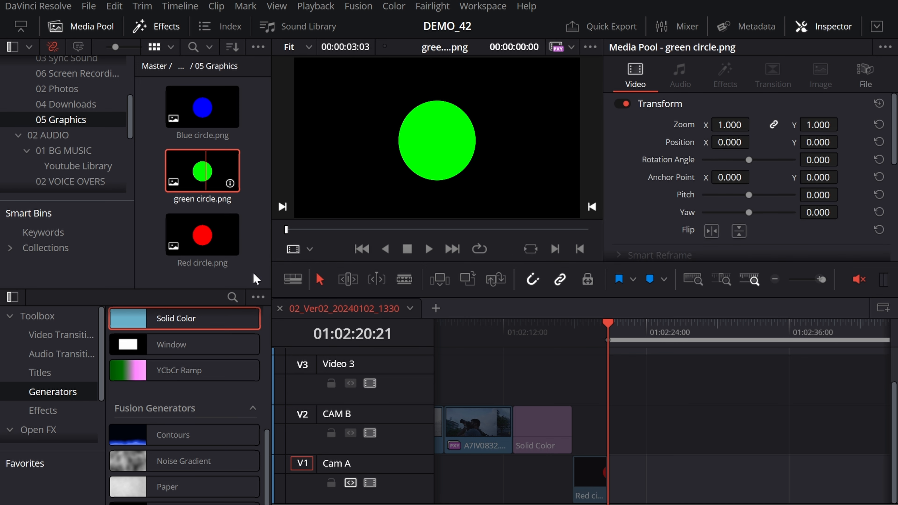
{"action": "left_click", "coordinate": [302, 414]}
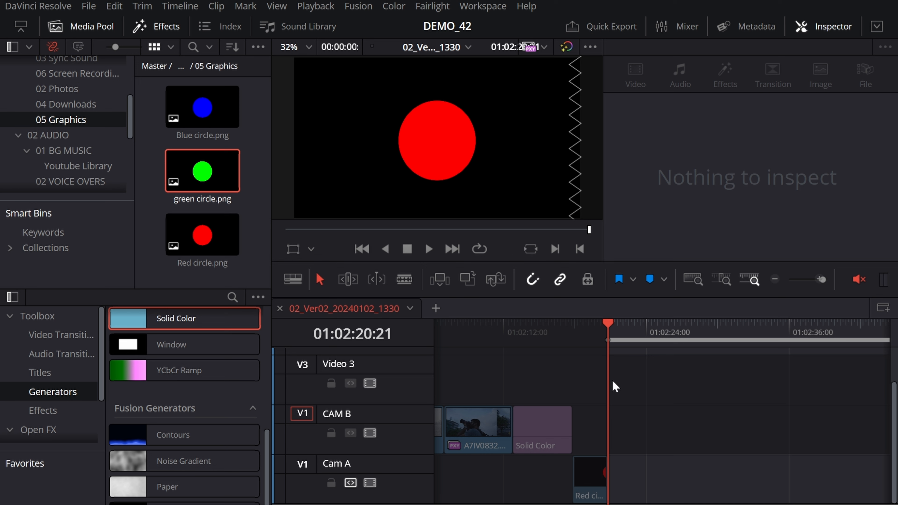
{"action": "key", "text": "F10"}
Make Video 3 the destination track and overwrite Blue circle.png onto it at 01:02:23:21, leaving no timeline clips selected.
{"action": "left_click", "coordinate": [200, 92]}
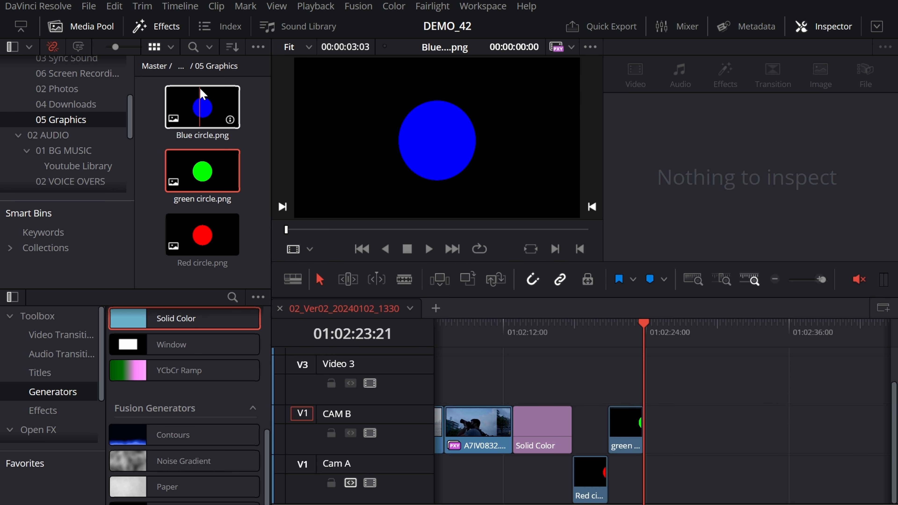
{"action": "left_click", "coordinate": [646, 336]}
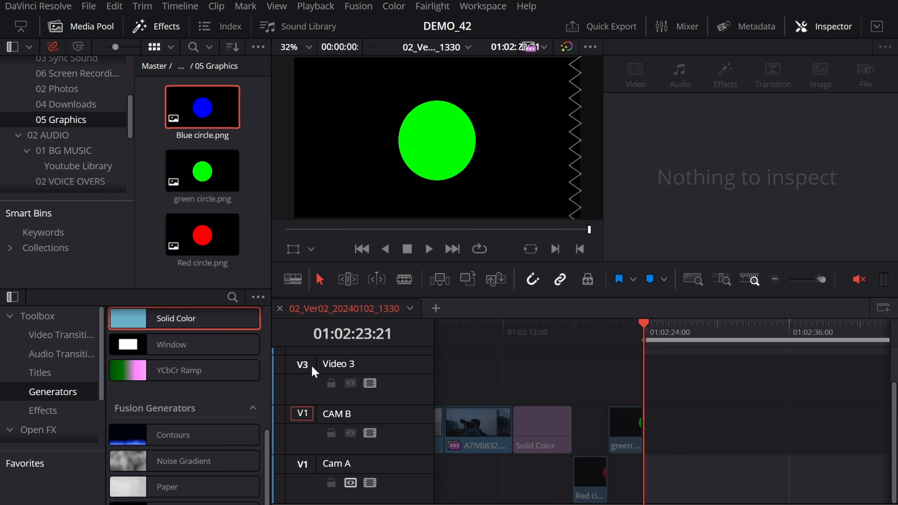
{"action": "left_click", "coordinate": [303, 364]}
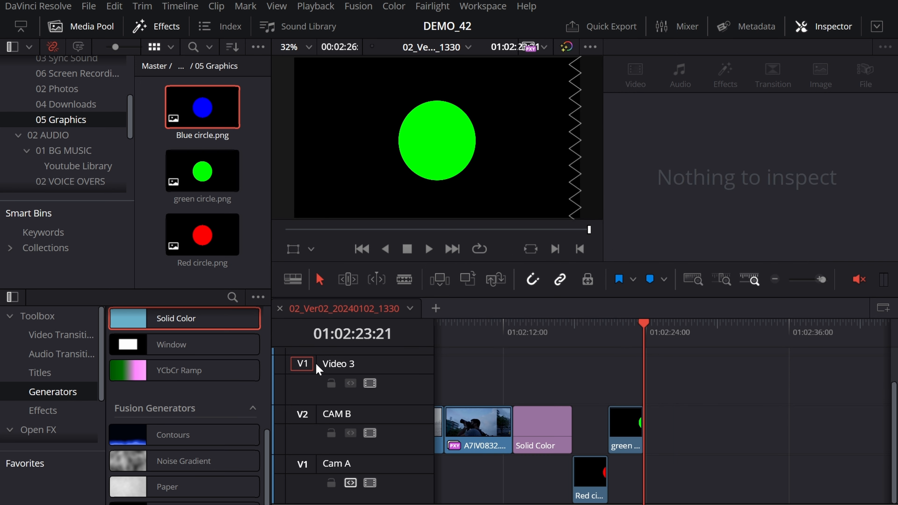
{"action": "key", "text": "F10"}
{"action": "left_click_drag", "start_coordinate": [727, 355], "coordinate": [601, 490]}
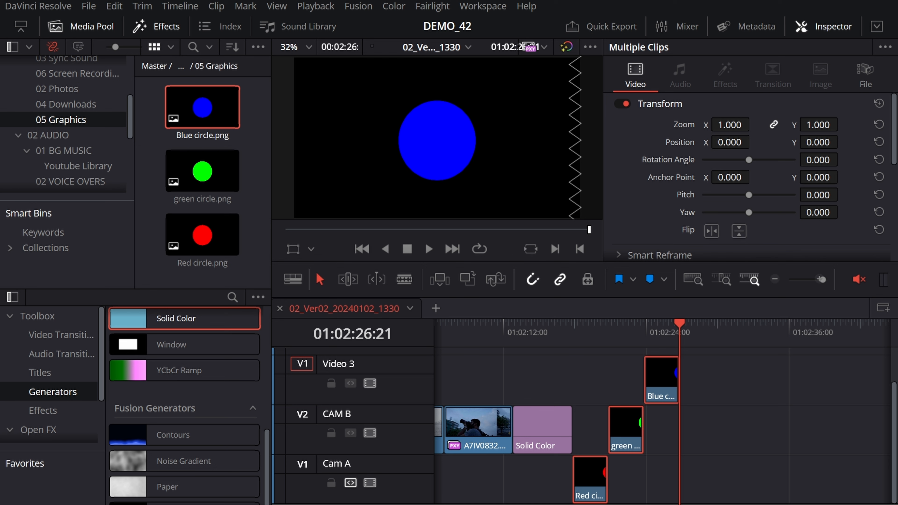
{"action": "left_click", "coordinate": [815, 474]}
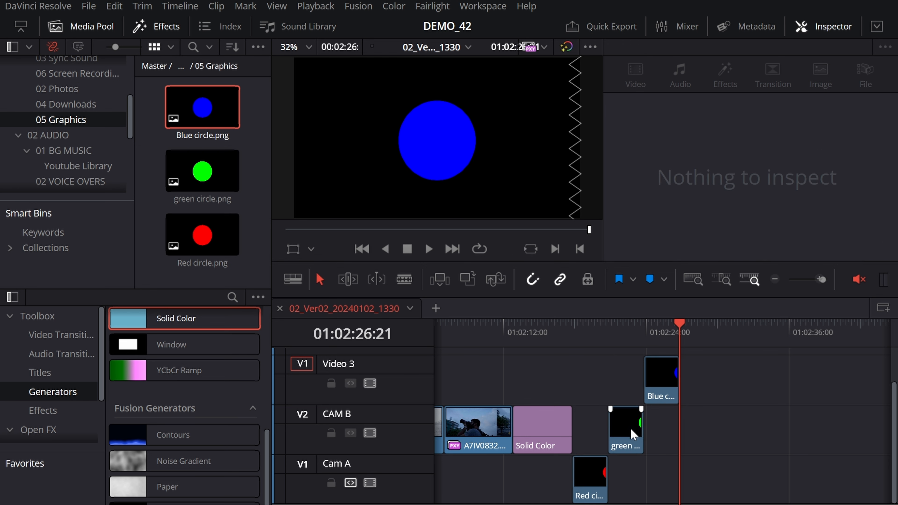
Move the green circle.png and Blue circle.png clips earlier to stack them directly above Red circle.png.
{"action": "left_click", "coordinate": [605, 429]}
{"action": "left_click_drag", "start_coordinate": [603, 429], "coordinate": [566, 429]}
{"action": "left_click_drag", "start_coordinate": [667, 380], "coordinate": [596, 379]}
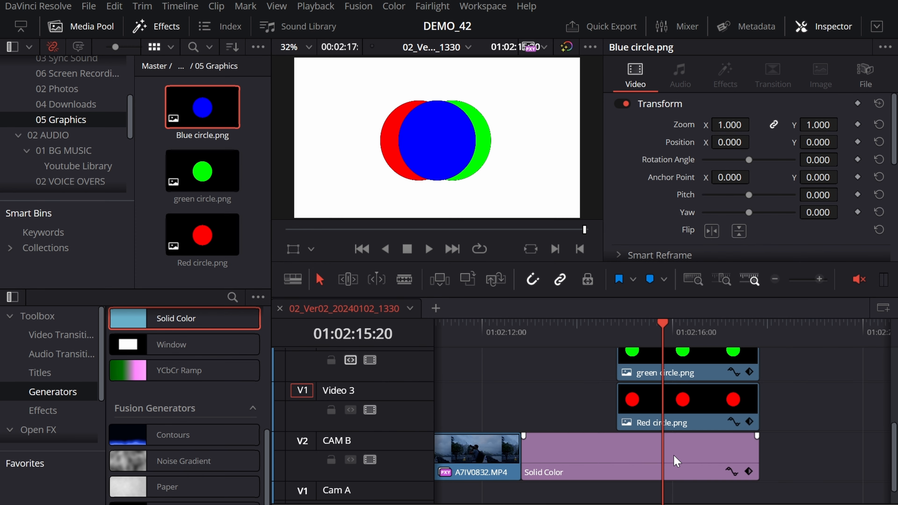
Arrange the stacked circles as a triangle over the white Solid Color, setting green circle.png's position to X 14, Y 158.
{"action": "left_click", "coordinate": [675, 460]}
{"action": "scroll", "coordinate": [794, 499], "scroll_direction": "up", "scroll_amount": 3}
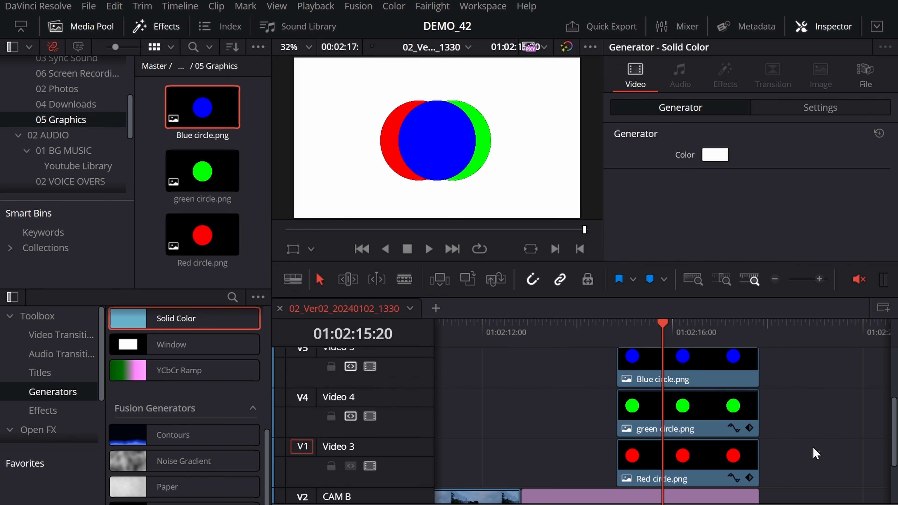
{"action": "left_click", "coordinate": [732, 369]}
{"action": "left_click", "coordinate": [732, 414]}
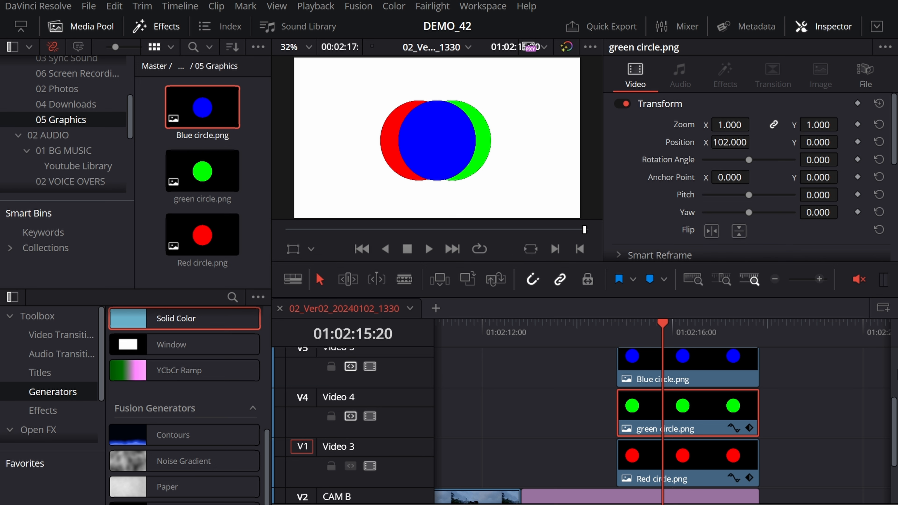
{"action": "scroll", "coordinate": [804, 391], "scroll_direction": "up", "scroll_amount": 1}
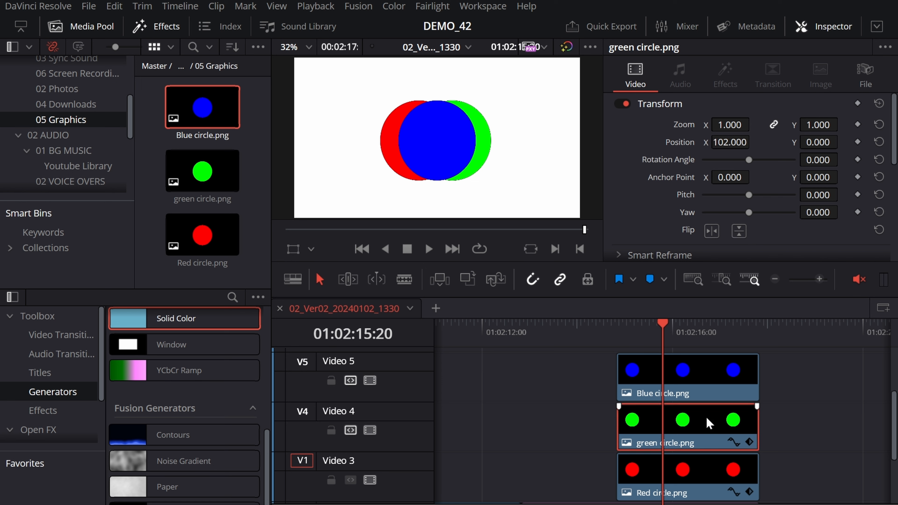
{"action": "left_click_drag", "start_coordinate": [819, 142], "coordinate": [843, 141]}
{"action": "left_click_drag", "start_coordinate": [773, 142], "coordinate": [747, 141]}
{"action": "left_click", "coordinate": [717, 476]}
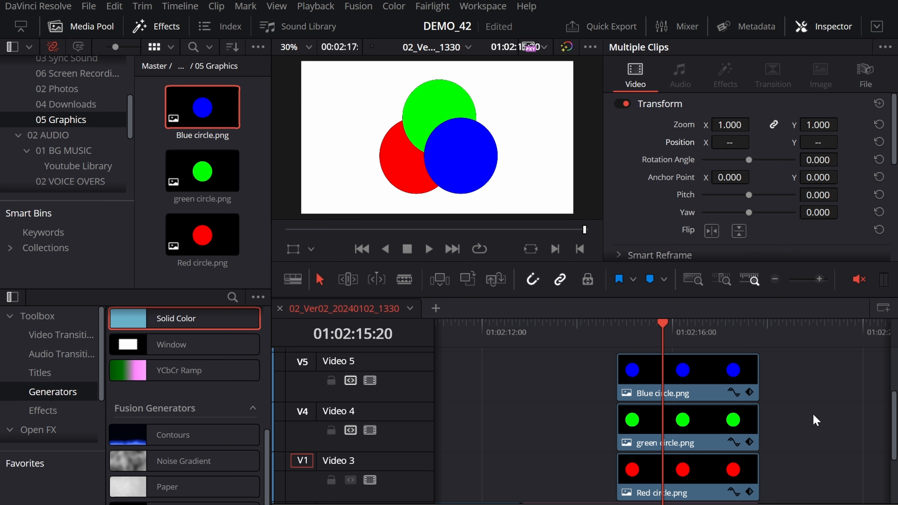
{"action": "left_click", "coordinate": [817, 410]}
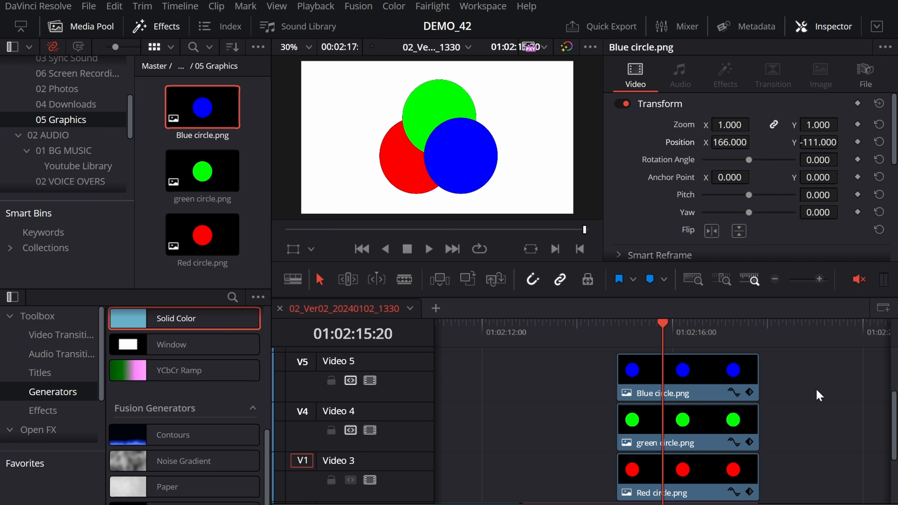
Select the blue, green and red circle clips in turn to examine how track order layers them in the viewer.
{"action": "left_click", "coordinate": [717, 373]}
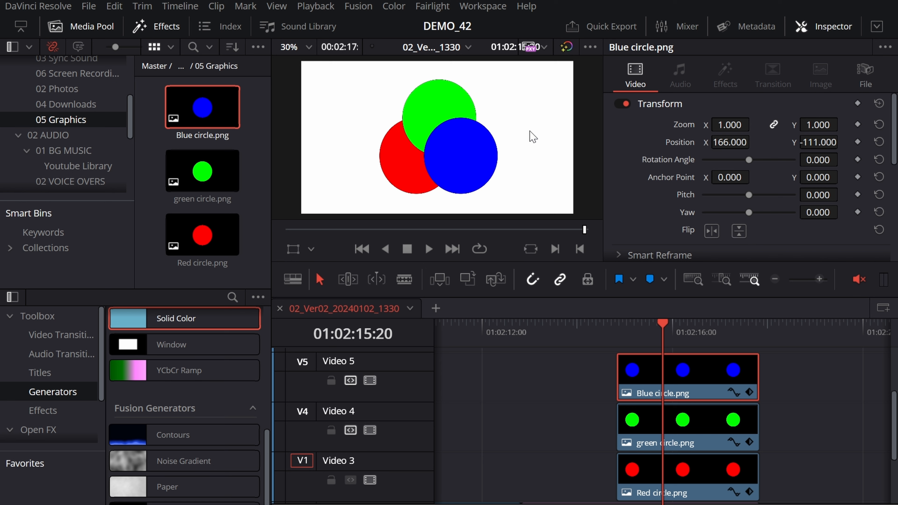
{"action": "left_click", "coordinate": [675, 435]}
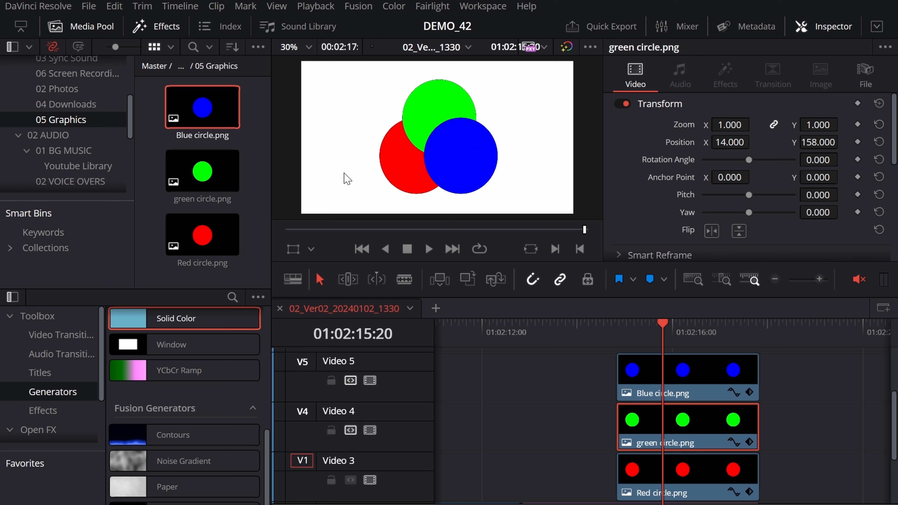
{"action": "left_click", "coordinate": [688, 497]}
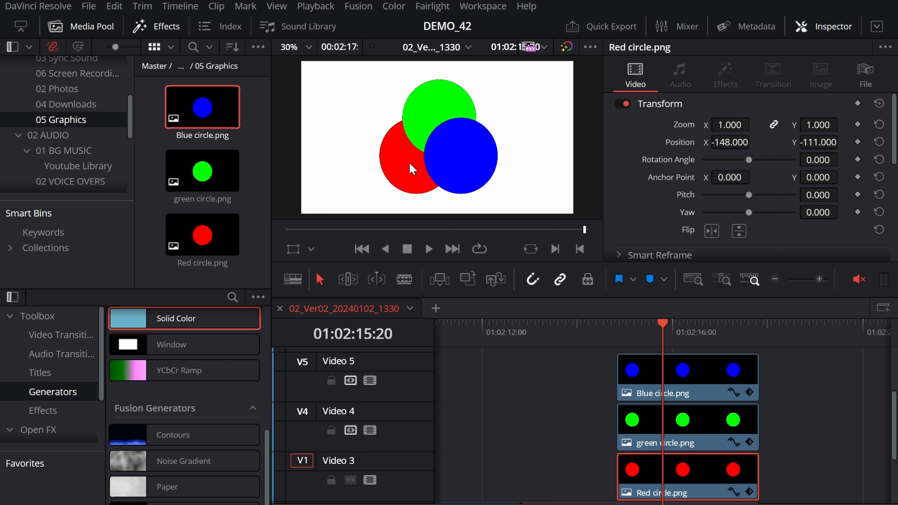
{"action": "left_click", "coordinate": [846, 473]}
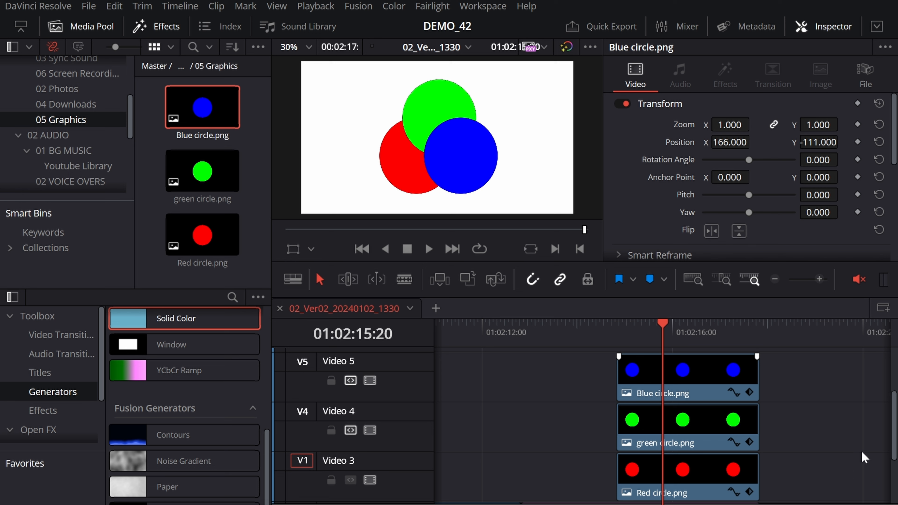
Try the Add composite mode on Blue circle.png, then restore its composite mode to Normal.
{"action": "left_click", "coordinate": [709, 377]}
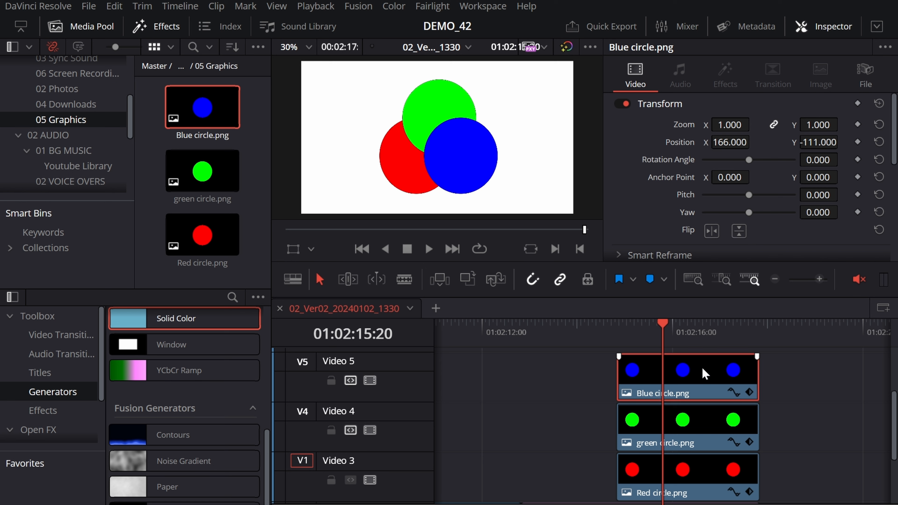
{"action": "scroll", "coordinate": [651, 181], "scroll_direction": "down", "scroll_amount": 3}
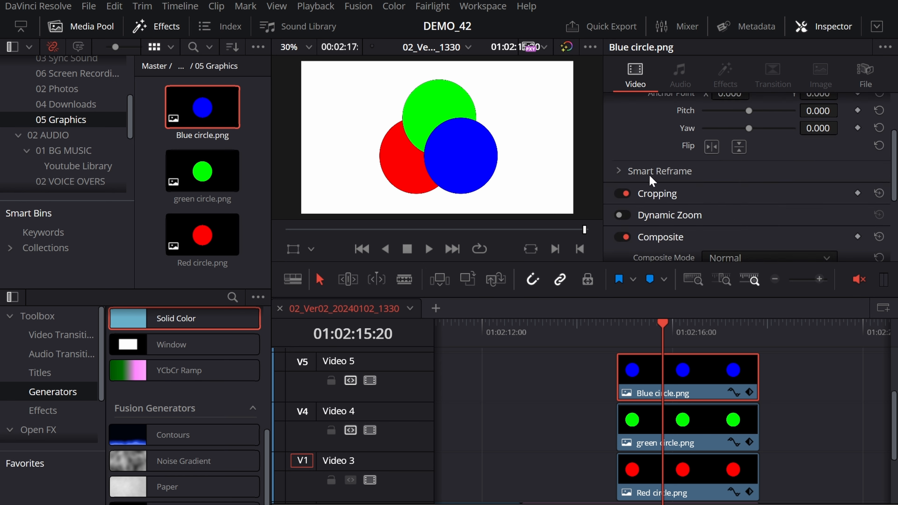
{"action": "scroll", "coordinate": [651, 181], "scroll_direction": "down", "scroll_amount": 3}
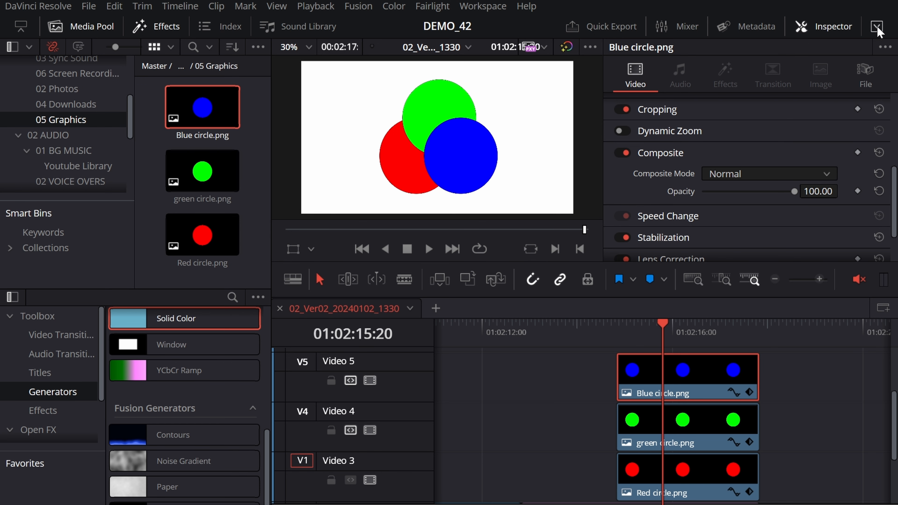
{"action": "left_click", "coordinate": [799, 26]}
{"action": "left_click", "coordinate": [799, 26]}
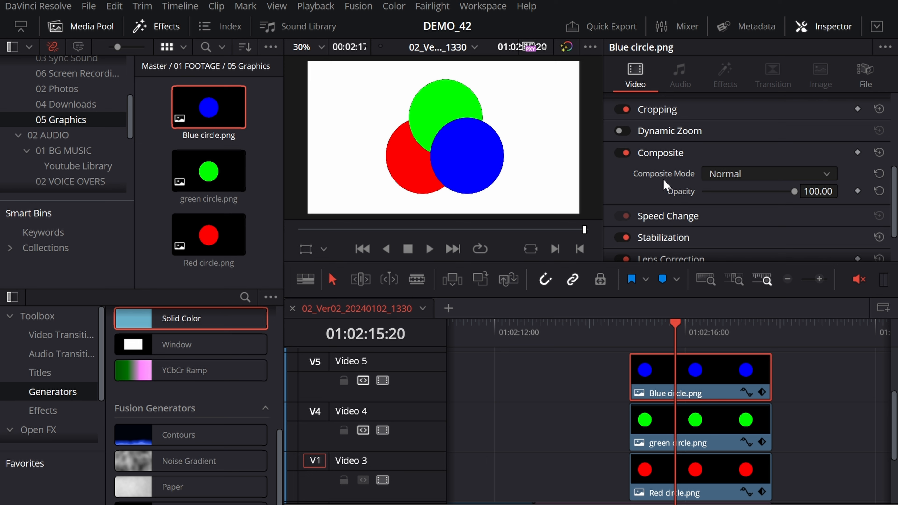
{"action": "left_click", "coordinate": [755, 174]}
{"action": "left_click", "coordinate": [754, 191]}
{"action": "left_click", "coordinate": [754, 174]}
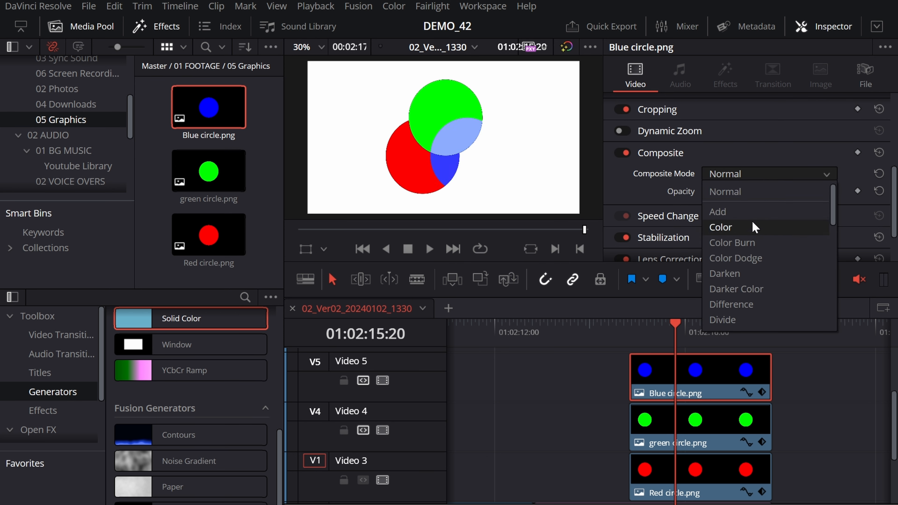
{"action": "left_click", "coordinate": [755, 214]}
{"action": "left_click", "coordinate": [751, 175]}
{"action": "scroll", "coordinate": [732, 212], "scroll_direction": "up", "scroll_amount": 1}
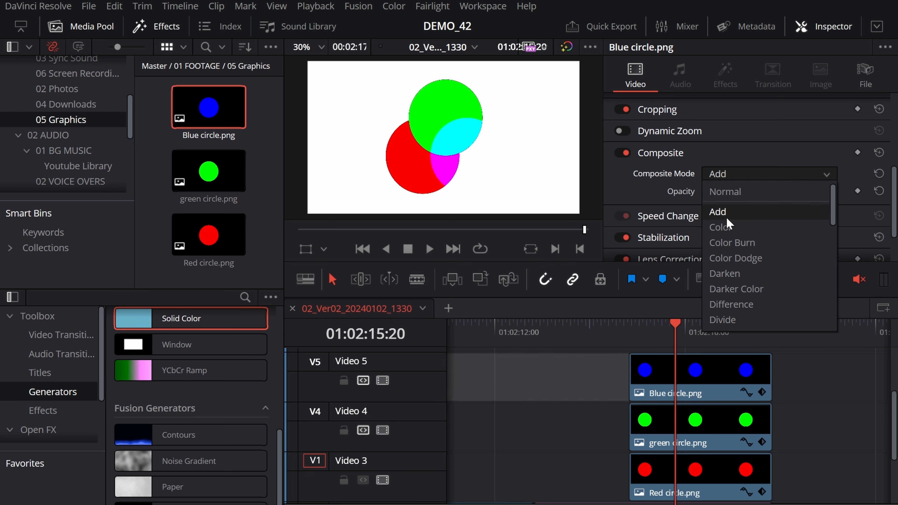
{"action": "left_click", "coordinate": [732, 194]}
Move the Video 4 track containing green circle.png up one level and save the project.
{"action": "left_click", "coordinate": [733, 428]}
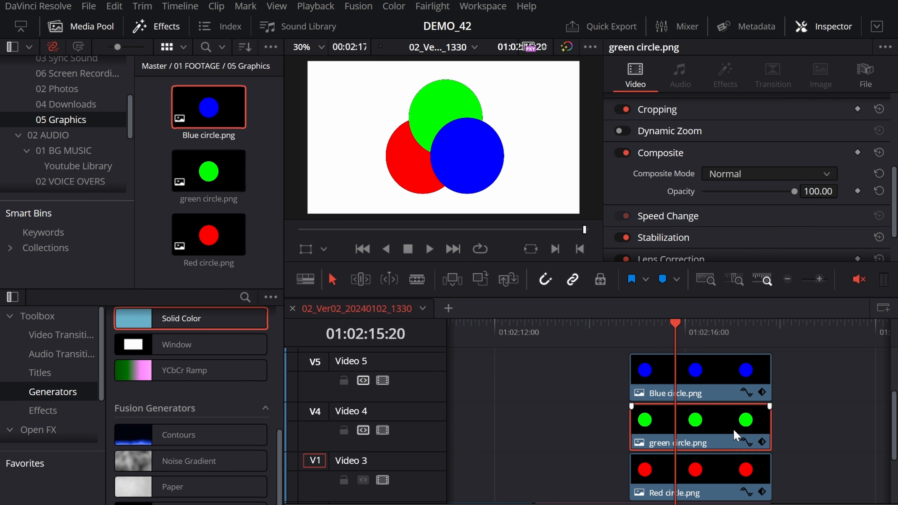
{"action": "right_click", "coordinate": [413, 414]}
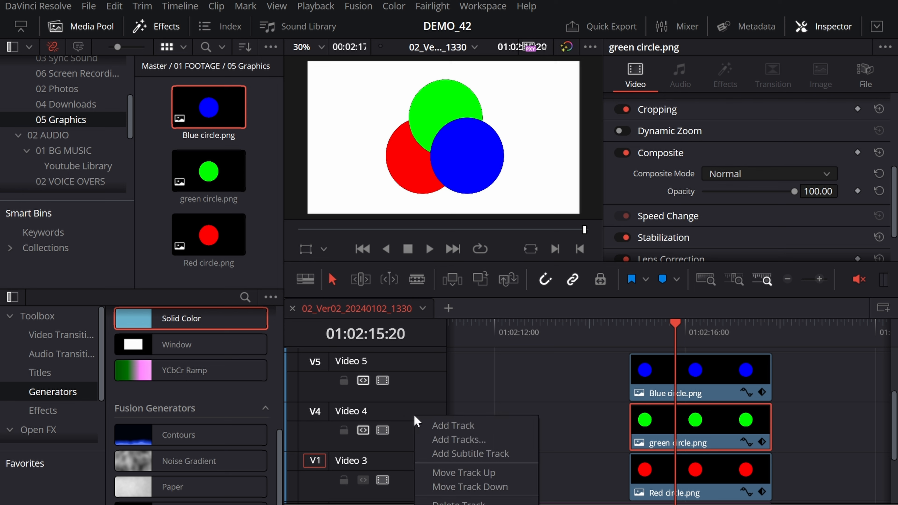
{"action": "left_click", "coordinate": [471, 475]}
{"action": "key", "text": "ctrl+s"}
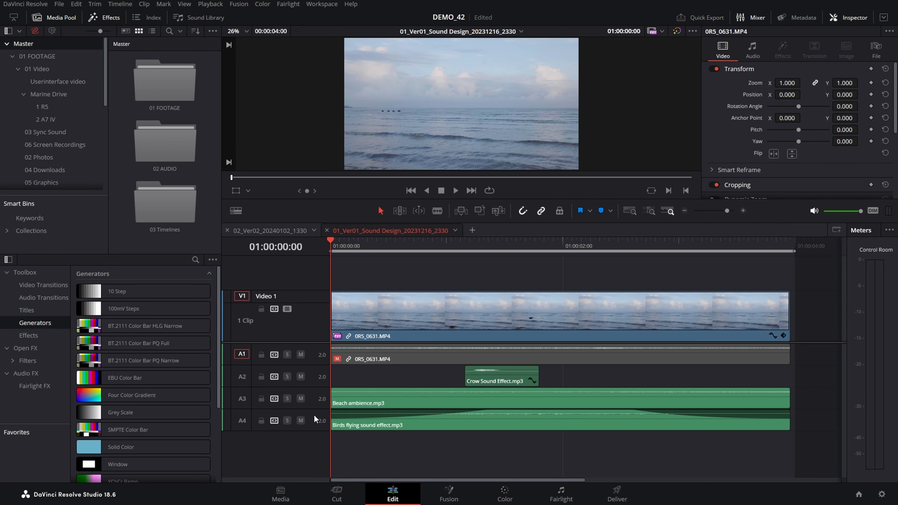
Add a stereo audio track below A4 and a mono audio track beneath it in the sound design timeline.
{"action": "right_click", "coordinate": [310, 412]}
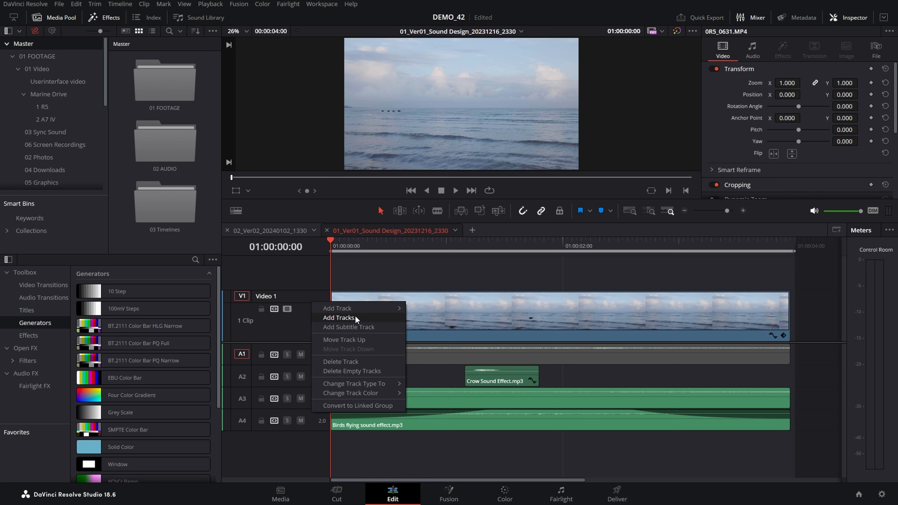
{"action": "mouse_move", "coordinate": [349, 310]}
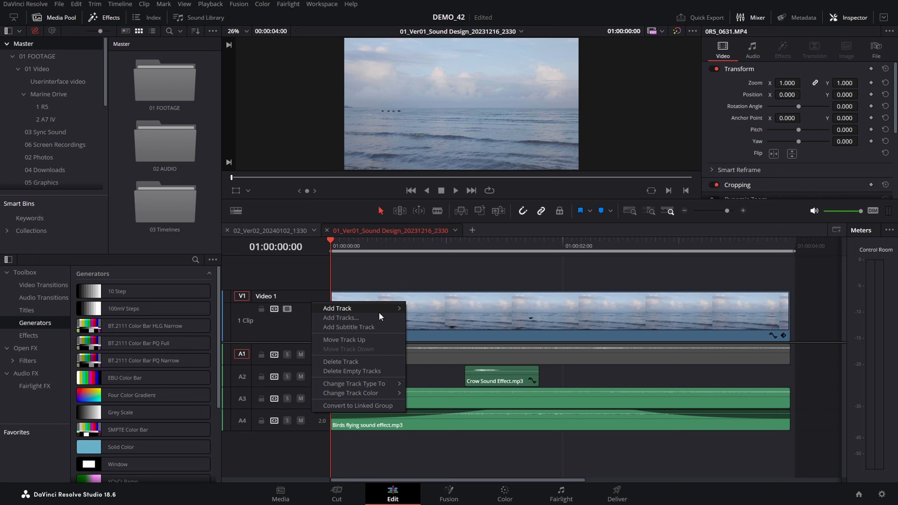
{"action": "mouse_move", "coordinate": [380, 310]}
{"action": "left_click", "coordinate": [449, 318]}
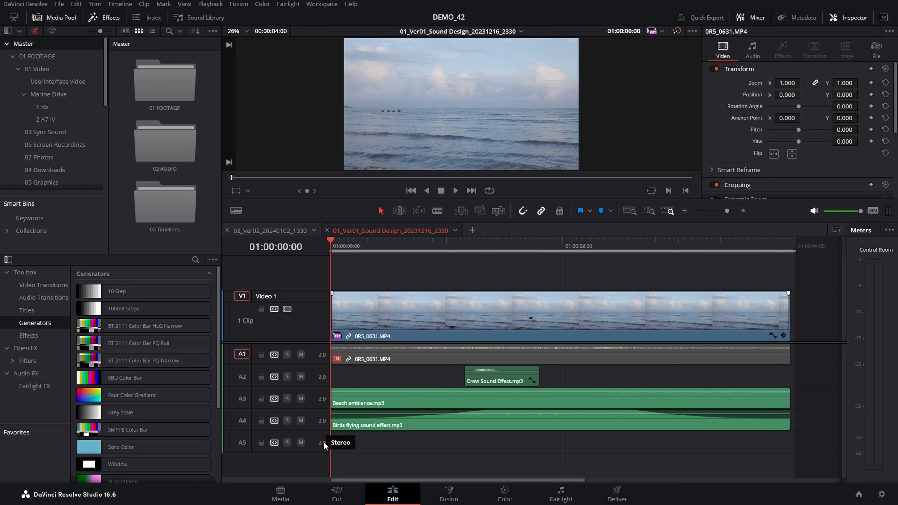
{"action": "right_click", "coordinate": [310, 440]}
{"action": "mouse_move", "coordinate": [361, 336]}
{"action": "left_click", "coordinate": [440, 336]}
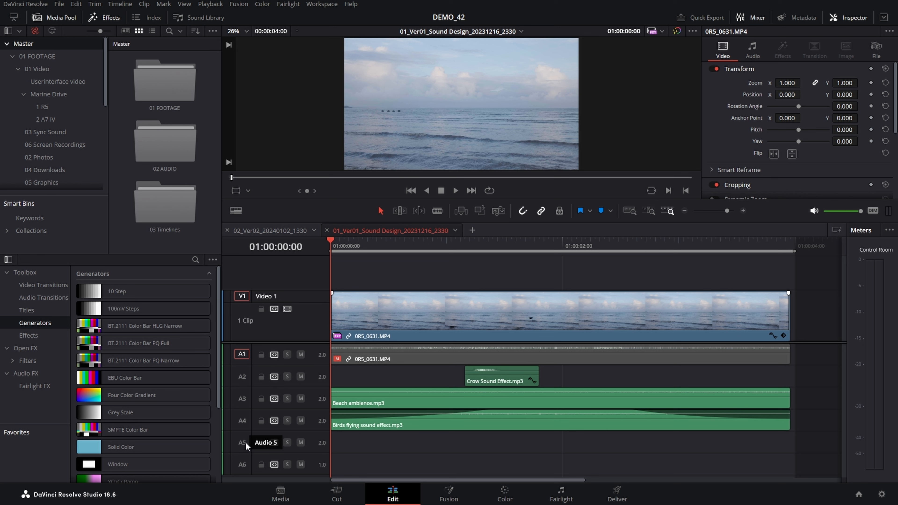
Add one video track above Video 1 and three mono audio tracks below Audio 5 in a single operation.
{"action": "left_click", "coordinate": [312, 442]}
{"action": "right_click", "coordinate": [311, 442]}
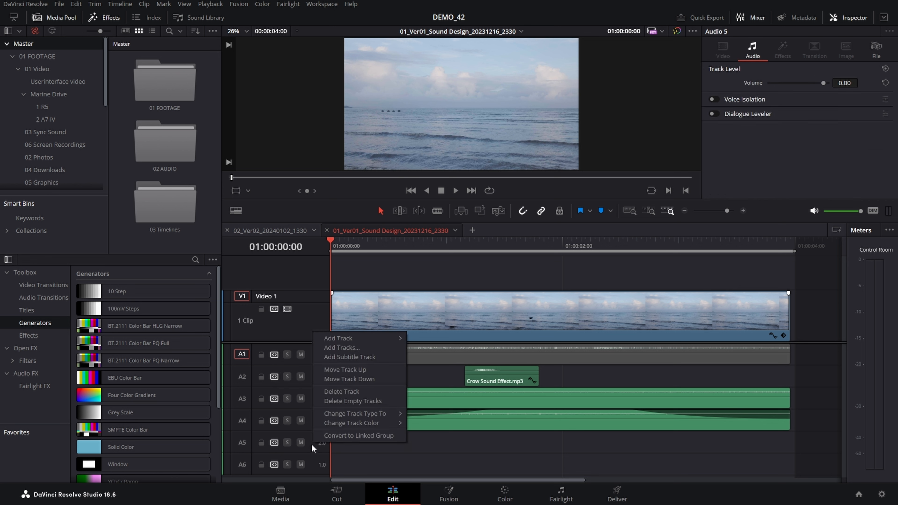
{"action": "left_click", "coordinate": [356, 349]}
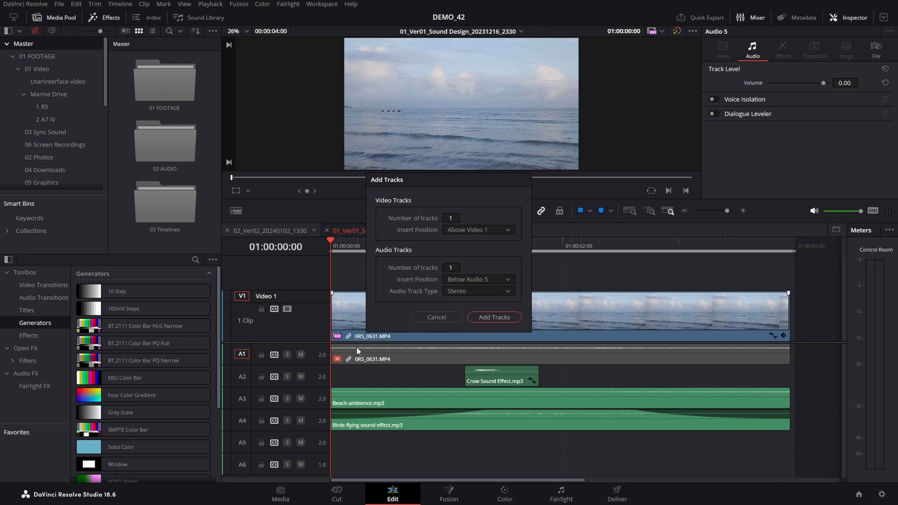
{"action": "left_click", "coordinate": [481, 281]}
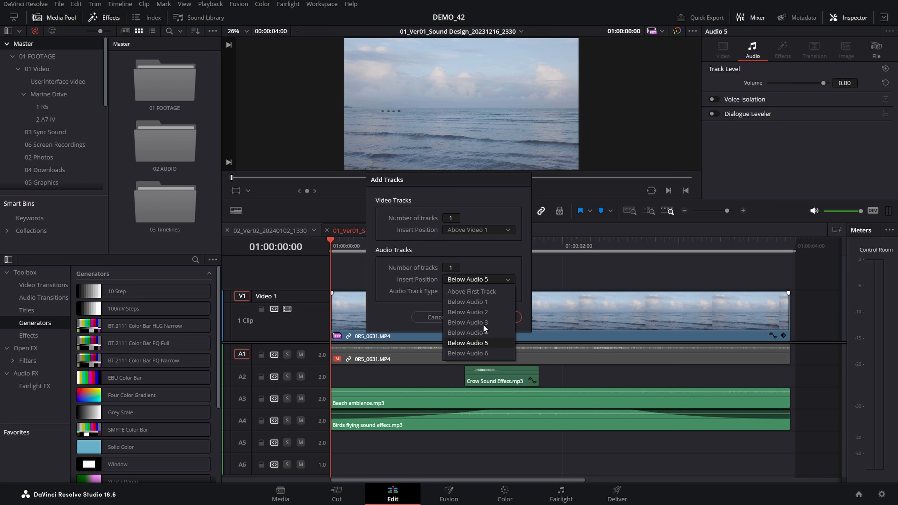
{"action": "left_click", "coordinate": [490, 280]}
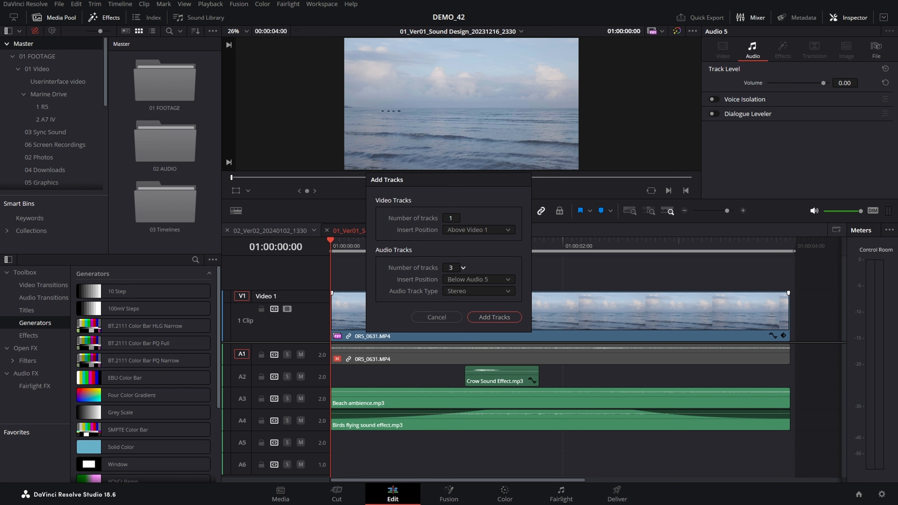
{"action": "left_click", "coordinate": [459, 295]}
{"action": "left_click", "coordinate": [461, 306]}
{"action": "left_click", "coordinate": [475, 315]}
{"action": "scroll", "coordinate": [328, 426], "scroll_direction": "down", "scroll_amount": 3}
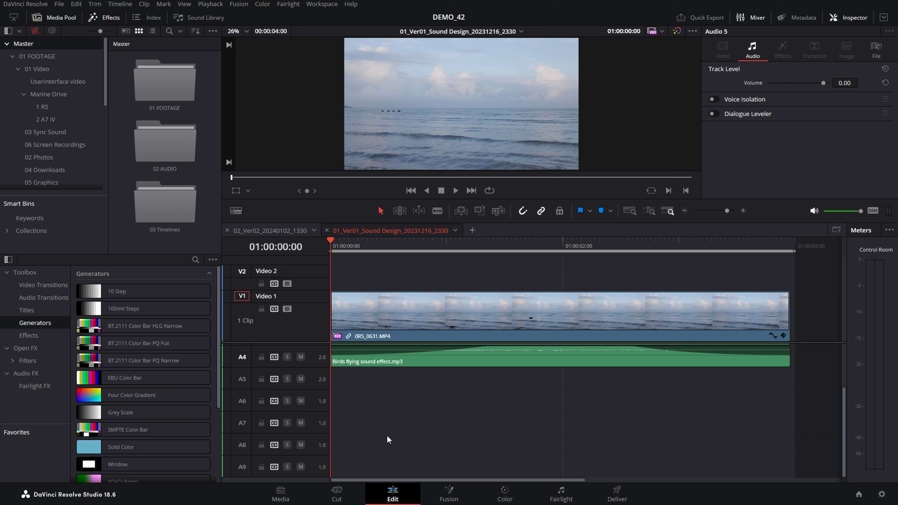
Delete the stereo Audio 5 track and remove all remaining empty tracks from the timeline.
{"action": "scroll", "coordinate": [329, 428], "scroll_direction": "up", "scroll_amount": 2}
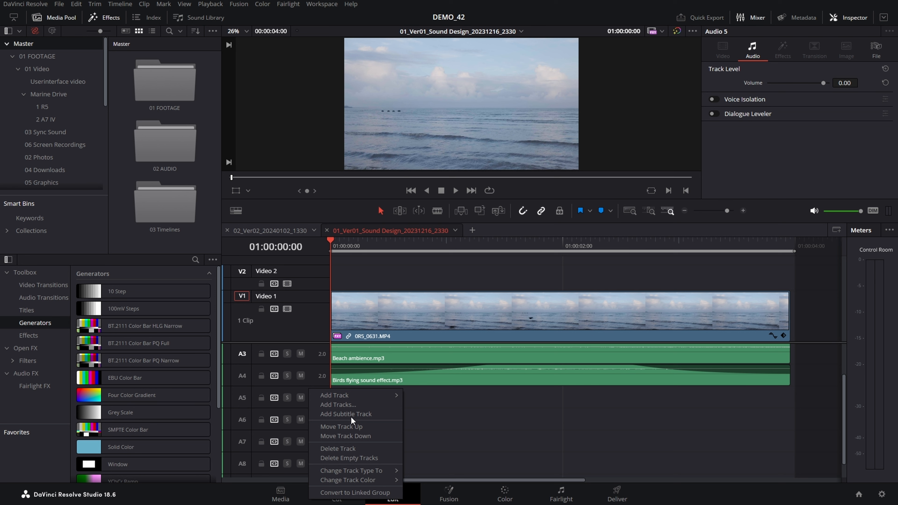
{"action": "left_click", "coordinate": [355, 449]}
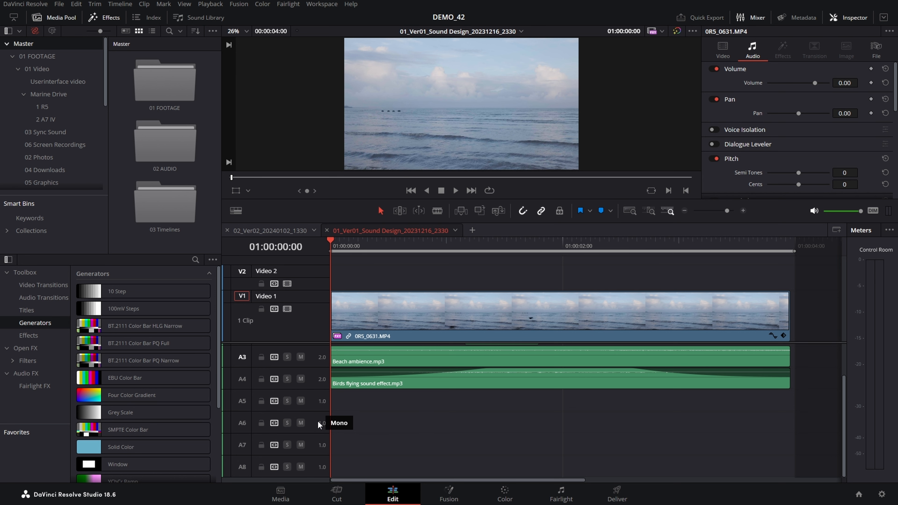
{"action": "scroll", "coordinate": [317, 421], "scroll_direction": "up", "scroll_amount": 2}
{"action": "scroll", "coordinate": [314, 464], "scroll_direction": "down", "scroll_amount": 2}
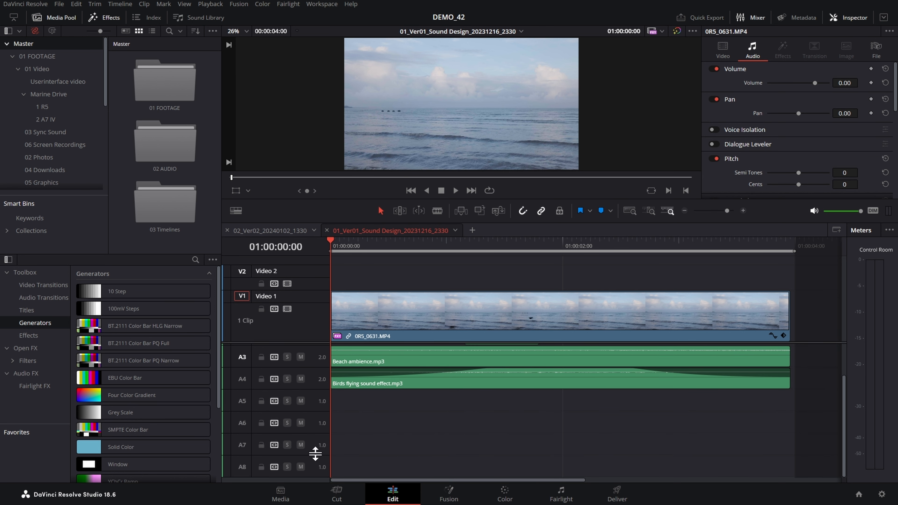
{"action": "right_click", "coordinate": [311, 415]}
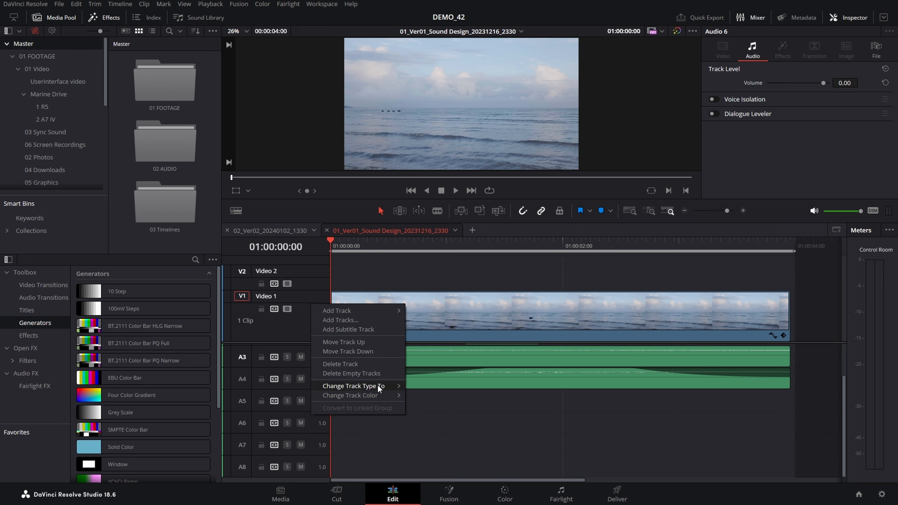
{"action": "left_click", "coordinate": [332, 372]}
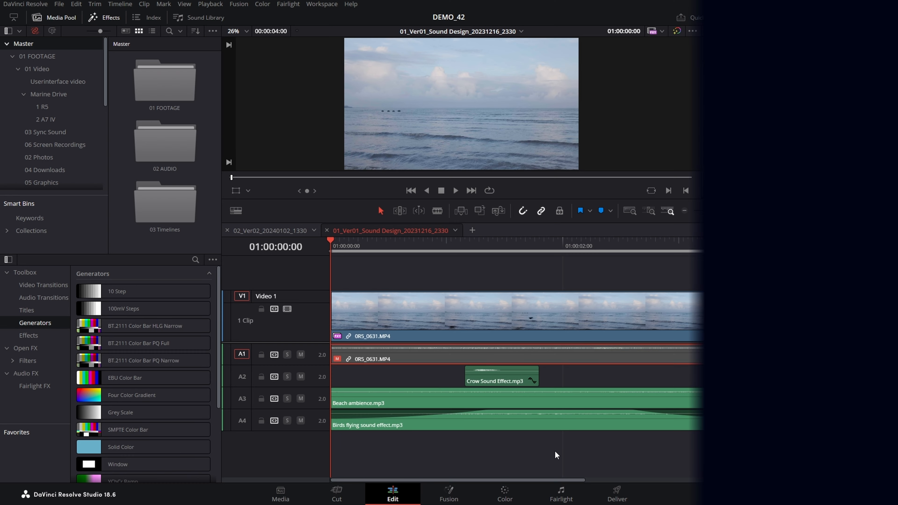
Disable the crow, beach ambience and birds flying clips on tracks A2 to A4 and play the timeline.
{"action": "left_click_drag", "start_coordinate": [552, 450], "coordinate": [508, 382]}
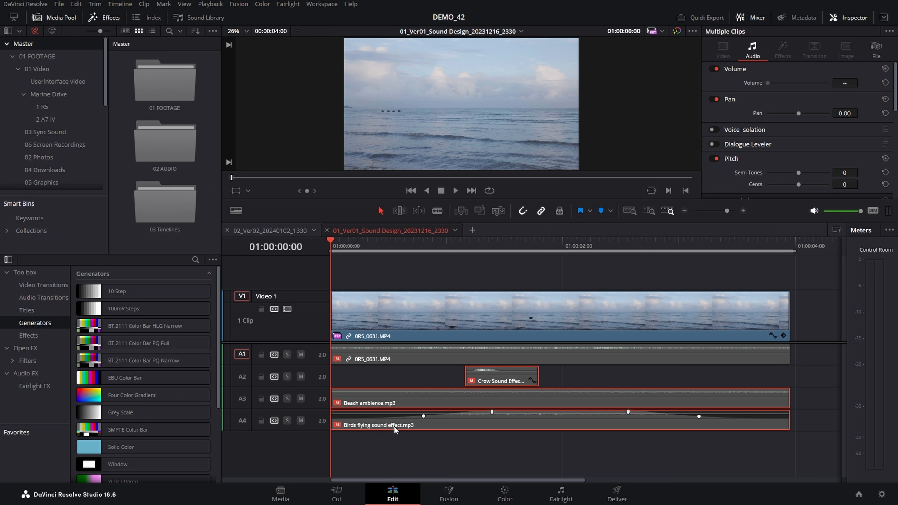
{"action": "key", "text": "space"}
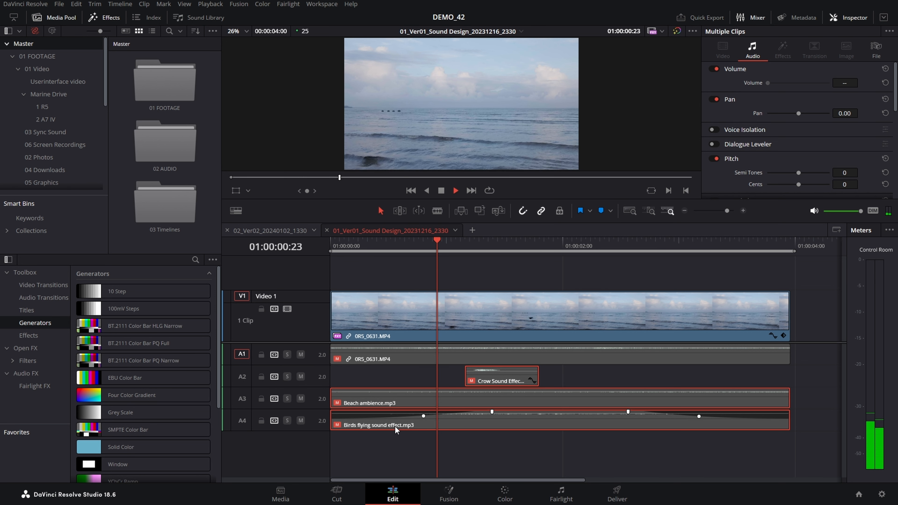
{"action": "key", "text": "space"}
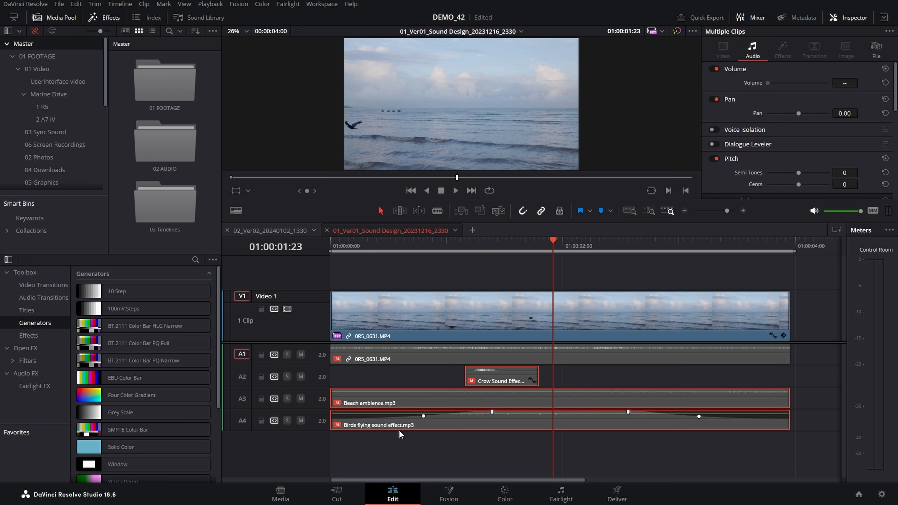
Enable the camera audio of 0R5_0631.MP4 on track A1 and play the timeline from the start.
{"action": "left_click", "coordinate": [400, 361]}
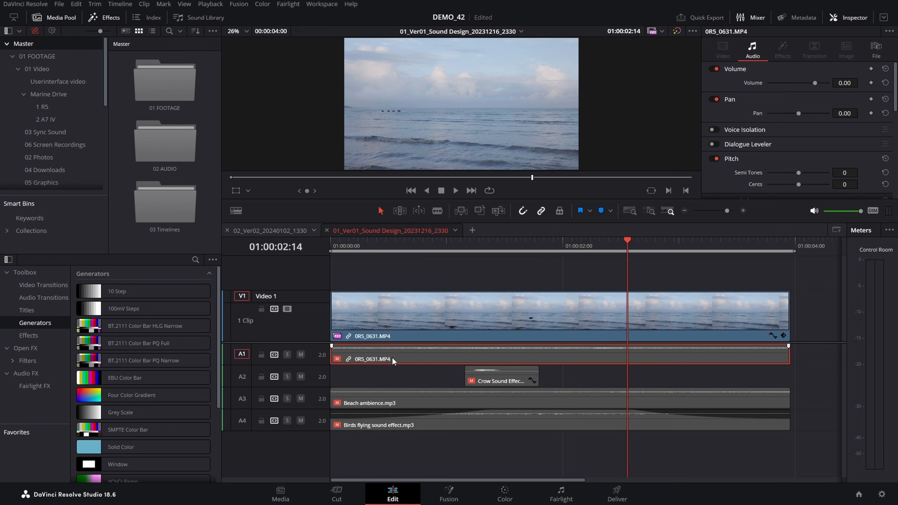
{"action": "key", "text": "d"}
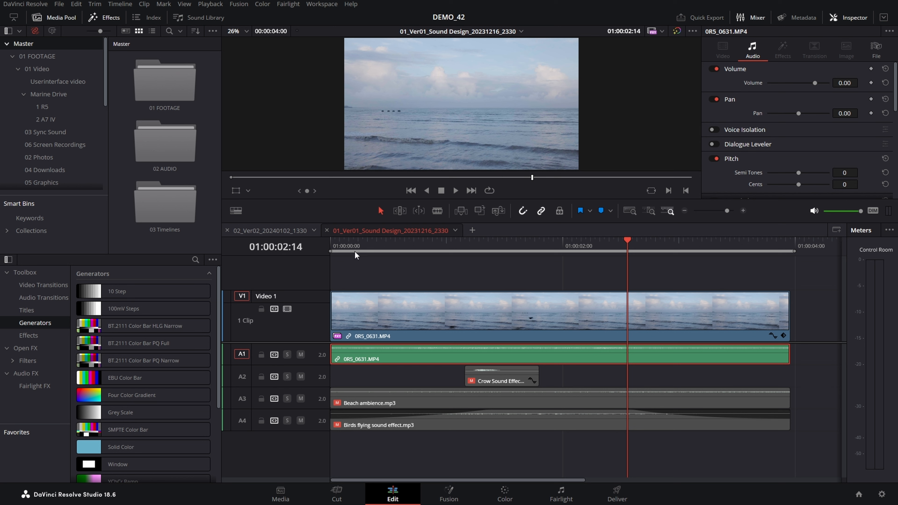
{"action": "left_click", "coordinate": [331, 247]}
{"action": "key", "text": "space"}
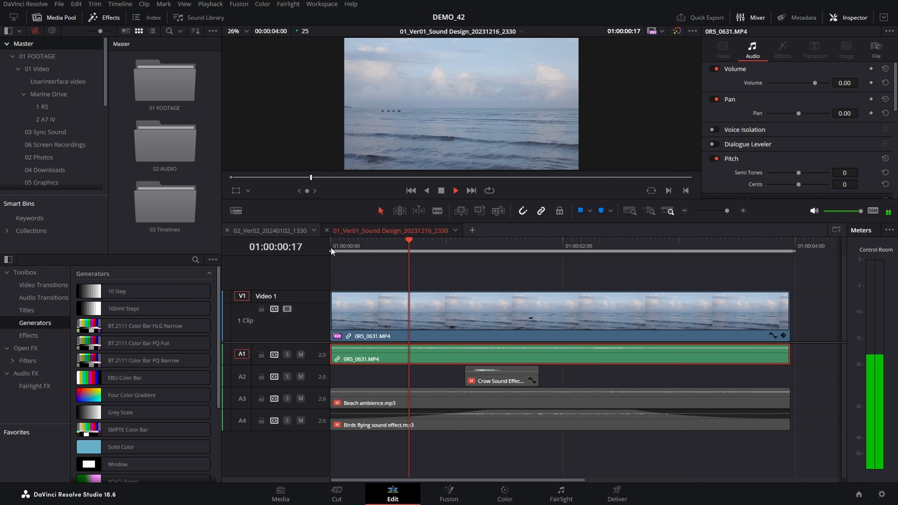
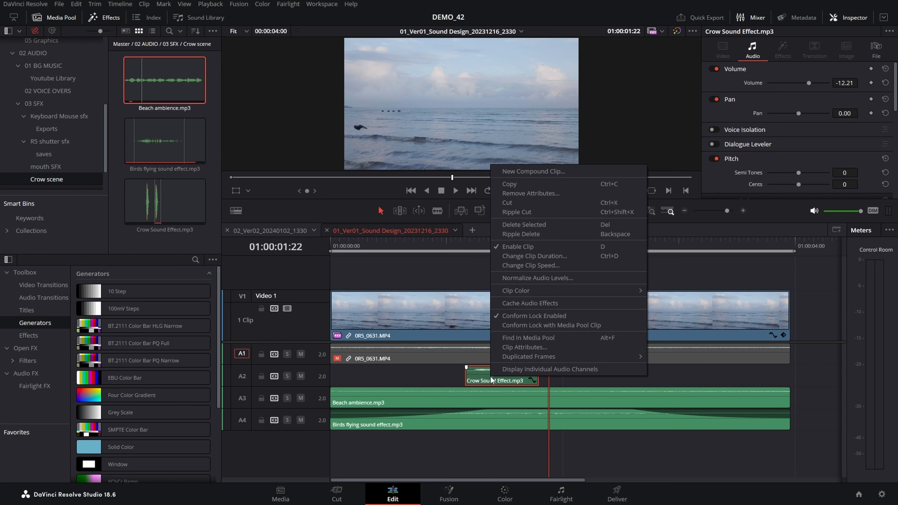
Set the left source channel of Crow Sound Effect.mp3 to Mute in its clip attributes and play it from 01:00:01:00.
{"action": "left_click", "coordinate": [523, 347]}
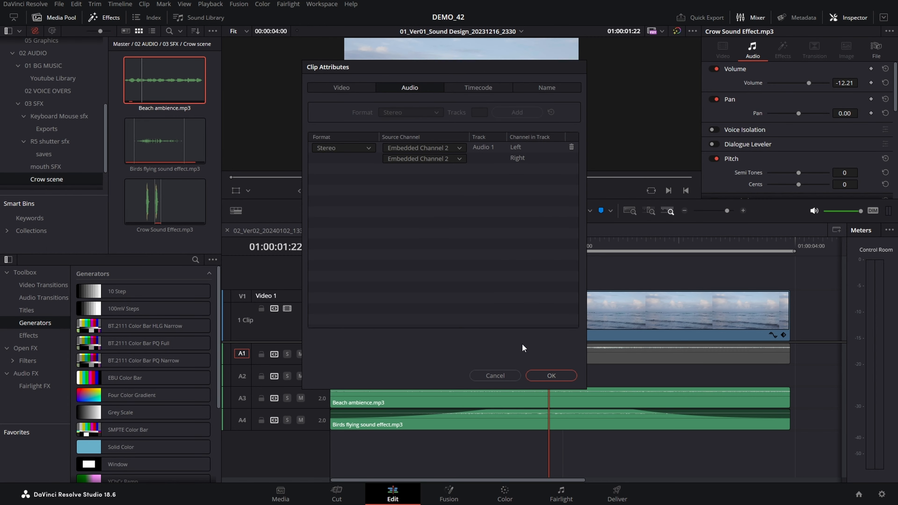
{"action": "left_click", "coordinate": [456, 148]}
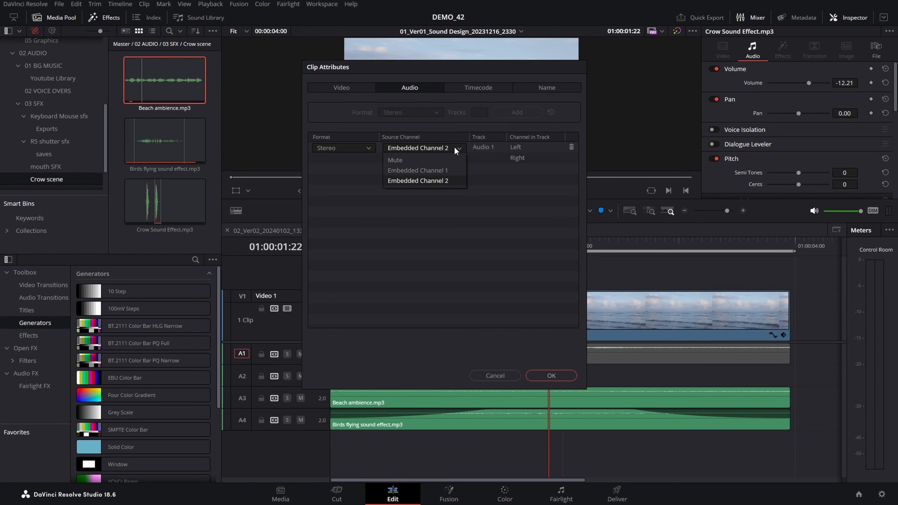
{"action": "left_click", "coordinate": [415, 161]}
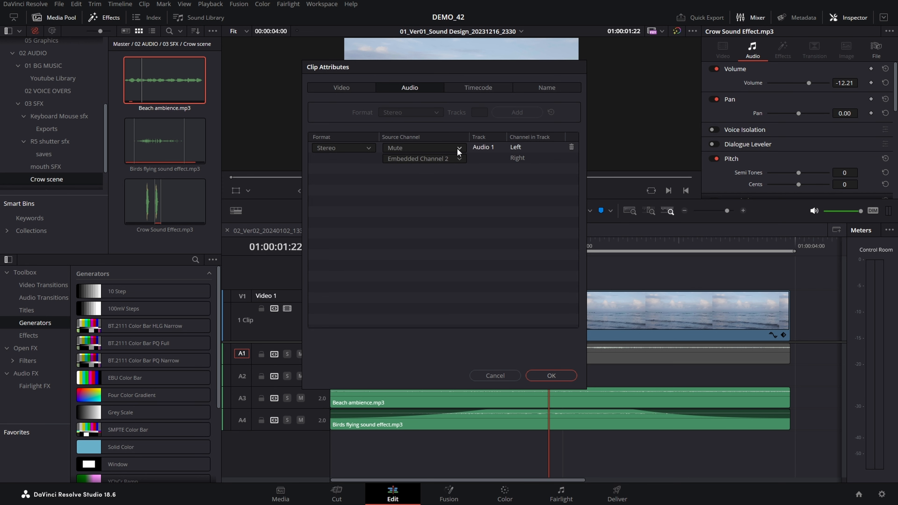
{"action": "left_click", "coordinate": [562, 376]}
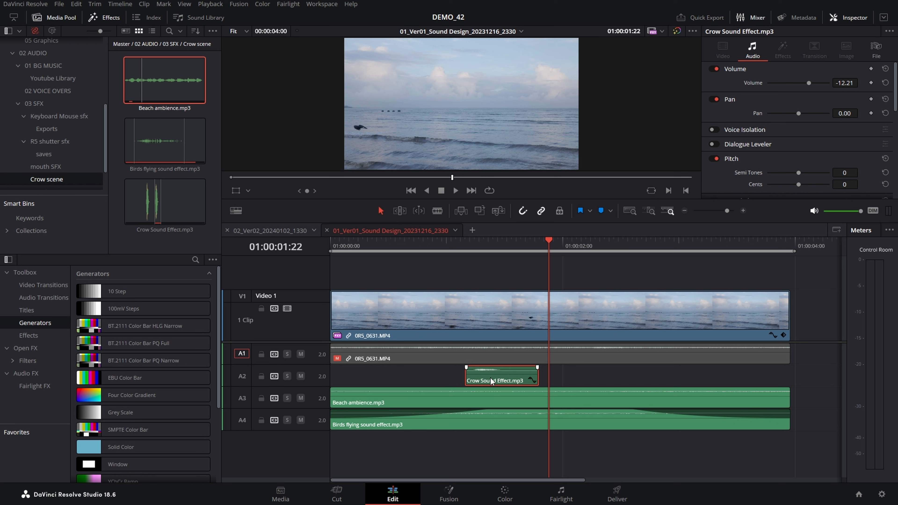
{"action": "left_click", "coordinate": [446, 246]}
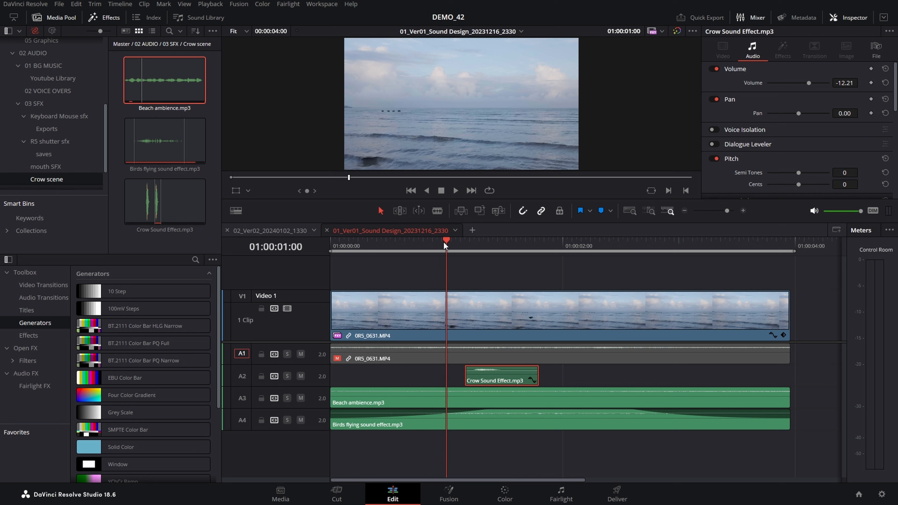
{"action": "key", "text": "space"}
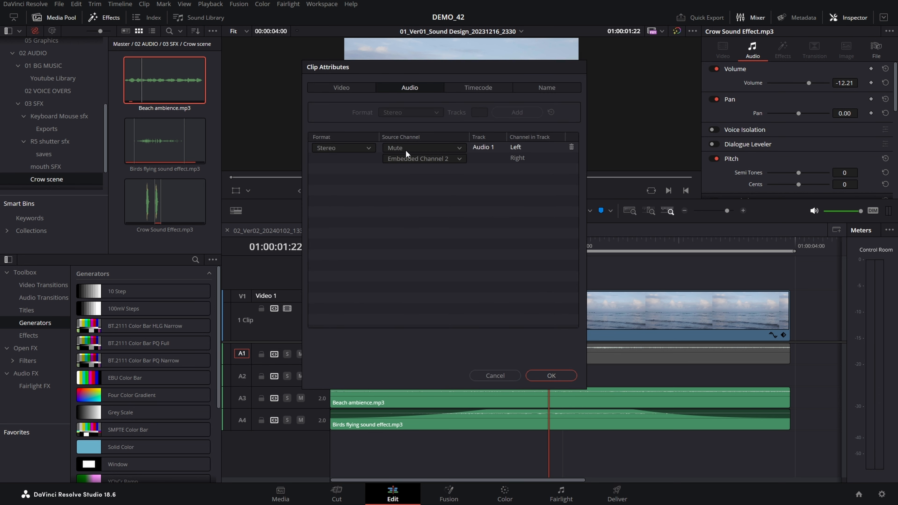
{"action": "left_click", "coordinate": [414, 159]}
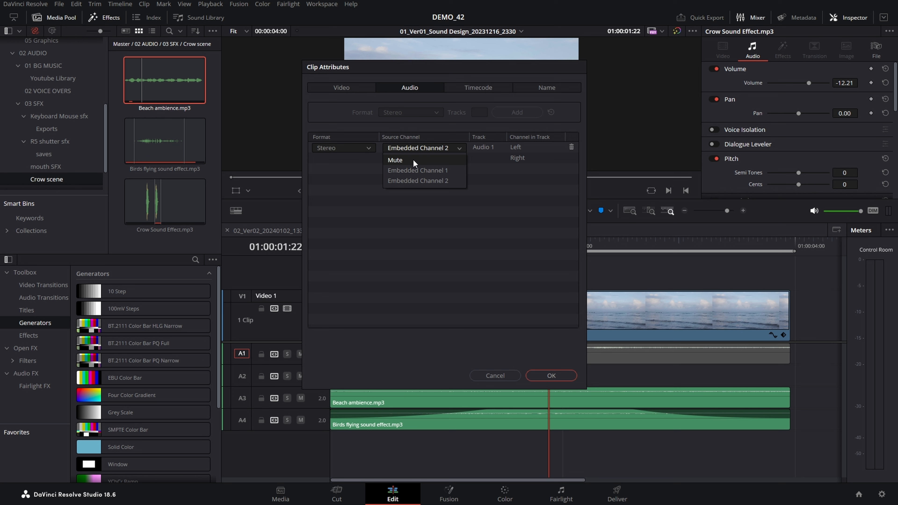
{"action": "left_click", "coordinate": [464, 148]}
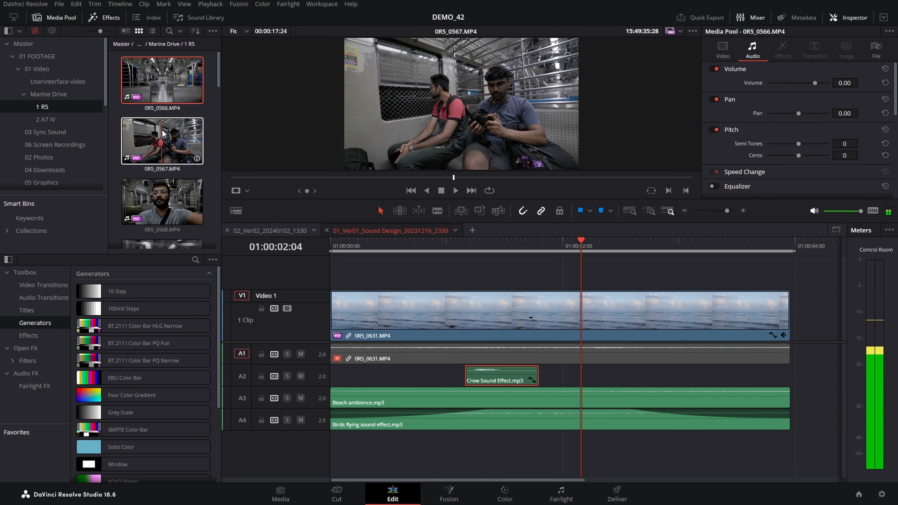
{"action": "left_click", "coordinate": [56, 132]}
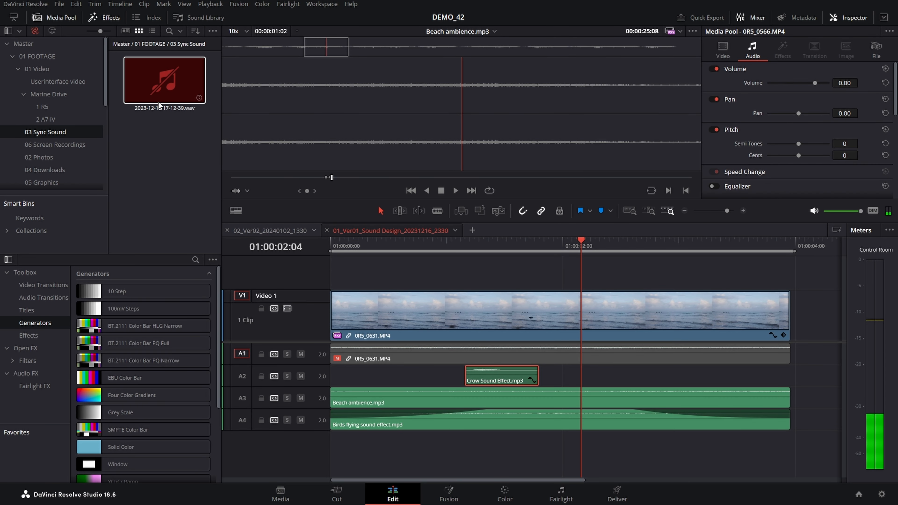
{"action": "right_click", "coordinate": [156, 80]}
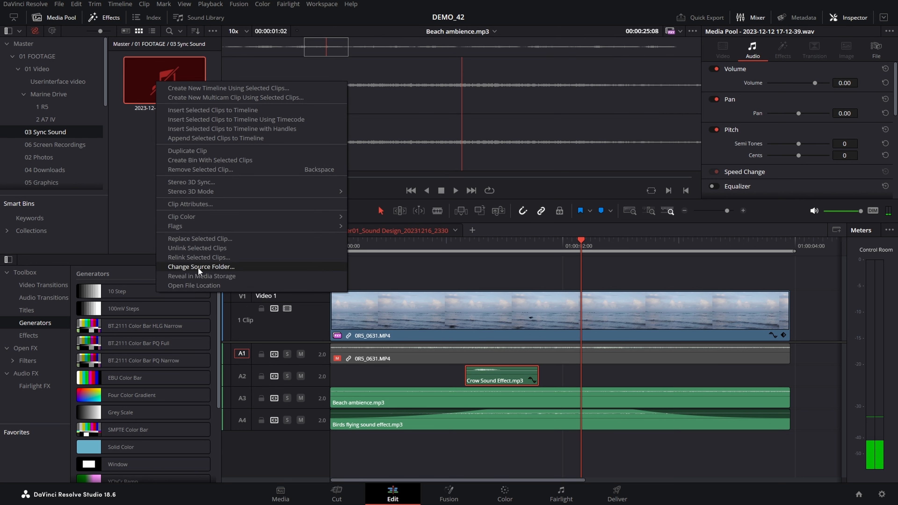
{"action": "left_click", "coordinate": [182, 204]}
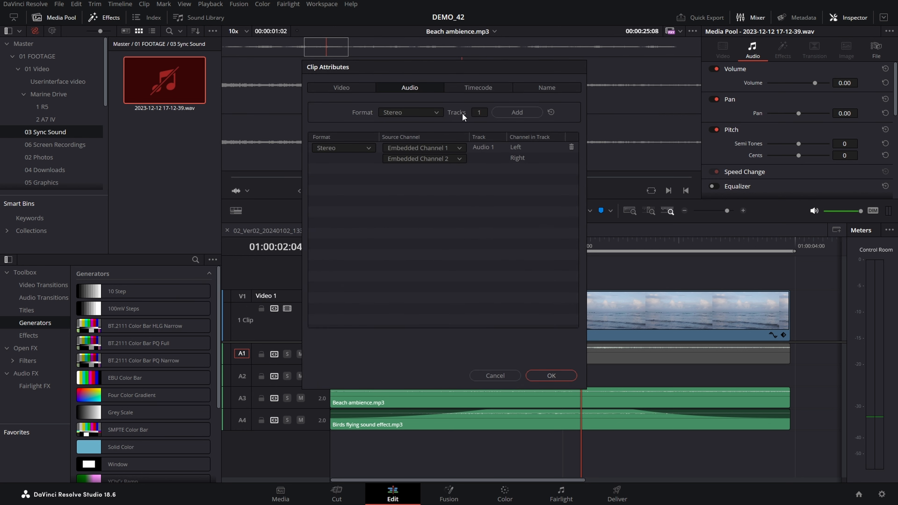
{"action": "left_click", "coordinate": [345, 147]}
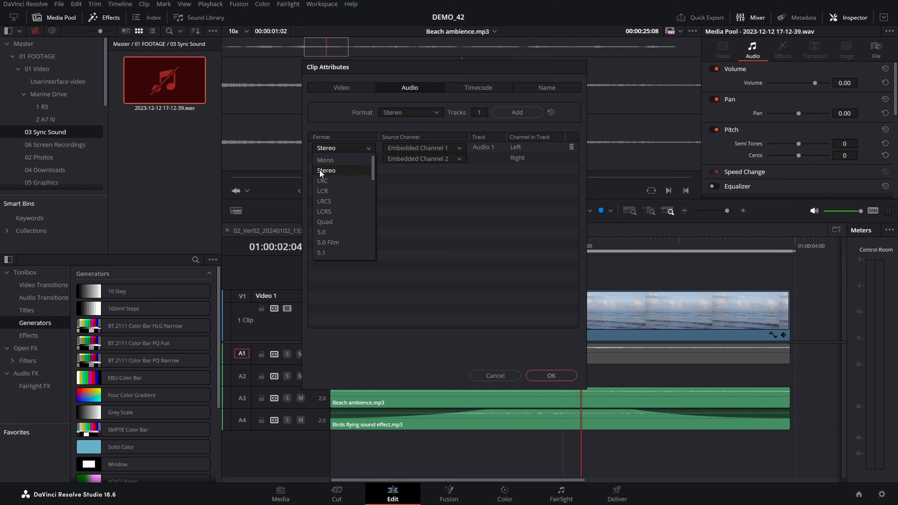
{"action": "left_click", "coordinate": [350, 156]}
Return the wav clip's format to Stereo, try Embedded Channel 1 as the right source channel, and discard the attribute changes.
{"action": "left_click", "coordinate": [455, 147]}
{"action": "left_click", "coordinate": [447, 147]}
{"action": "left_click", "coordinate": [354, 148]}
{"action": "left_click", "coordinate": [354, 170]}
{"action": "left_click", "coordinate": [442, 158]}
{"action": "left_click", "coordinate": [448, 181]}
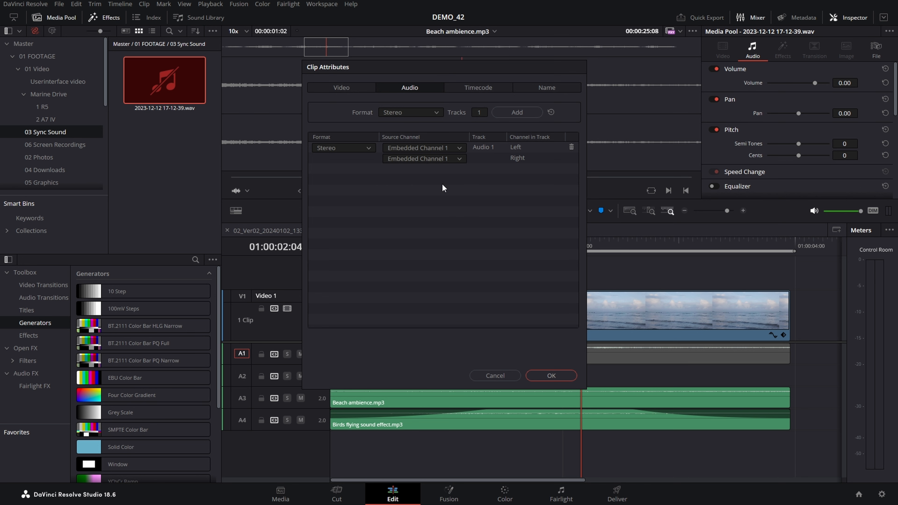
{"action": "left_click", "coordinate": [502, 375]}
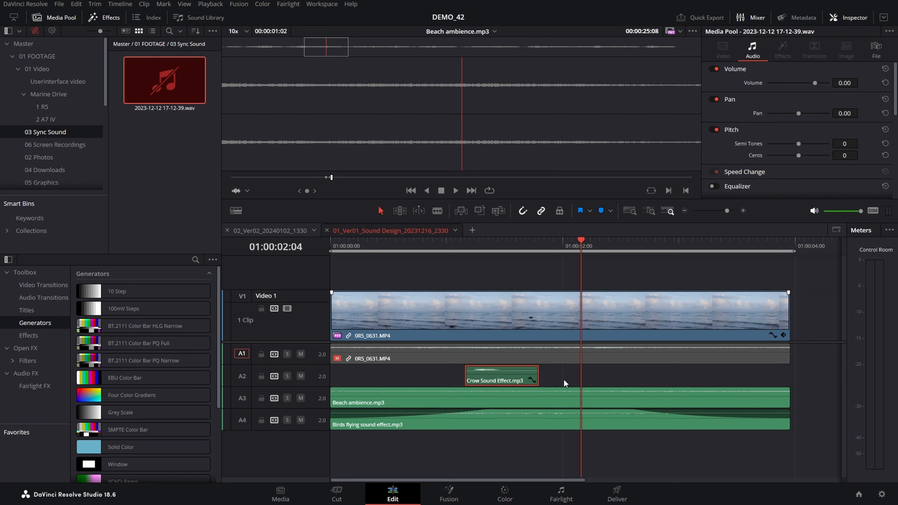
Select the Crow Sound Effect.mp3 clip and turn off the auto track selectors of tracks A2, A3 and A4.
{"action": "left_click", "coordinate": [506, 380]}
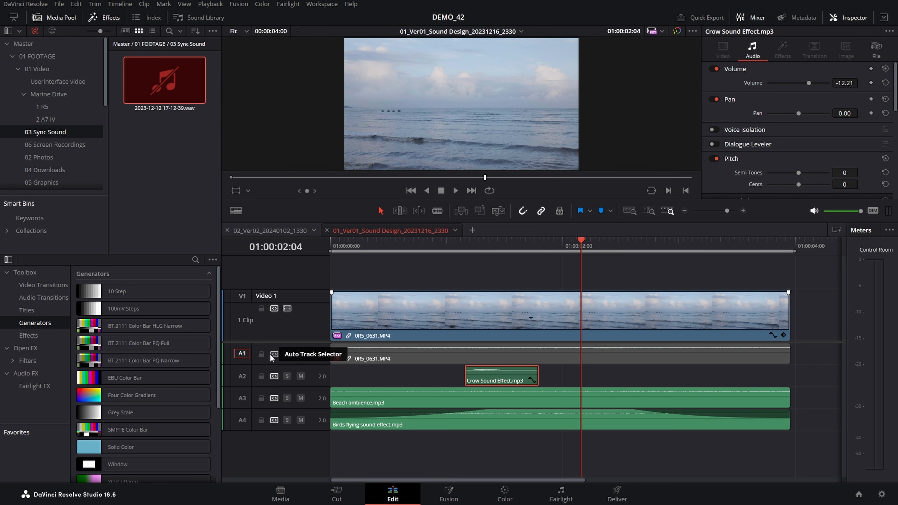
{"action": "left_click", "coordinate": [274, 375]}
{"action": "left_click", "coordinate": [274, 398]}
{"action": "left_click", "coordinate": [274, 419]}
Paste a copy of Crow Sound Effect.mp3 past the end of the existing clips, and undo the paste.
{"action": "left_click", "coordinate": [790, 247]}
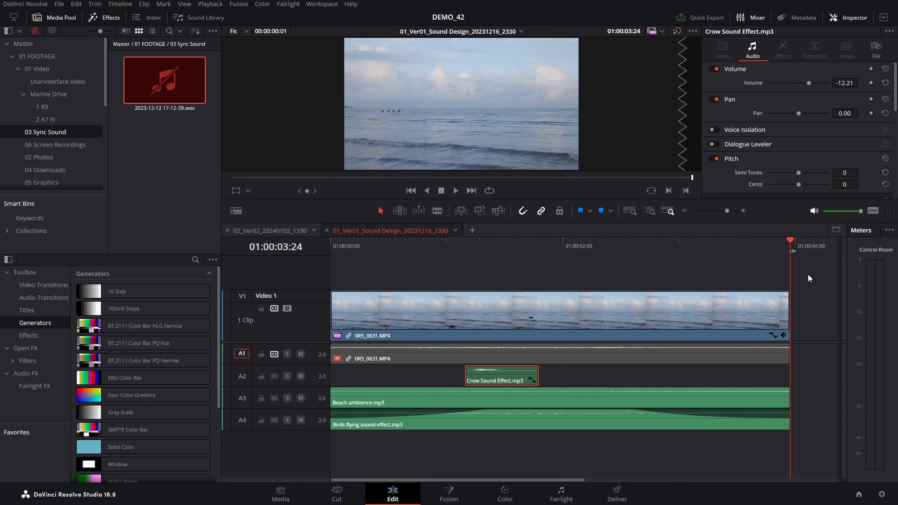
{"action": "key", "text": "ctrl+minus"}
{"action": "left_click", "coordinate": [625, 245]}
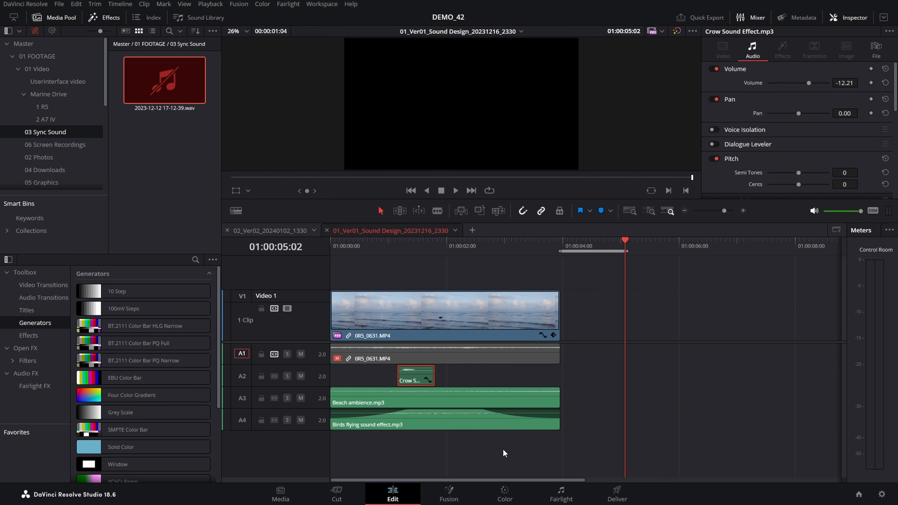
{"action": "key", "text": "ctrl+v"}
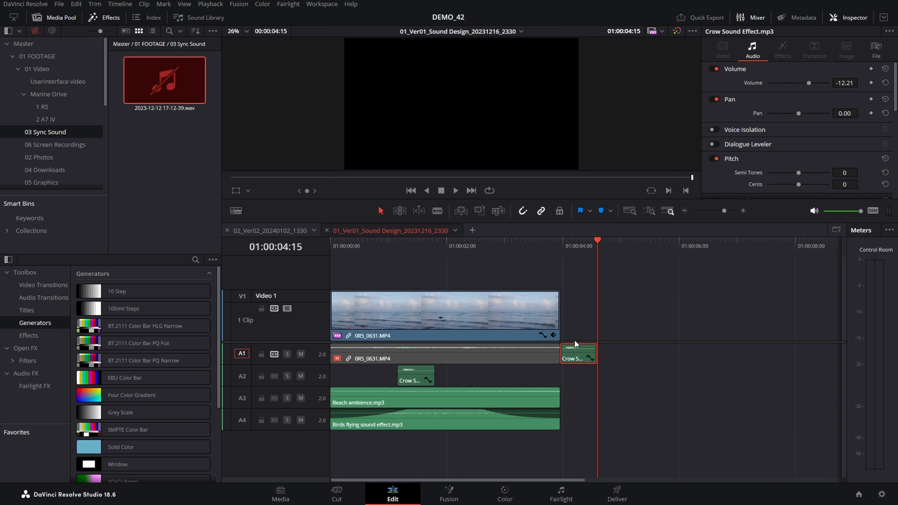
{"action": "key", "text": "ctrl+z"}
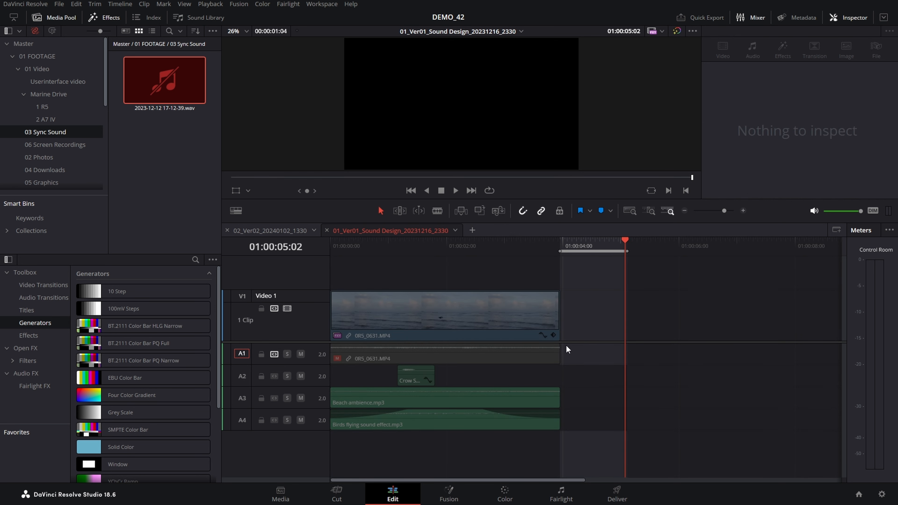
Set an in point at 01:00:00:00 and turn off track A1's auto track selector.
{"action": "key", "text": "ctrl+equal"}
{"action": "left_click_drag", "start_coordinate": [420, 258], "coordinate": [252, 246]}
{"action": "key", "text": "i"}
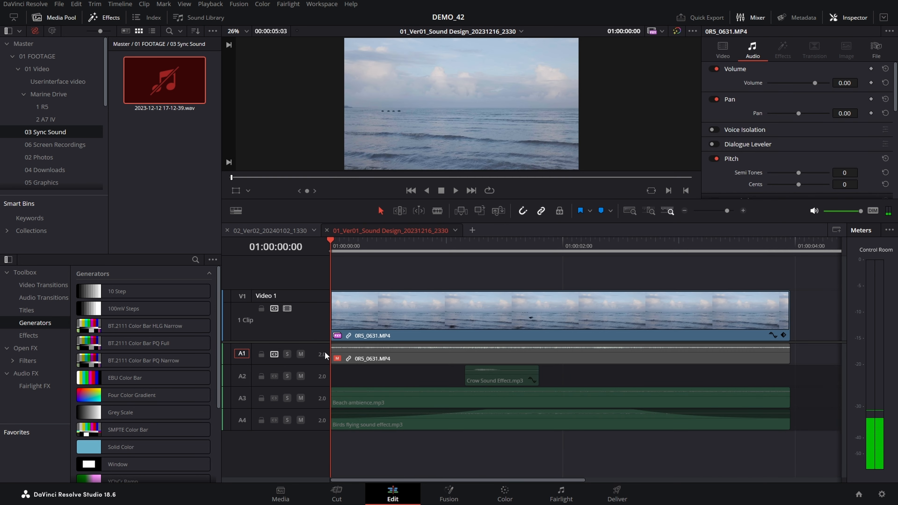
{"action": "left_click", "coordinate": [276, 354]}
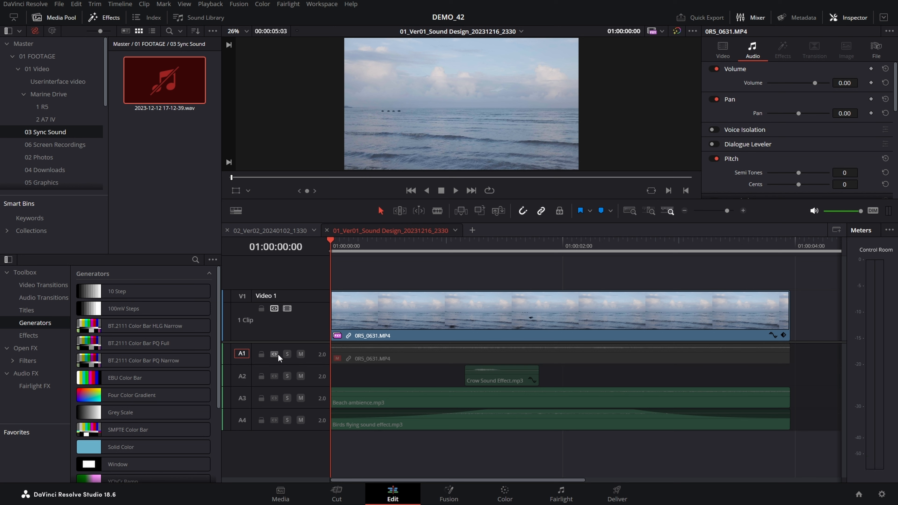
Lock track A2, try selecting its crow clip and the clips on A3 and A4, and unlock A2.
{"action": "left_click", "coordinate": [261, 376]}
{"action": "left_click", "coordinate": [503, 371]}
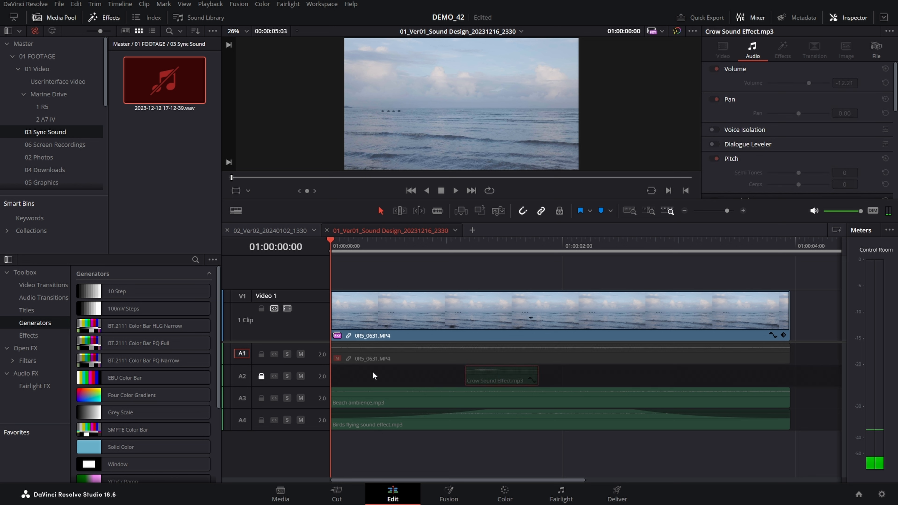
{"action": "mouse_move", "coordinate": [470, 403]}
{"action": "left_mouse_down"}
{"action": "mouse_move", "coordinate": [579, 402]}
{"action": "mouse_move", "coordinate": [464, 410]}
{"action": "left_mouse_up"}
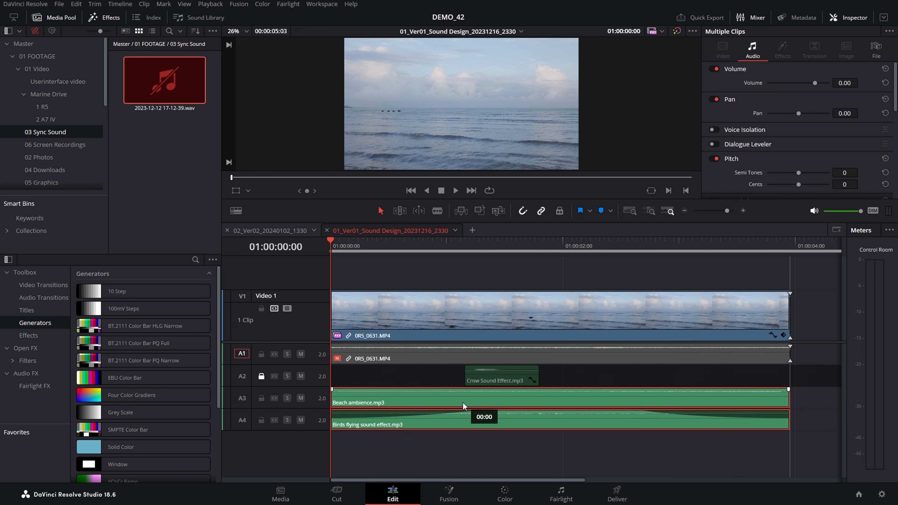
{"action": "left_click", "coordinate": [261, 376]}
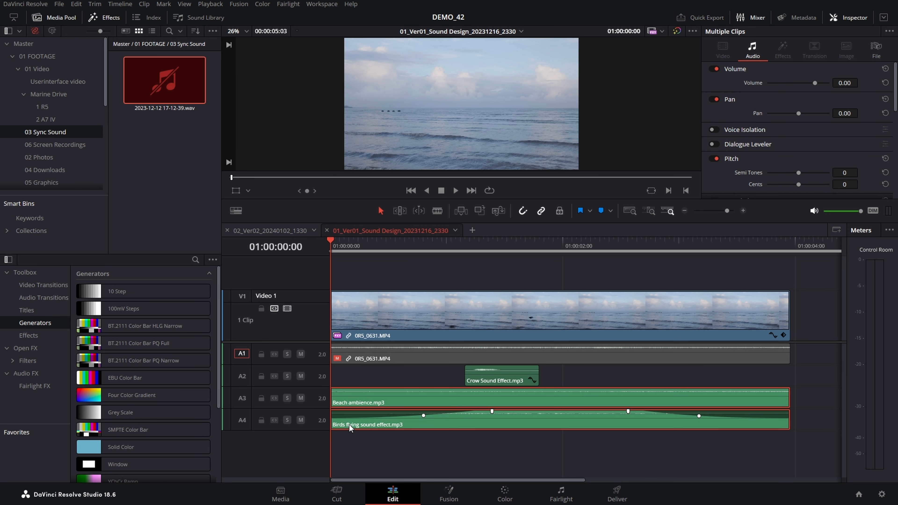
{"action": "left_click", "coordinate": [519, 449]}
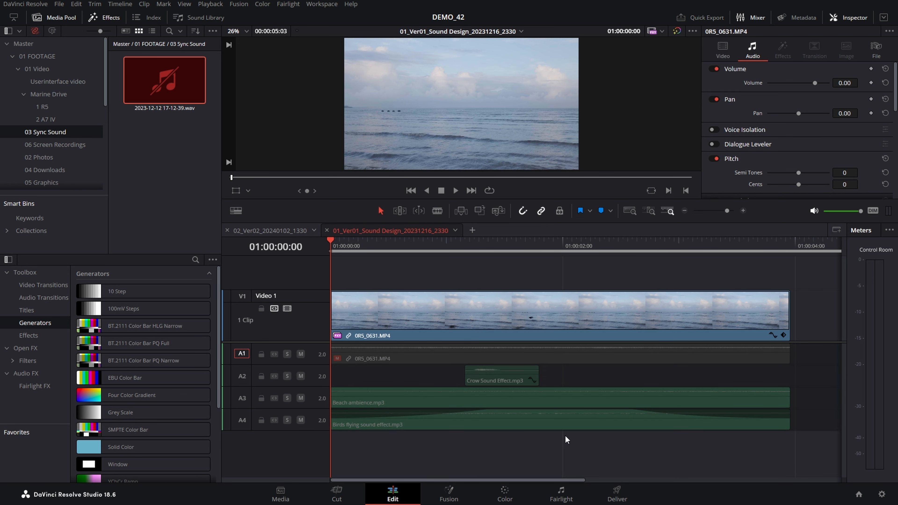
Duplicate the A4 clip Birds flying sound effect.mp3 onto track A3 directly after Beach ambience.mp3, and place the playhead at 01:00:04:16.
{"action": "scroll", "coordinate": [572, 432], "scroll_direction": "down", "scroll_amount": 2}
{"action": "left_click_drag", "start_coordinate": [448, 420], "coordinate": [676, 390]}
{"action": "left_click_drag", "start_coordinate": [561, 246], "coordinate": [599, 269]}
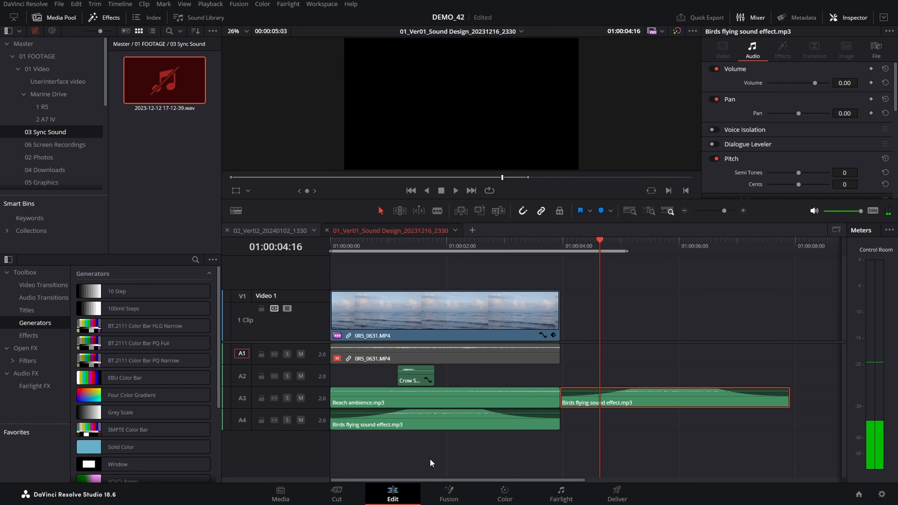
Mute track A3, play the timeline over its second clip, and unmute the track.
{"action": "left_click", "coordinate": [300, 398]}
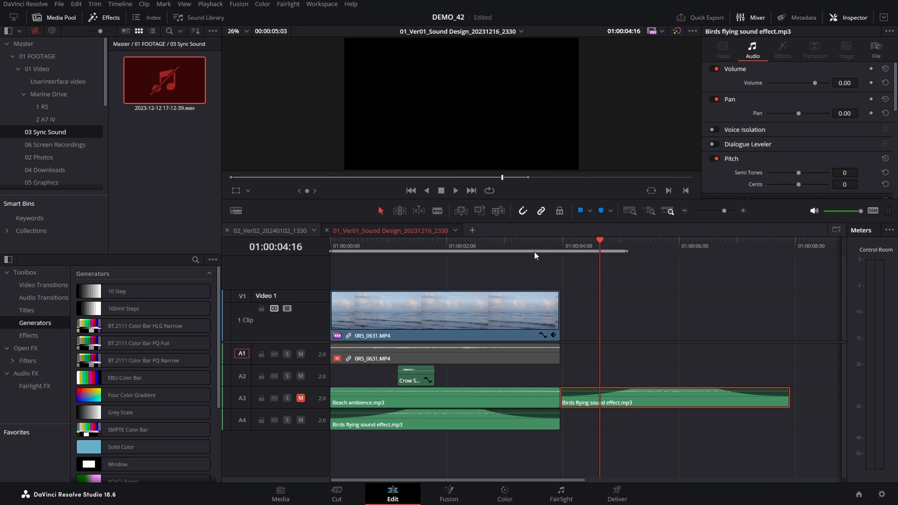
{"action": "left_click", "coordinate": [515, 242]}
{"action": "key", "text": "space"}
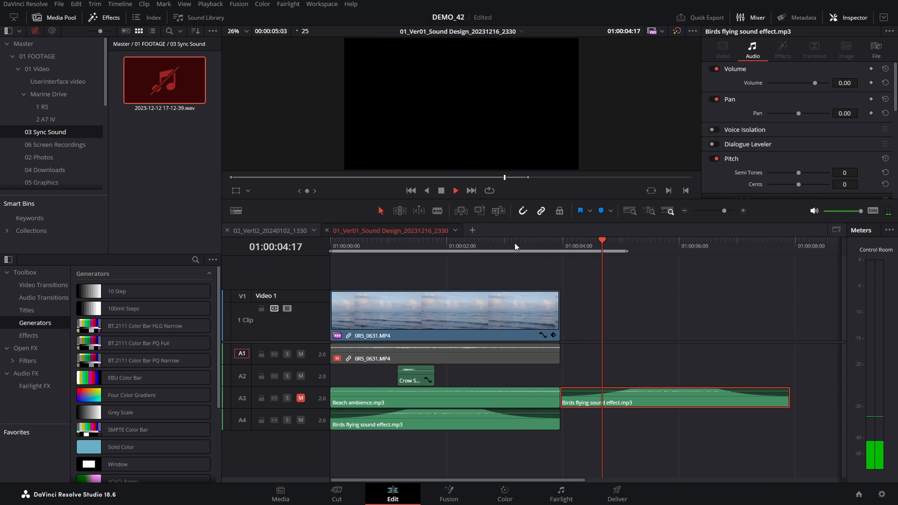
{"action": "key", "text": "space"}
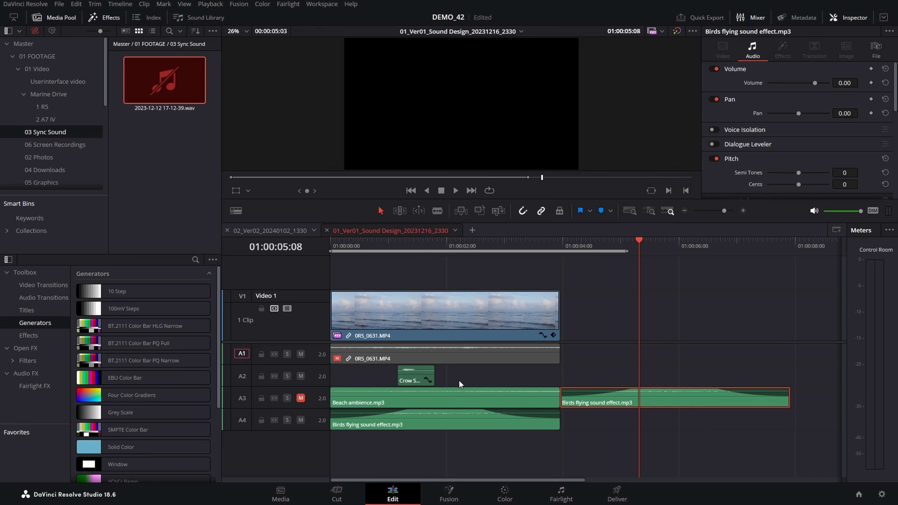
{"action": "key", "text": "Home"}
{"action": "left_click", "coordinate": [301, 397]}
Solo track A3, switch the solo exclusively to A2, play the timeline briefly, and turn A2's solo off.
{"action": "left_click", "coordinate": [285, 396]}
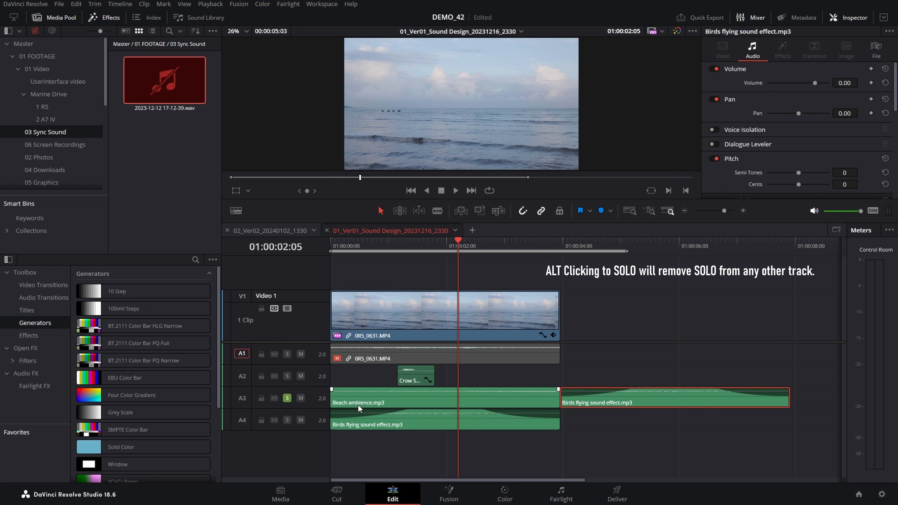
{"action": "left_click", "coordinate": [287, 376], "text": "alt"}
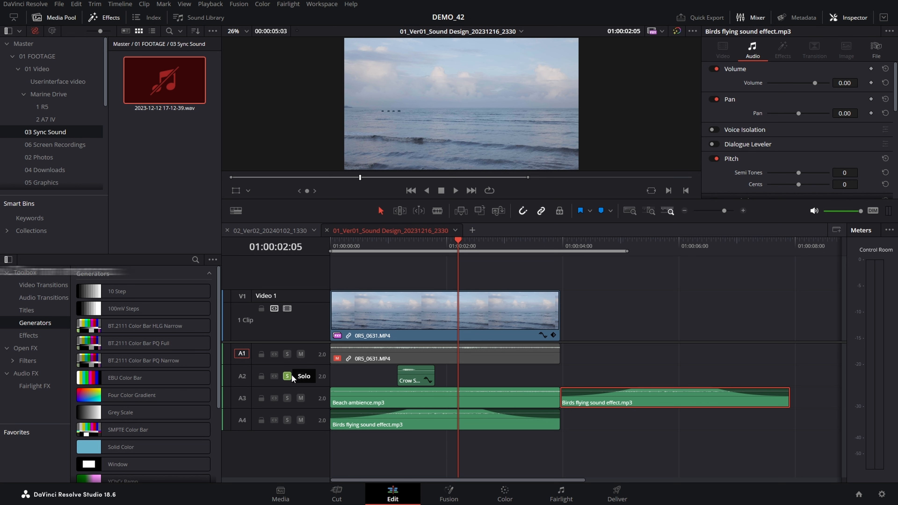
{"action": "key", "text": "space"}
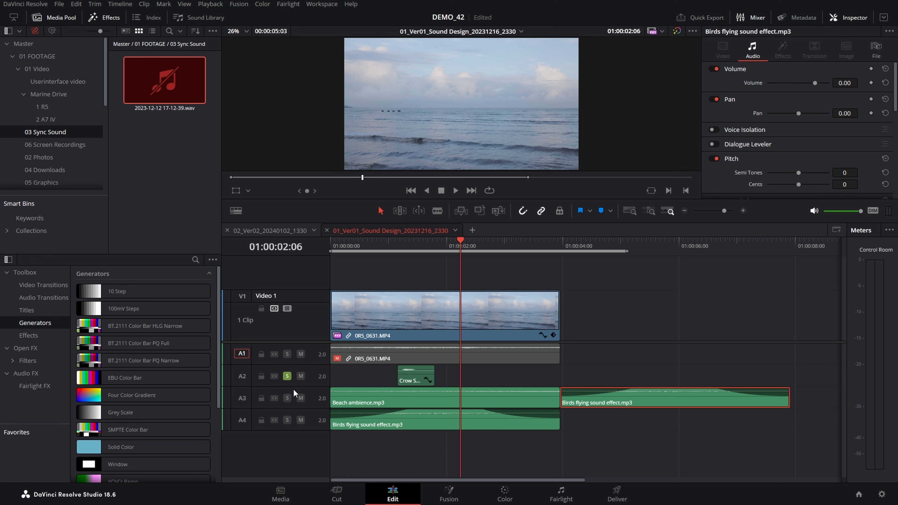
{"action": "left_click", "coordinate": [287, 377]}
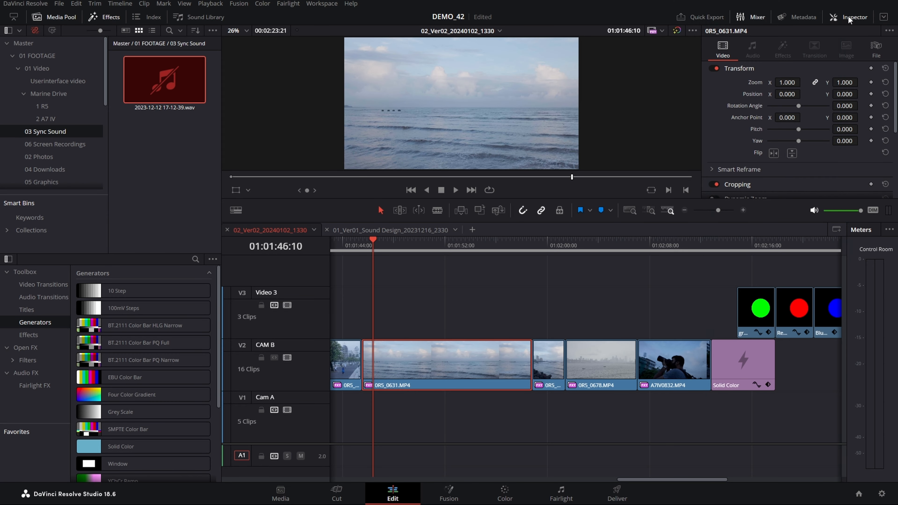
Hide and reopen the Inspector in the 02_Ver02_20240102_1330 timeline.
{"action": "left_click", "coordinate": [848, 18]}
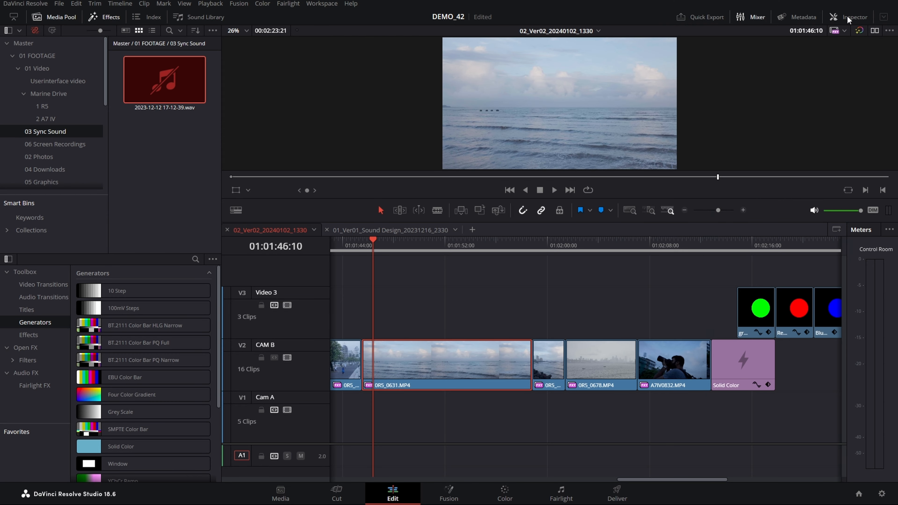
{"action": "left_click", "coordinate": [848, 18]}
{"action": "left_click", "coordinate": [848, 18]}
{"action": "left_click", "coordinate": [848, 18]}
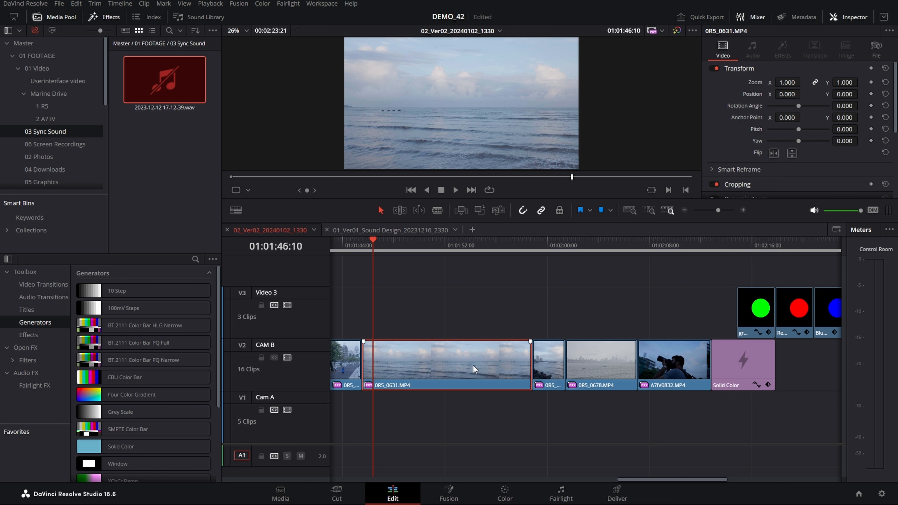
Select the 0R5_0631.MP4 clip on the CAM B track and place the playhead at 01:01:48:23.
{"action": "left_click", "coordinate": [560, 366]}
{"action": "left_click", "coordinate": [458, 369]}
{"action": "left_click_drag", "start_coordinate": [393, 241], "coordinate": [403, 257]}
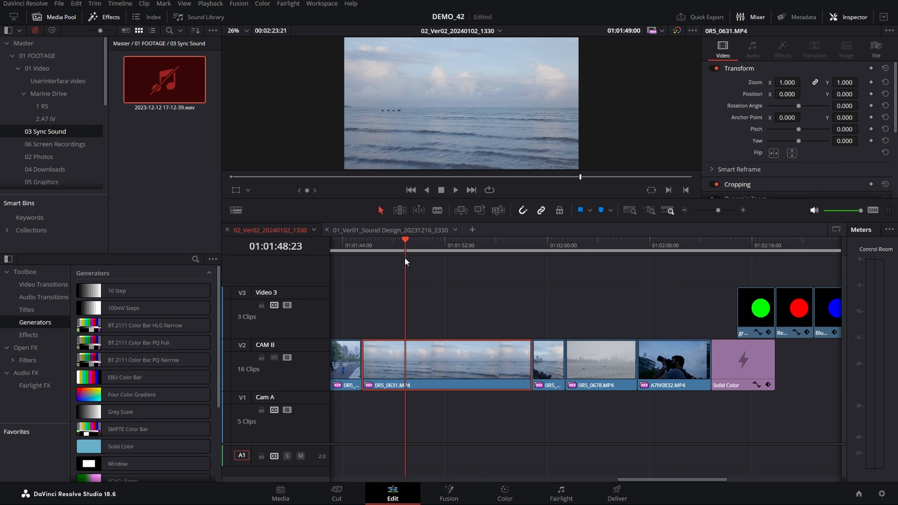
Collapse and expand the Transform settings of 0R5_0631.MP4.
{"action": "left_click", "coordinate": [753, 70]}
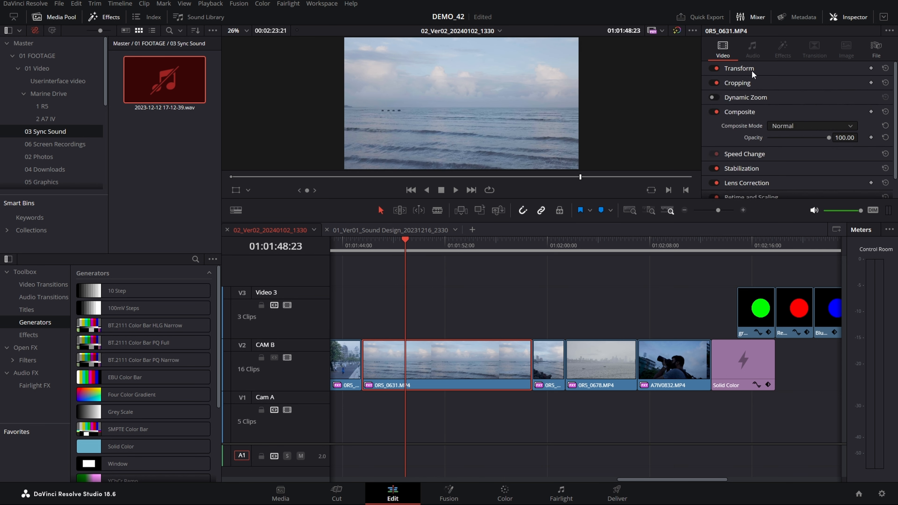
{"action": "left_click", "coordinate": [746, 67]}
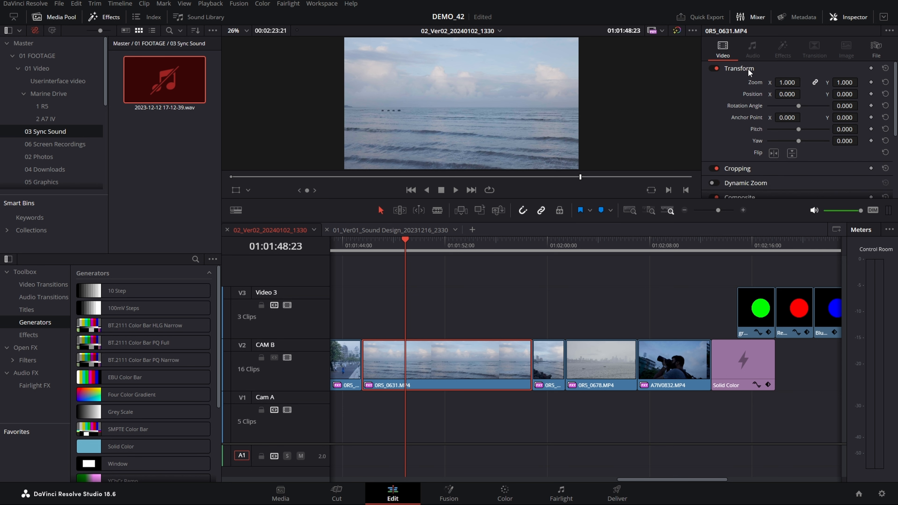
{"action": "left_click", "coordinate": [747, 68]}
{"action": "left_click", "coordinate": [743, 69]}
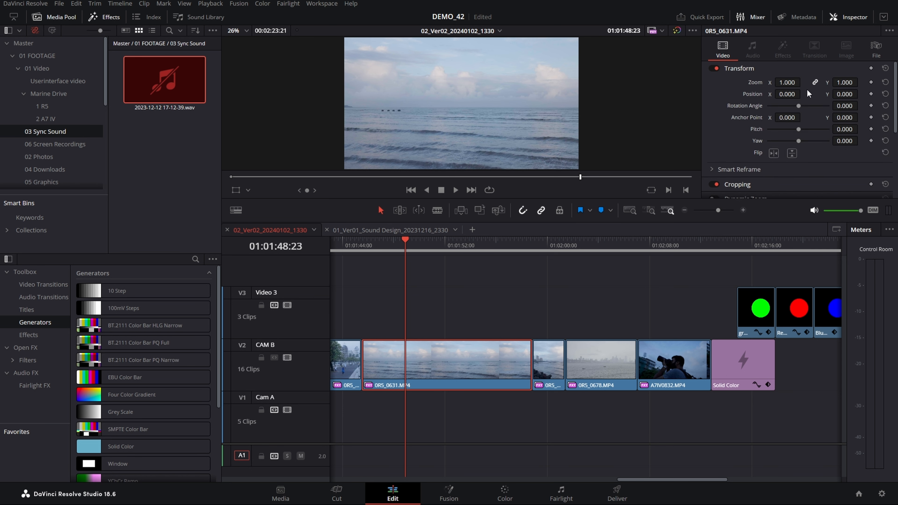
Try a linked Zoom of 0.720 and an unlinked Zoom of X 2.490, Y 1.060 on the clip, resetting Zoom each time.
{"action": "left_click_drag", "start_coordinate": [788, 82], "coordinate": [849, 82]}
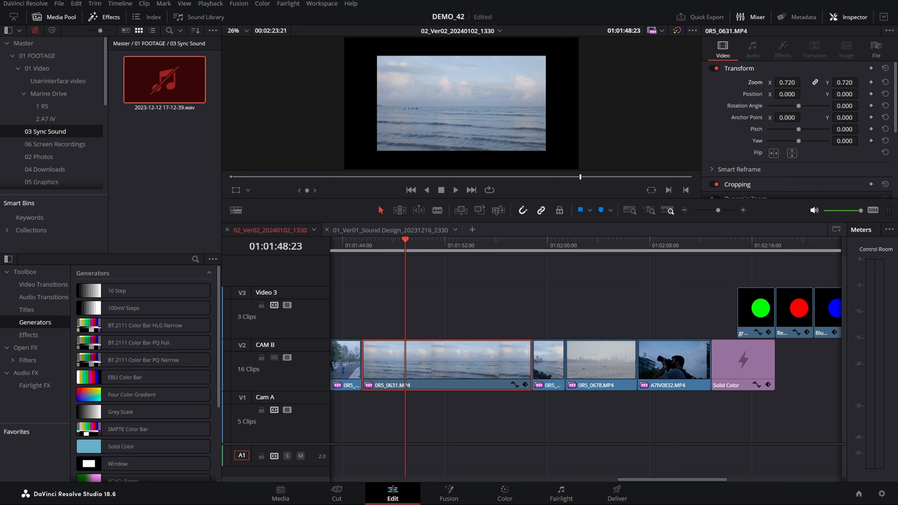
{"action": "left_click", "coordinate": [882, 82]}
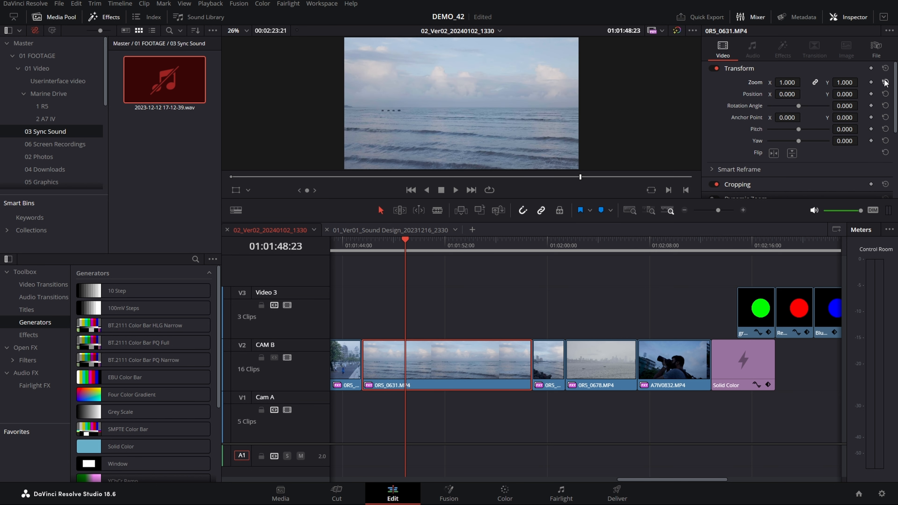
{"action": "left_click", "coordinate": [815, 84]}
{"action": "left_click_drag", "start_coordinate": [790, 82], "coordinate": [855, 82]}
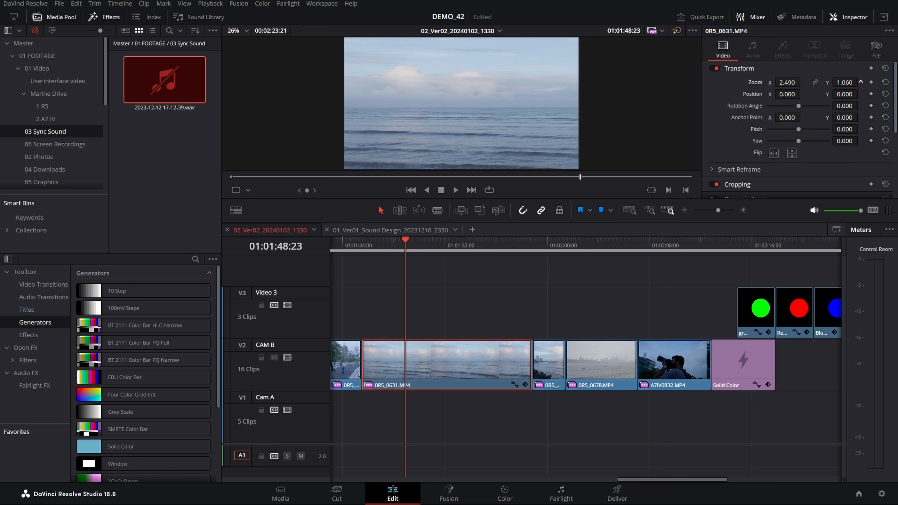
{"action": "left_click", "coordinate": [885, 82]}
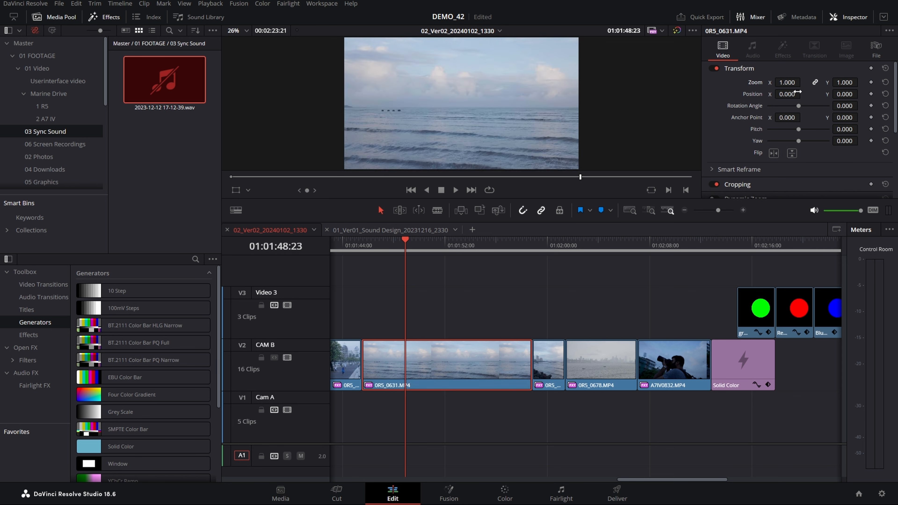
Try shifting the clip's Position in X and Y, and reset Position.
{"action": "mouse_move", "coordinate": [793, 94]}
{"action": "left_mouse_down"}
{"action": "mouse_move", "coordinate": [763, 94]}
{"action": "mouse_move", "coordinate": [797, 94]}
{"action": "left_mouse_up"}
{"action": "left_click_drag", "start_coordinate": [862, 94], "coordinate": [861, 94]}
{"action": "left_click", "coordinate": [885, 94]}
Reframe the clip with Zoom 2.040 and Position X 610, Y 206, save the project, and reset all Transform values.
{"action": "left_click_drag", "start_coordinate": [778, 82], "coordinate": [805, 82]}
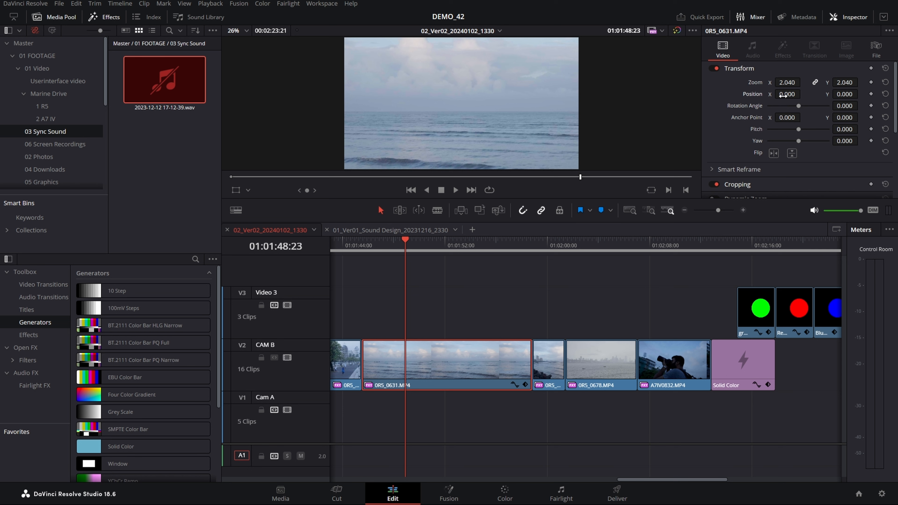
{"action": "left_click_drag", "start_coordinate": [786, 93], "coordinate": [860, 93]}
{"action": "scroll", "coordinate": [325, 86], "scroll_direction": "down", "scroll_amount": 2}
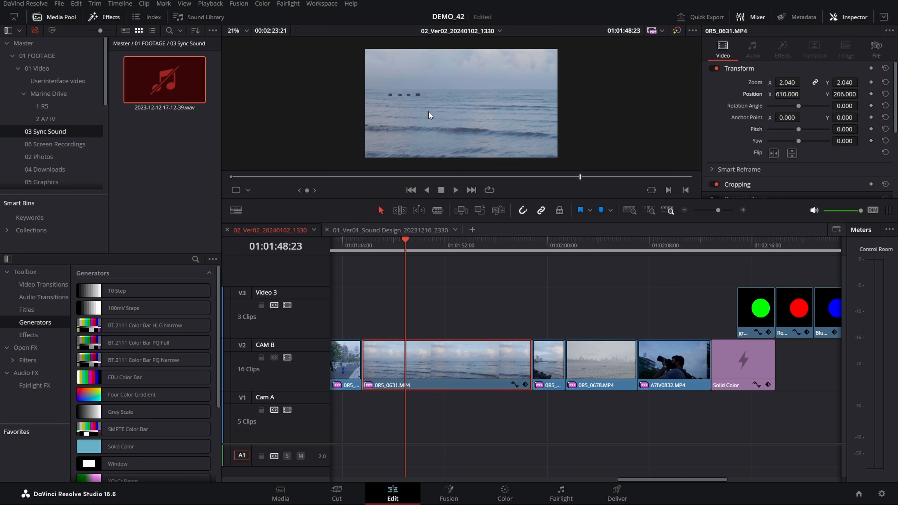
{"action": "key", "text": "ctrl+s"}
{"action": "left_click", "coordinate": [885, 69]}
Try out Rotation Angle, Anchor Point, a Pitch of -0.653 and Yaw on the clip, and reset the values.
{"action": "left_click_drag", "start_coordinate": [799, 106], "coordinate": [767, 118]}
{"action": "left_click_drag", "start_coordinate": [846, 121], "coordinate": [784, 134]}
{"action": "left_click", "coordinate": [885, 117]}
{"action": "left_click", "coordinate": [885, 105]}
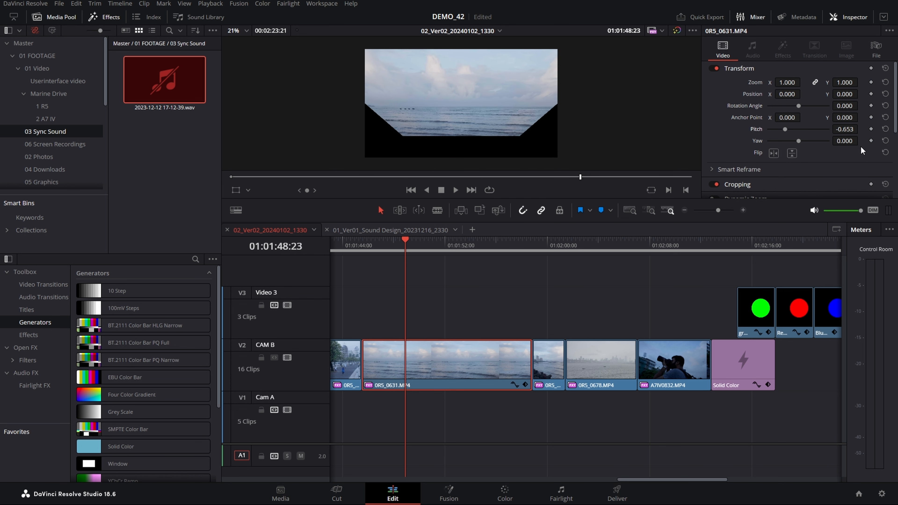
{"action": "left_click_drag", "start_coordinate": [841, 142], "coordinate": [874, 141]}
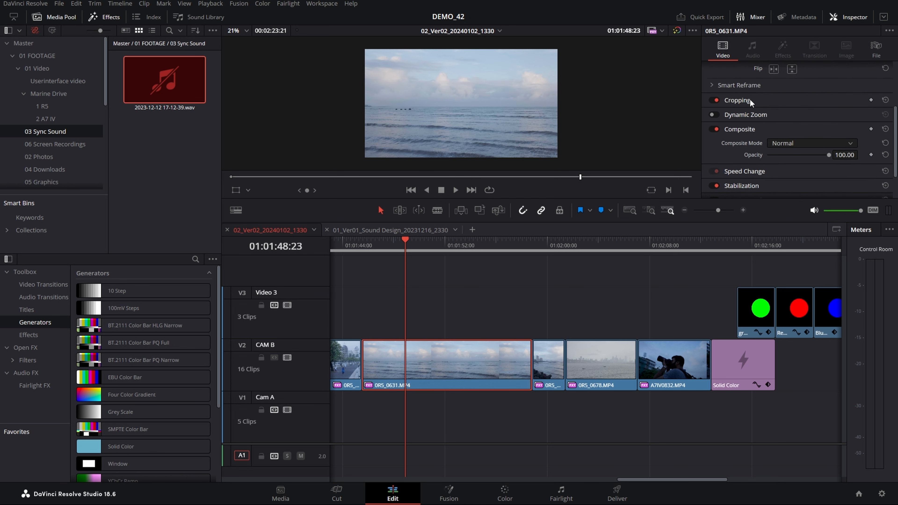
Try cropping the clip with Left 219.8, Right 1245.8, Top 288.5 and Softness 100, and reset Cropping.
{"action": "left_click", "coordinate": [750, 100]}
{"action": "scroll", "coordinate": [750, 99], "scroll_direction": "down", "scroll_amount": 2}
{"action": "scroll", "coordinate": [750, 98], "scroll_direction": "up", "scroll_amount": 1}
{"action": "left_click_drag", "start_coordinate": [768, 86], "coordinate": [871, 136]}
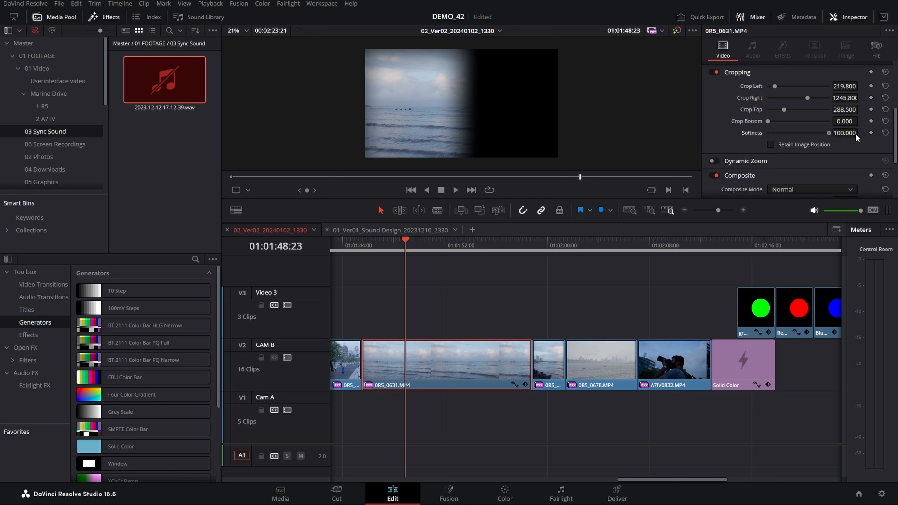
{"action": "left_click", "coordinate": [885, 73]}
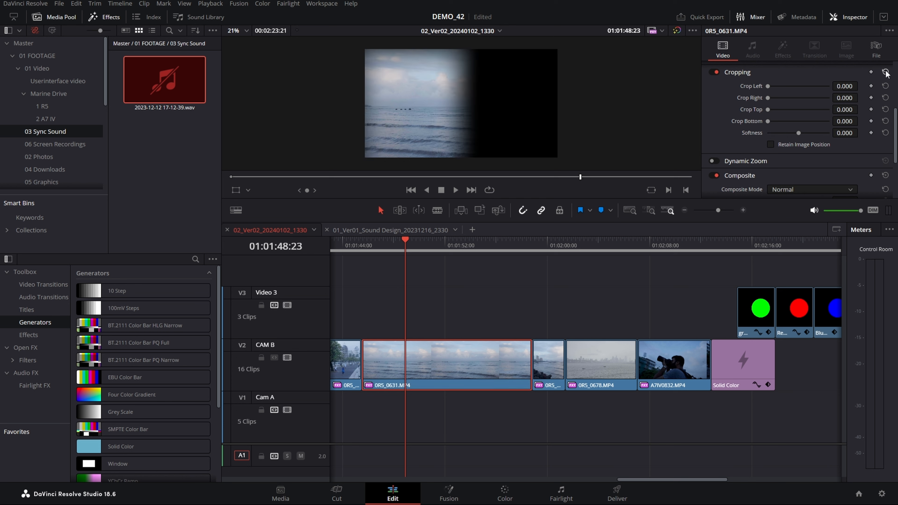
Examine the clip's Stabilization and Retime and Scaling settings in the Inspector.
{"action": "scroll", "coordinate": [882, 154], "scroll_direction": "down", "scroll_amount": 3}
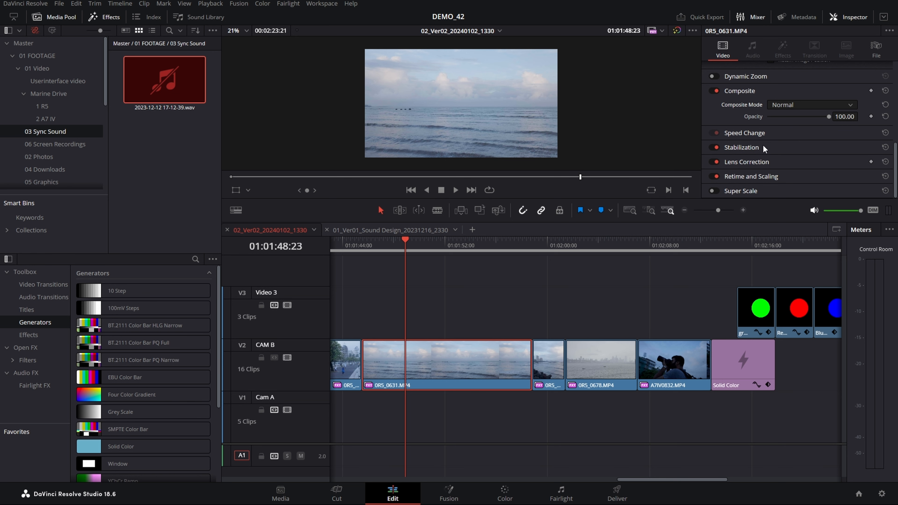
{"action": "left_click", "coordinate": [751, 147]}
{"action": "scroll", "coordinate": [804, 149], "scroll_direction": "down", "scroll_amount": 4}
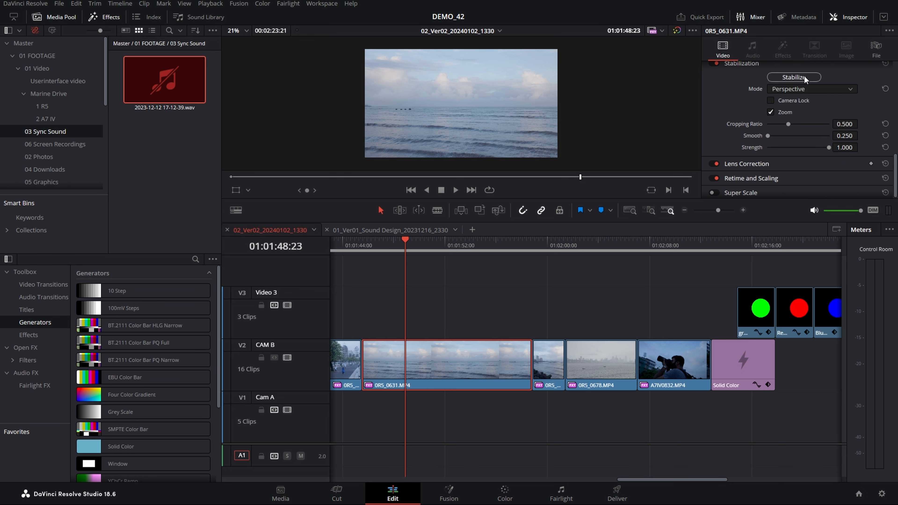
{"action": "scroll", "coordinate": [835, 119], "scroll_direction": "up", "scroll_amount": 1}
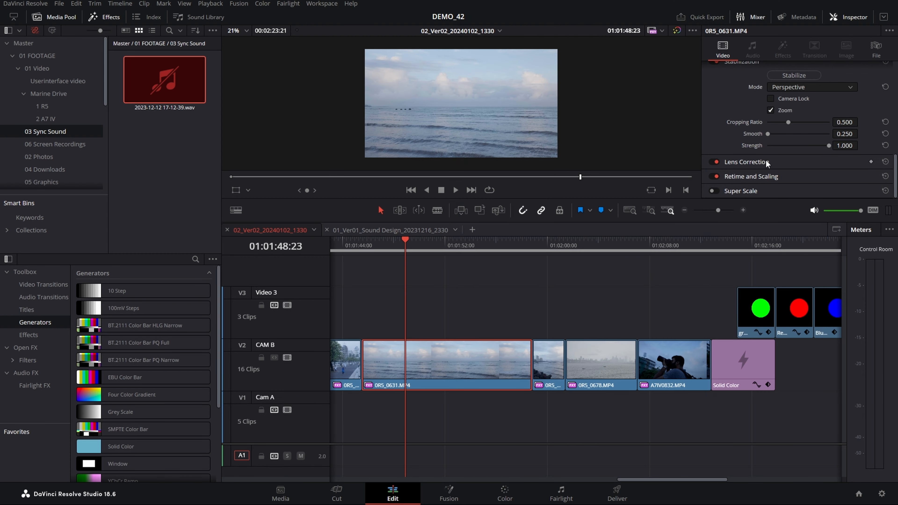
{"action": "left_click", "coordinate": [757, 177]}
{"action": "scroll", "coordinate": [758, 177], "scroll_direction": "down", "scroll_amount": 3}
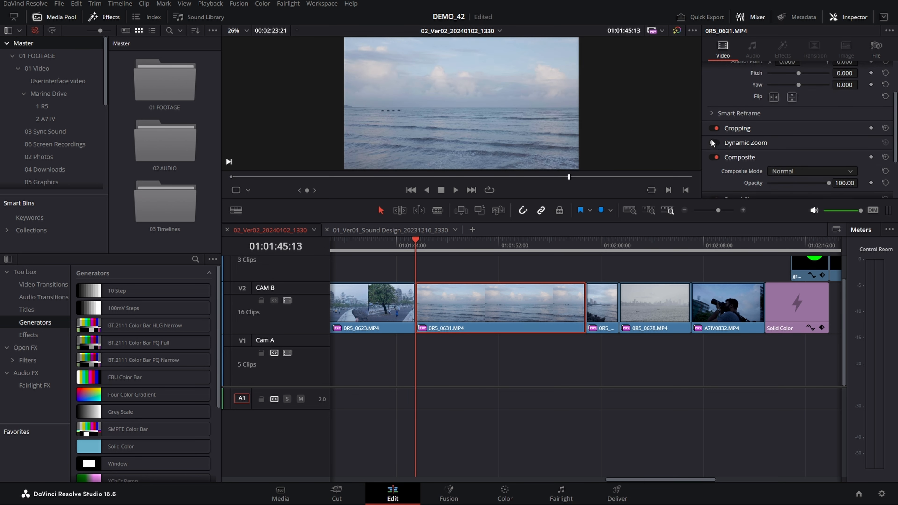
Enable Dynamic Zoom on the 0R5_0631.MP4 clip and play it full screen.
{"action": "left_click", "coordinate": [715, 142]}
{"action": "key", "text": "p"}
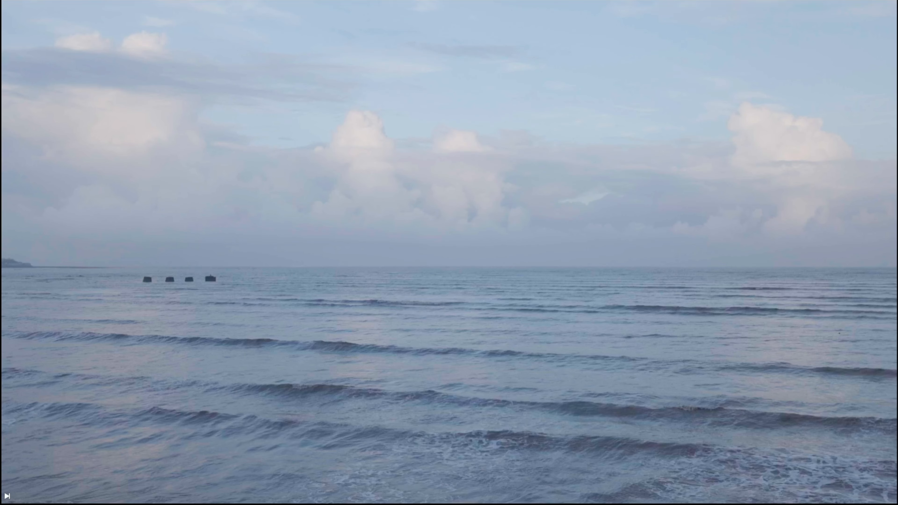
{"action": "key", "text": "space"}
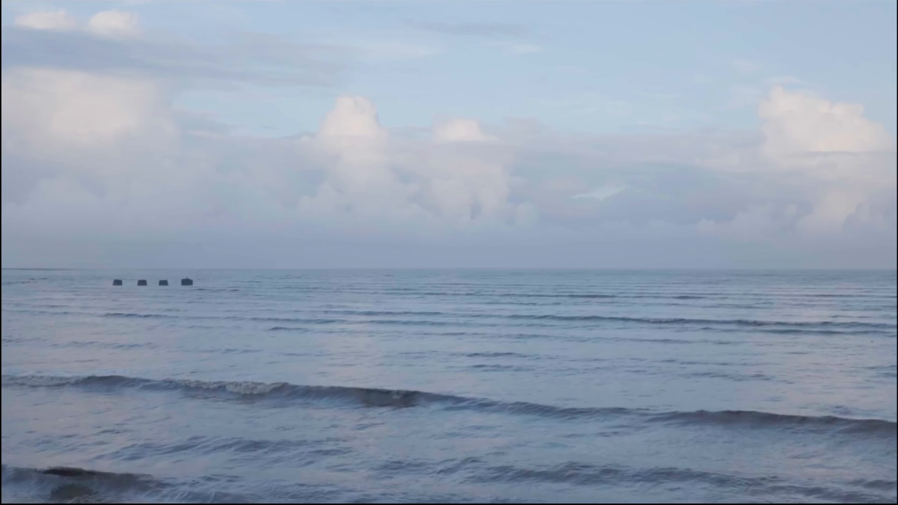
{"action": "key", "text": "Escape"}
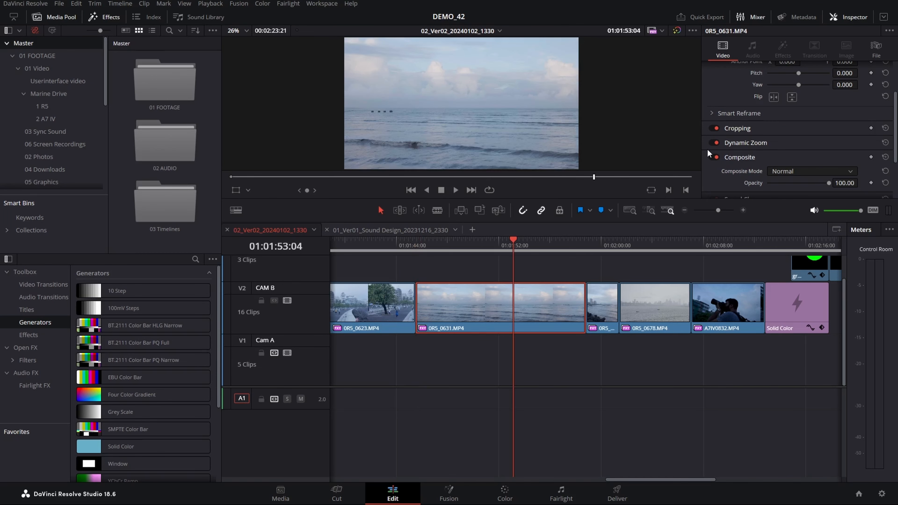
Swap the Dynamic Zoom direction, check it from the clip's start, and turn Dynamic Zoom off.
{"action": "left_click", "coordinate": [756, 143]}
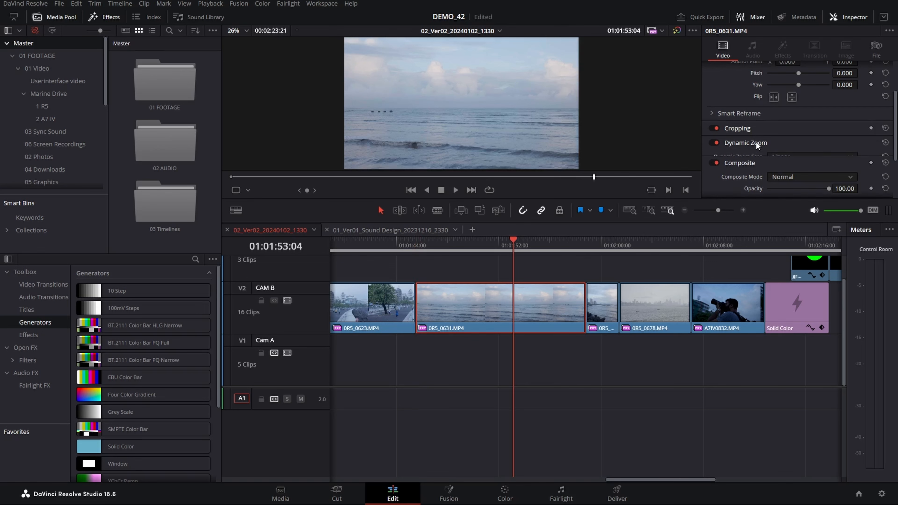
{"action": "scroll", "coordinate": [756, 142], "scroll_direction": "down", "scroll_amount": 1}
{"action": "left_click", "coordinate": [792, 140]}
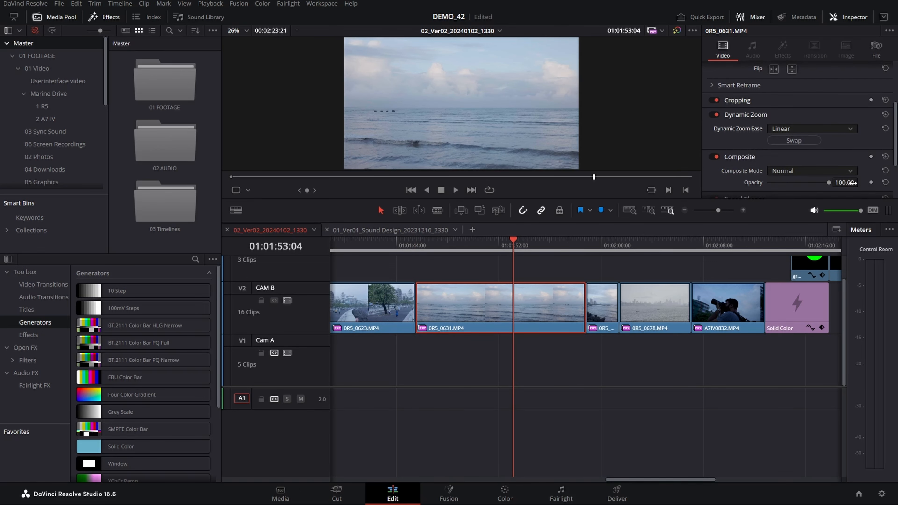
{"action": "left_click", "coordinate": [417, 248]}
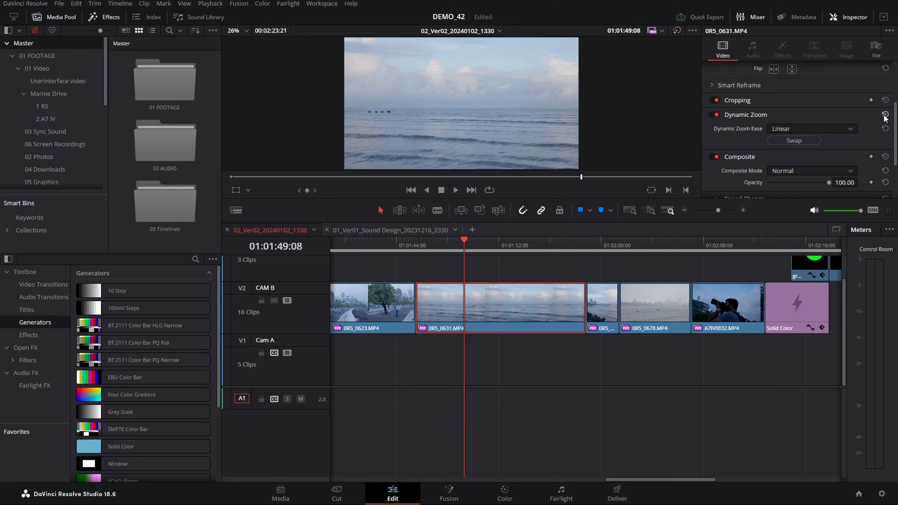
{"action": "left_click", "coordinate": [715, 114]}
{"action": "scroll", "coordinate": [843, 126], "scroll_direction": "up", "scroll_amount": 3}
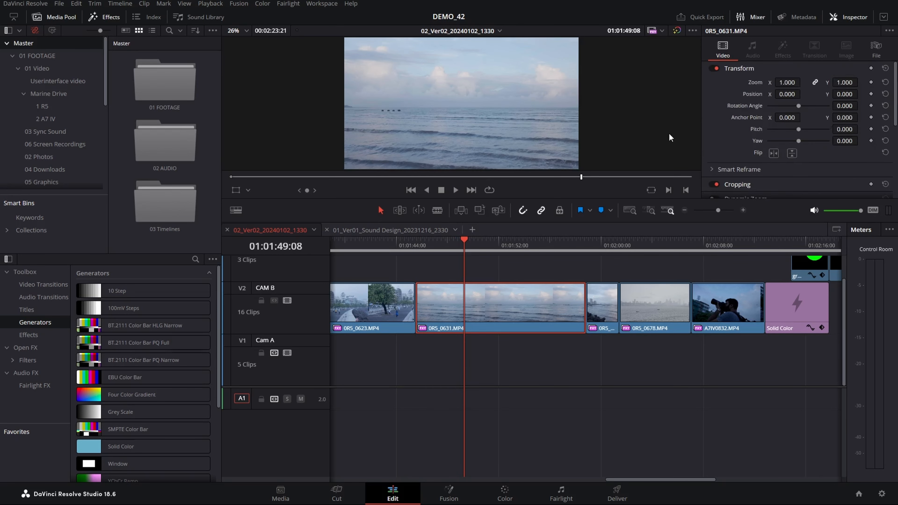
Add Zoom keyframes at the start of the 0R5_0631.MP4 clip and at 01:01:55:19, with its keyframe track shown.
{"action": "left_click", "coordinate": [416, 250]}
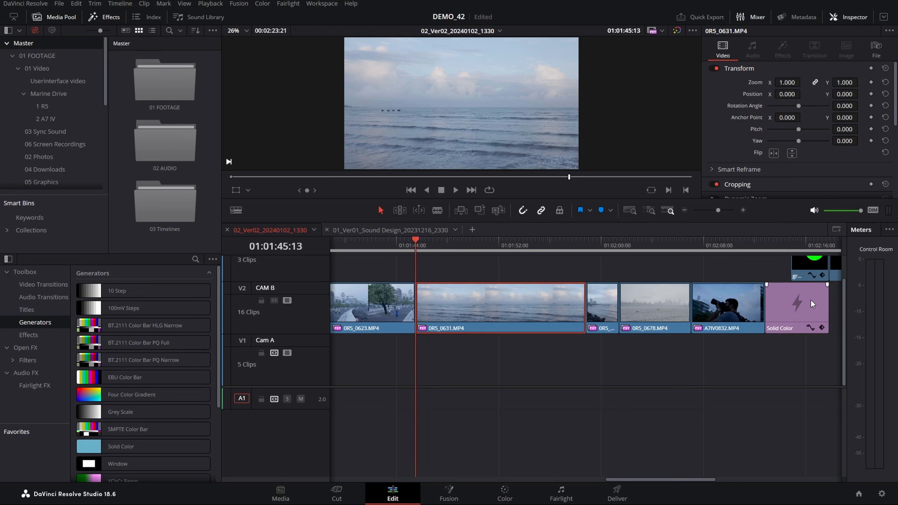
{"action": "left_click", "coordinate": [870, 82]}
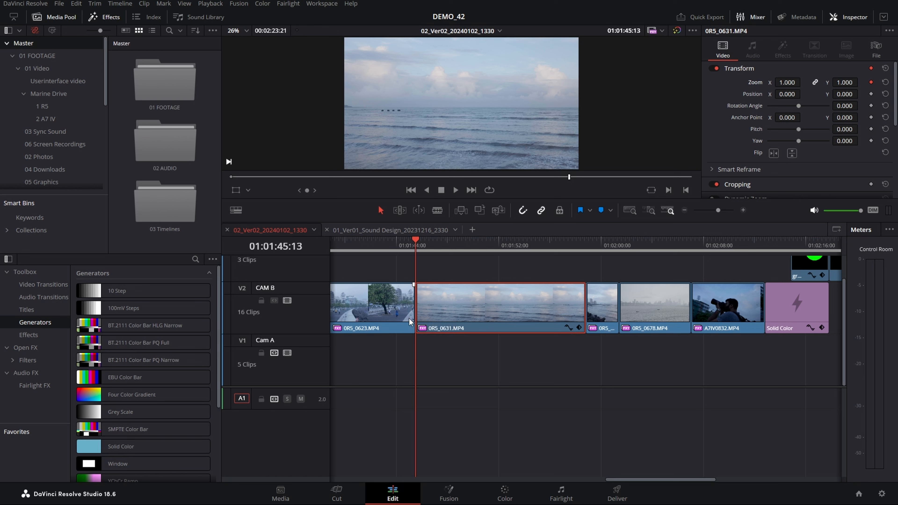
{"action": "left_click", "coordinate": [579, 328]}
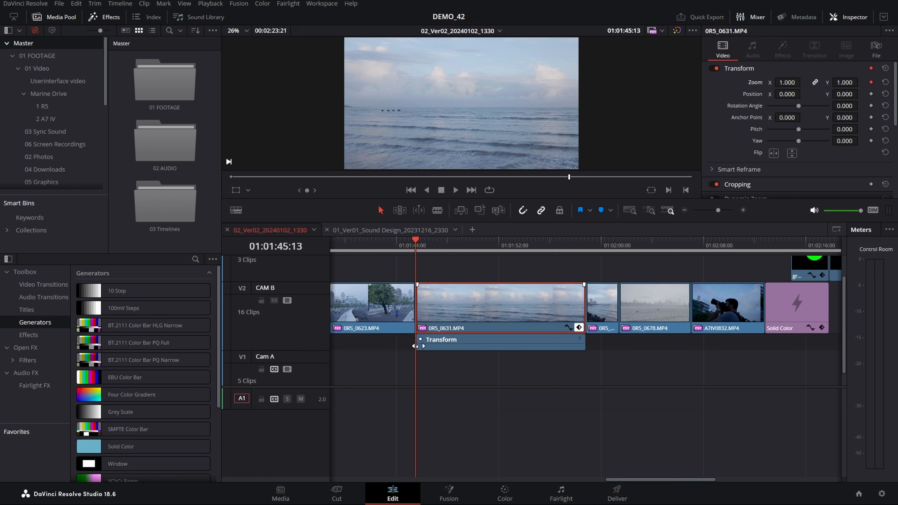
{"action": "left_click_drag", "start_coordinate": [482, 249], "coordinate": [546, 242]}
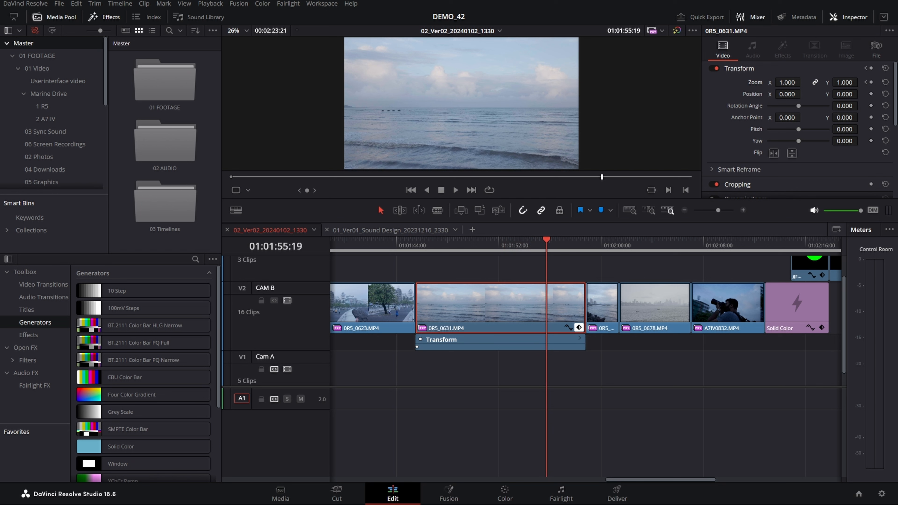
{"action": "left_click", "coordinate": [871, 82]}
Set Zoom to 1.210 at the clip's first keyframe and play the animation full screen.
{"action": "left_click_drag", "start_coordinate": [545, 246], "coordinate": [524, 242]}
{"action": "key", "text": "bracketright"}
{"action": "key", "text": "bracketleft"}
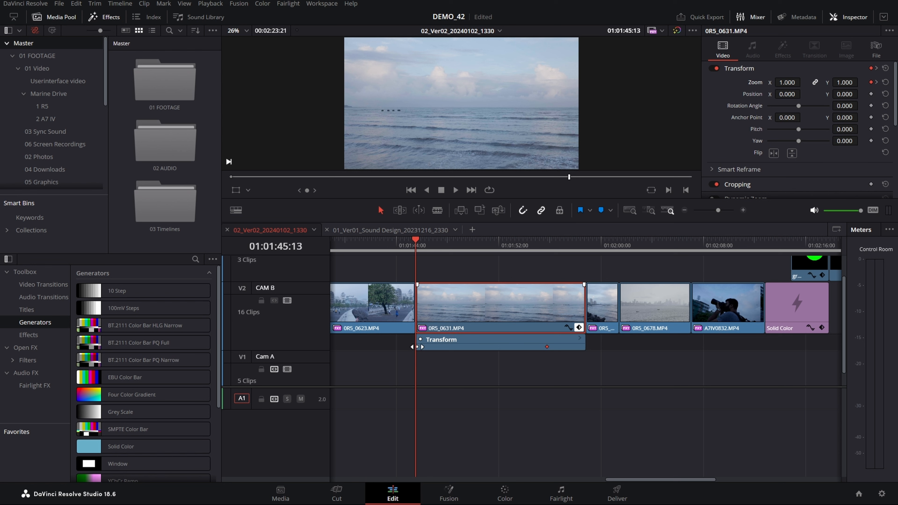
{"action": "left_click_drag", "start_coordinate": [785, 82], "coordinate": [808, 82]}
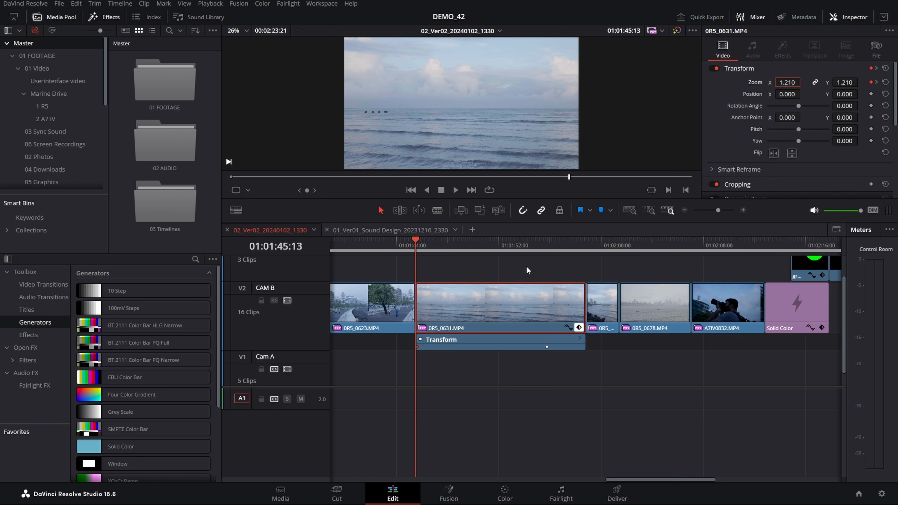
{"action": "key", "text": "]"}
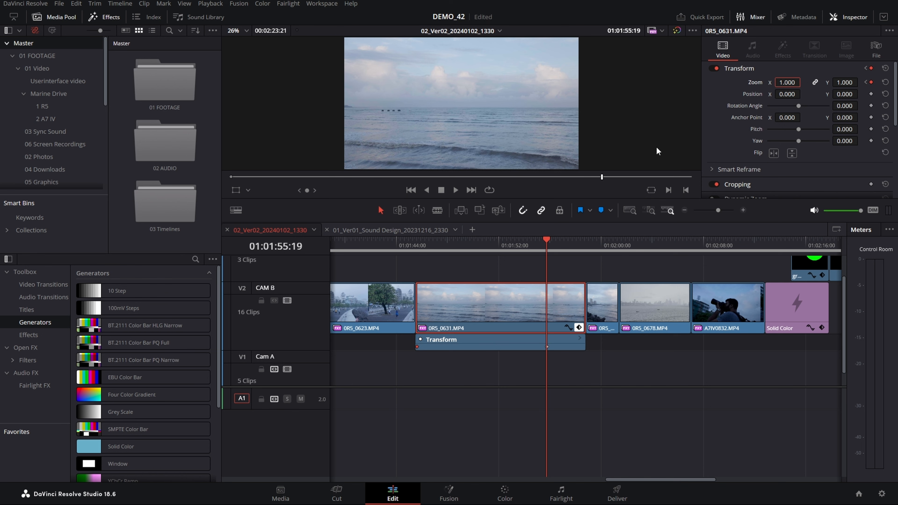
{"action": "left_click", "coordinate": [411, 243]}
{"action": "key", "text": "p"}
{"action": "key", "text": "space"}
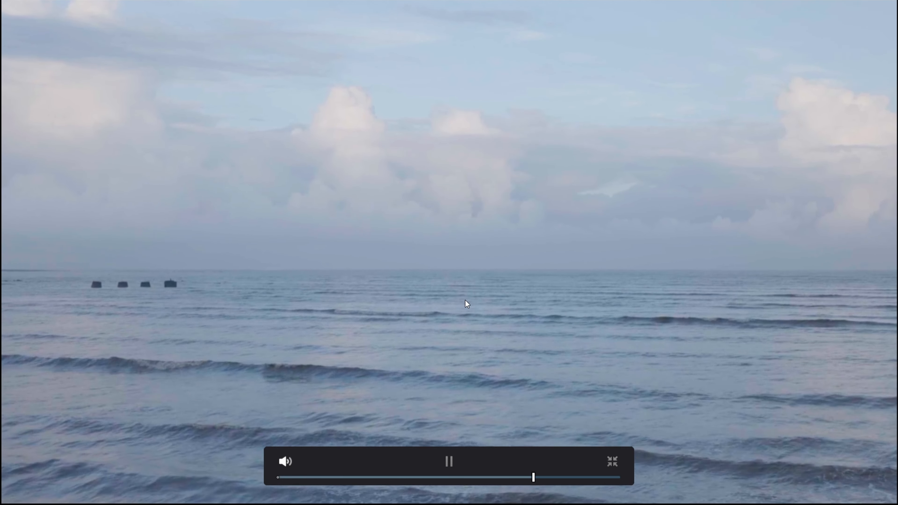
{"action": "key", "text": "Escape"}
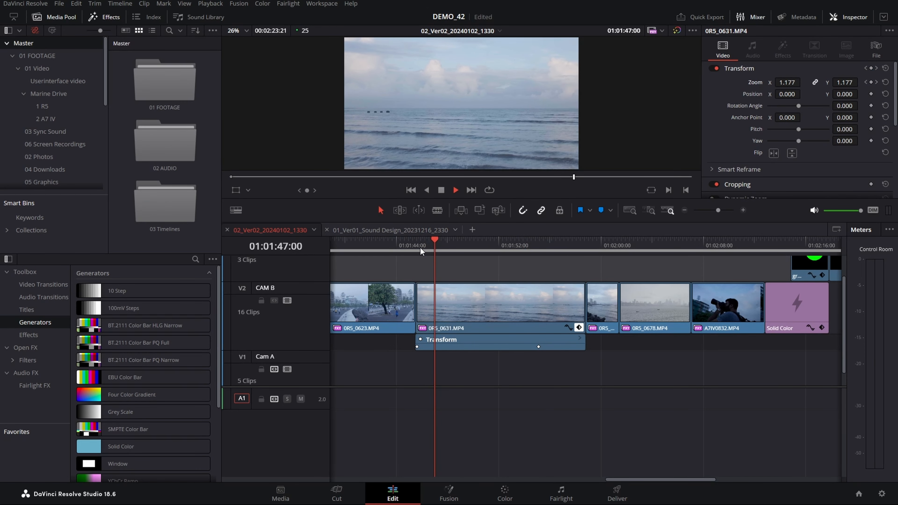
Move the second Zoom keyframe earlier to about 01:01:49:09 and play the faster zoom full screen from the clip's start.
{"action": "key", "text": "space"}
{"action": "left_click_drag", "start_coordinate": [538, 347], "coordinate": [465, 345]}
{"action": "left_click", "coordinate": [425, 244]}
{"action": "left_click", "coordinate": [417, 248]}
{"action": "key", "text": "space"}
{"action": "key", "text": "p"}
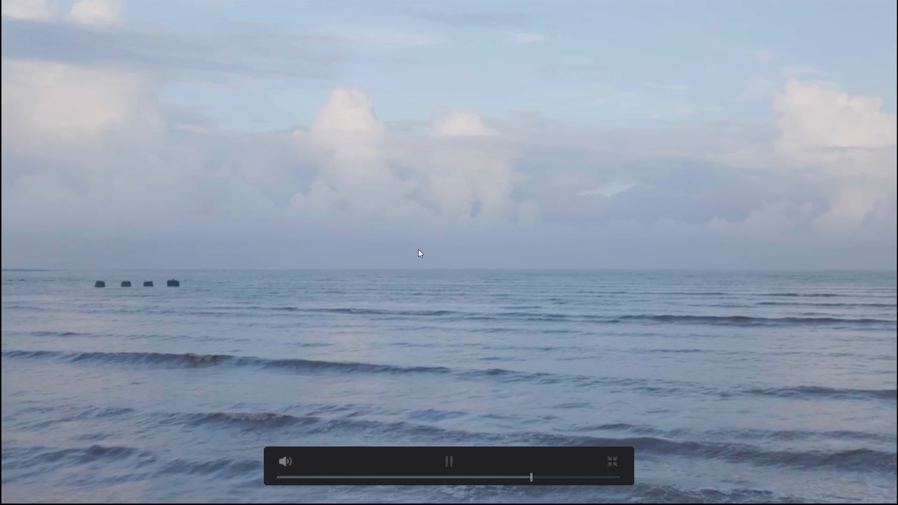
{"action": "key", "text": "Escape"}
{"action": "key", "text": "Up"}
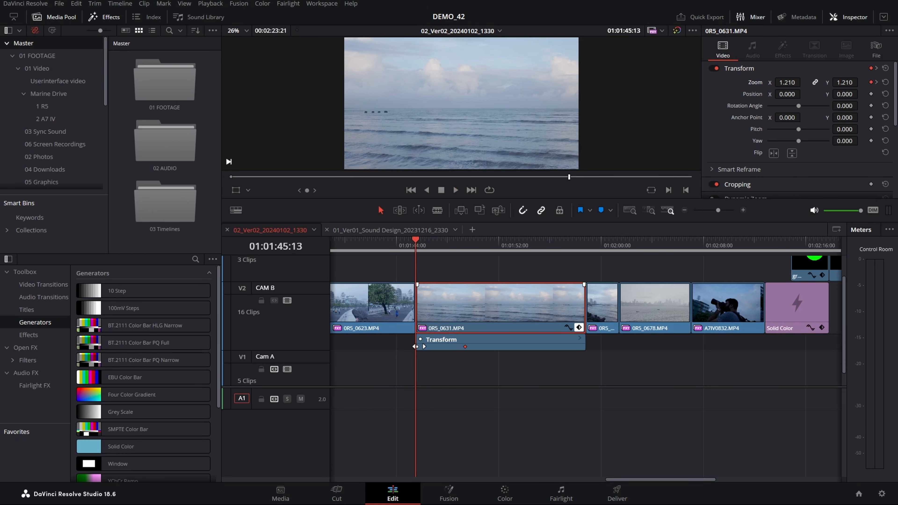
Increase Zoom at the first keyframe to 1.680 and play the result full screen.
{"action": "left_click_drag", "start_coordinate": [790, 82], "coordinate": [790, 92]}
{"action": "key", "text": "ctrl+f"}
{"action": "key", "text": "space"}
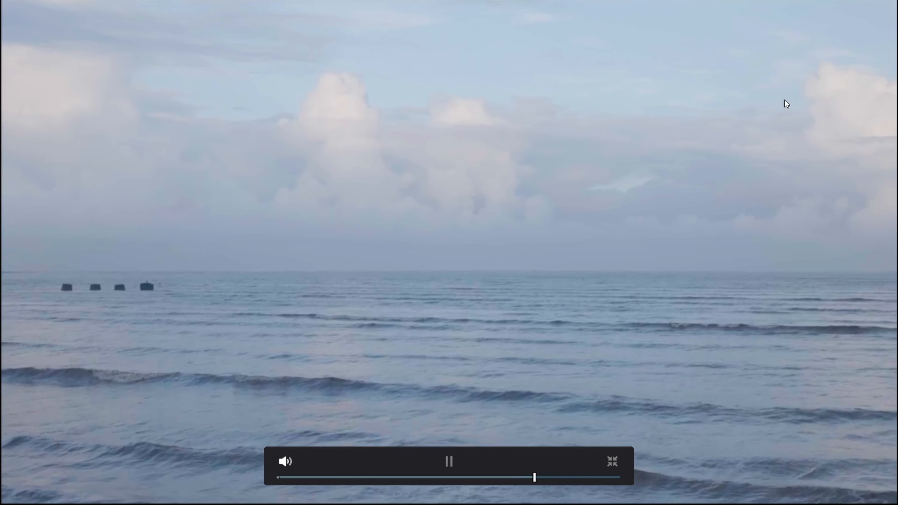
{"action": "key", "text": "Escape"}
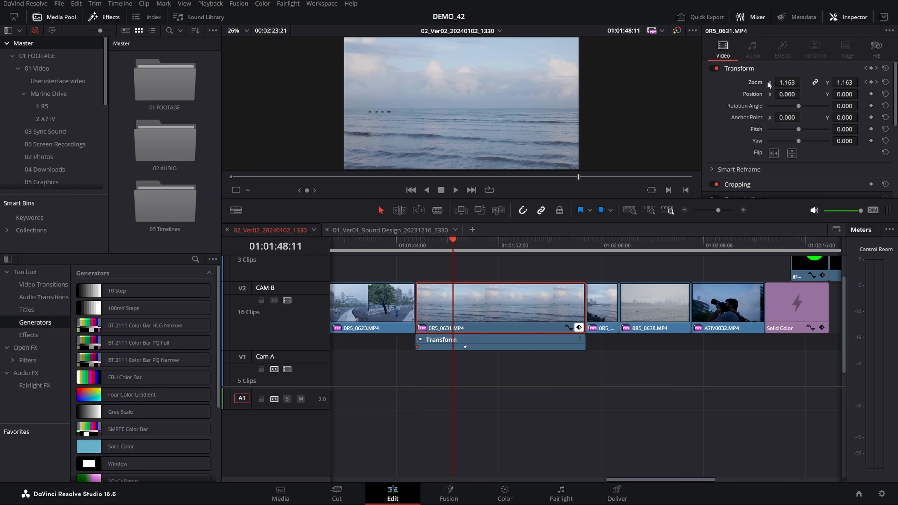
Reset Zoom to 1.000 at the clip's first keyframe.
{"action": "left_click", "coordinate": [429, 245]}
{"action": "left_click", "coordinate": [417, 246]}
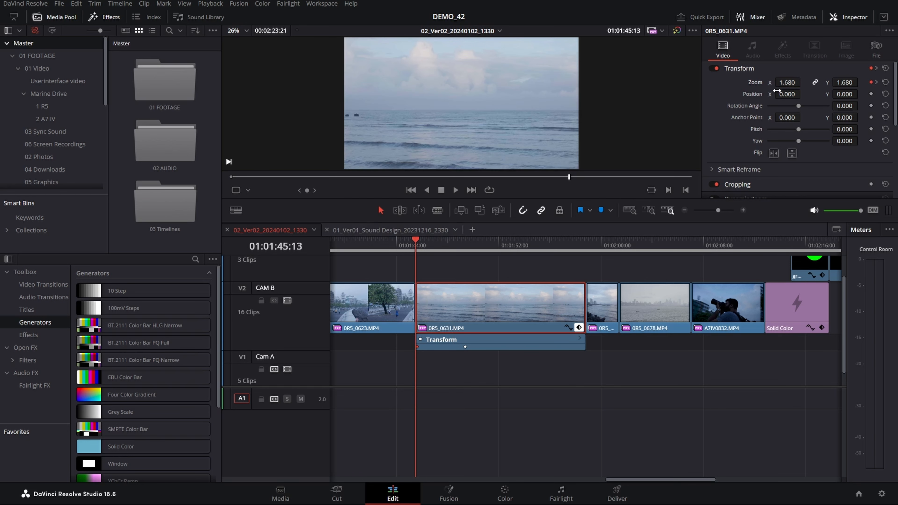
{"action": "double_click", "coordinate": [754, 81]}
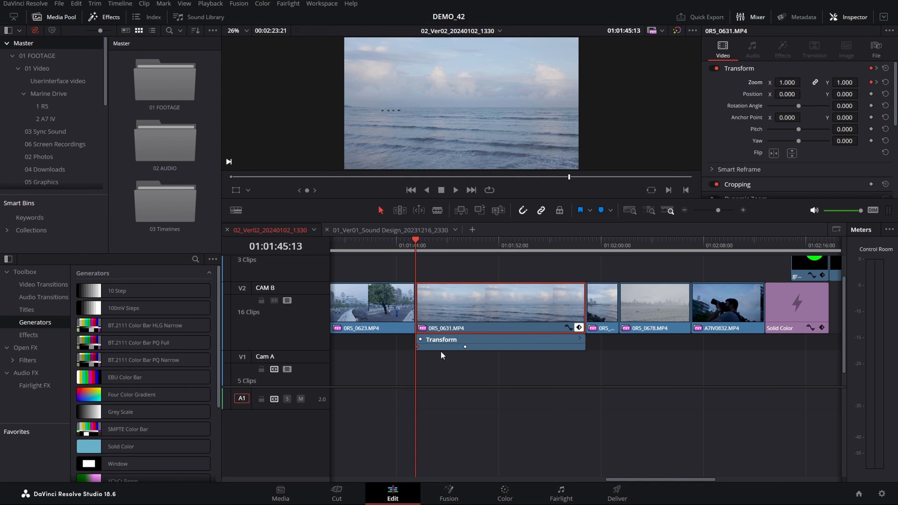
Increase Zoom at the second keyframe to create a zoom-in, and play it full screen from the clip's start.
{"action": "key", "text": "bracketright"}
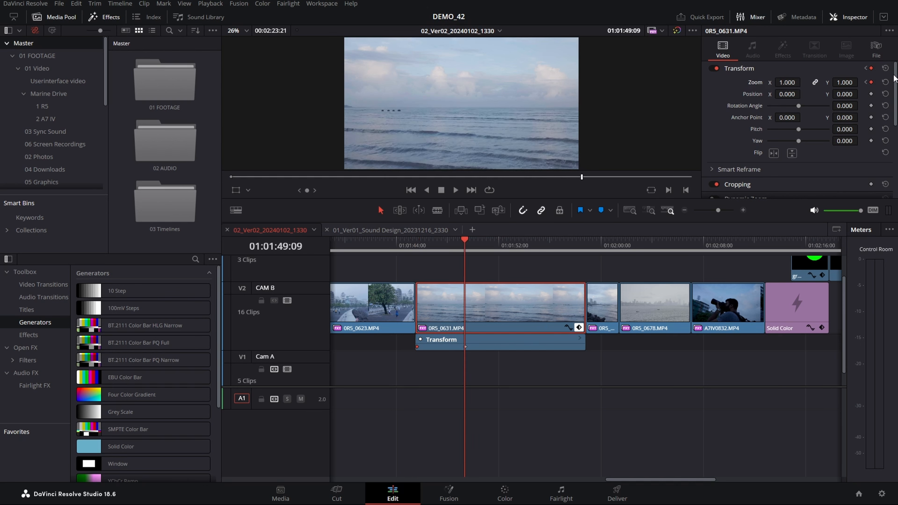
{"action": "left_click_drag", "start_coordinate": [787, 83], "coordinate": [808, 83]}
{"action": "left_click", "coordinate": [416, 245]}
{"action": "key", "text": "ctrl+f"}
{"action": "key", "text": "space"}
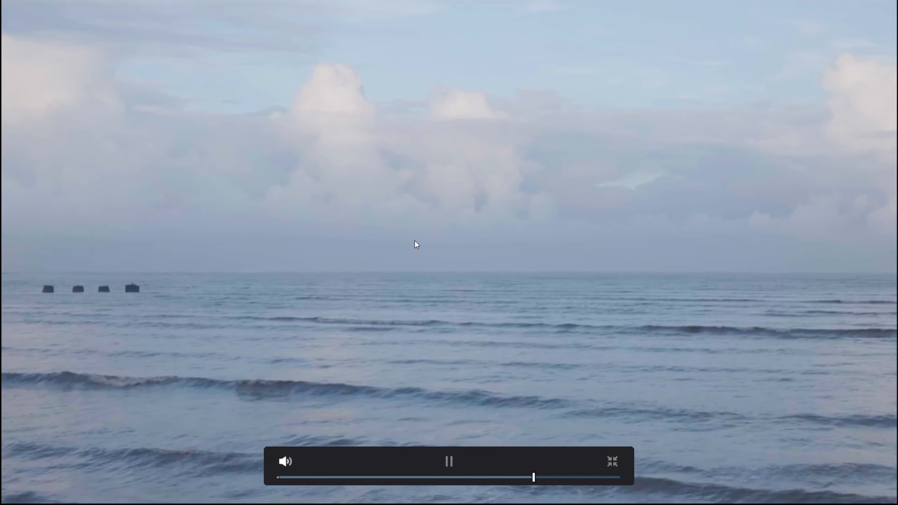
{"action": "key", "text": "space"}
{"action": "key", "text": "Escape"}
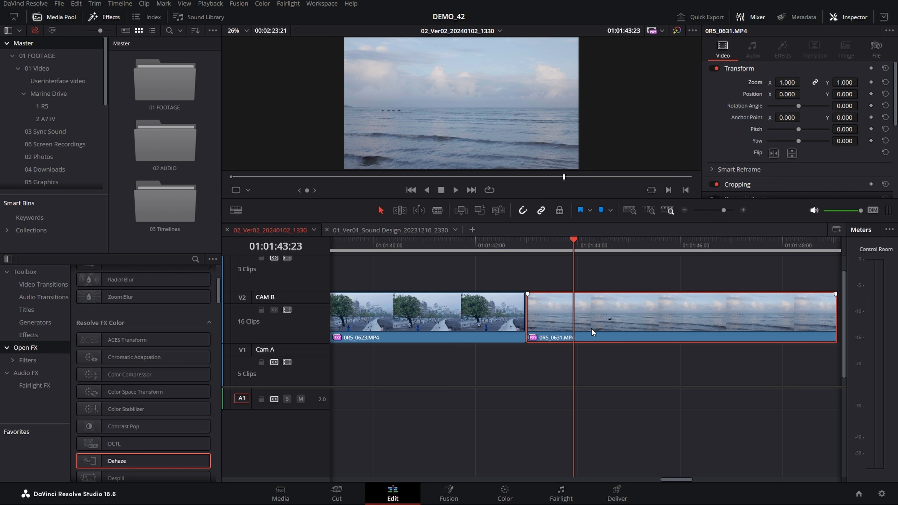
Apply the Dehaze effect to the 0R5_0631.MP4 clip, with the playhead at 01:01:44:00.
{"action": "left_click_drag", "start_coordinate": [602, 250], "coordinate": [577, 250]}
{"action": "mouse_move", "coordinate": [139, 467]}
{"action": "left_click_drag", "start_coordinate": [141, 466], "coordinate": [614, 316]}
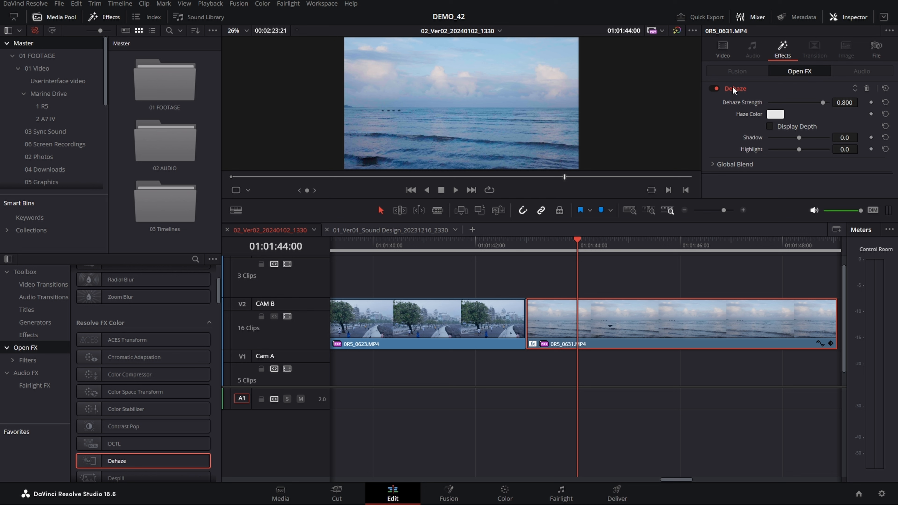
Compare the clip with and without Dehaze, set Dehaze Strength to -0.023, and leave the effect disabled.
{"action": "left_click", "coordinate": [711, 87]}
{"action": "left_click", "coordinate": [712, 88]}
{"action": "left_click_drag", "start_coordinate": [822, 102], "coordinate": [798, 102]}
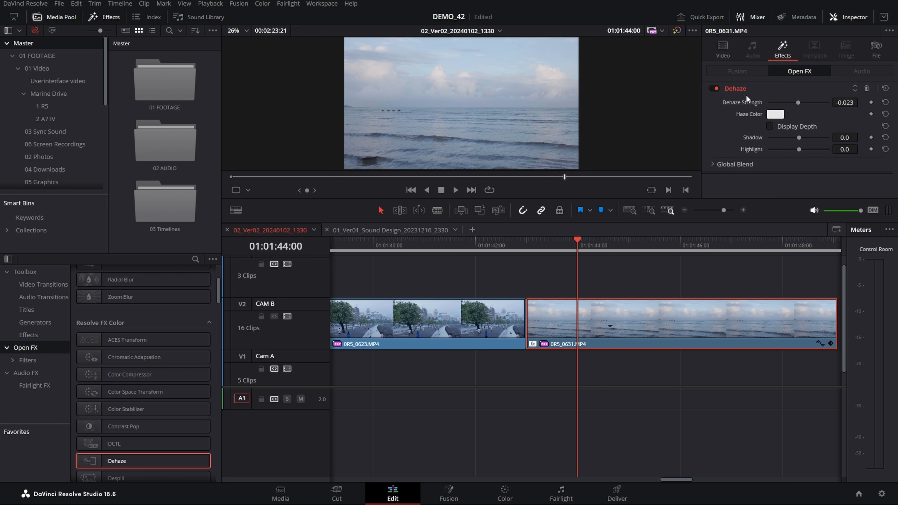
{"action": "left_click", "coordinate": [714, 89]}
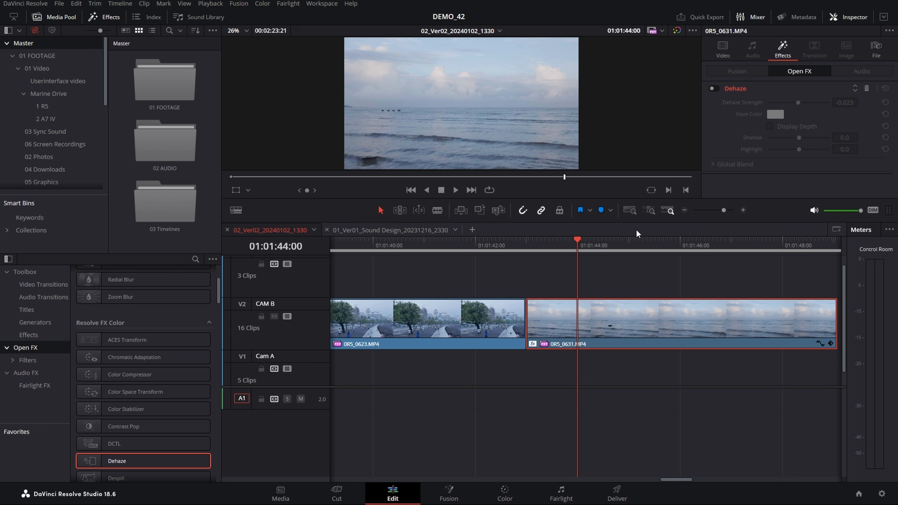
Add a Cross Dissolve between the 0R5_0623.MP4 and 0R5_0631.MP4 clips and show its transition settings.
{"action": "left_click", "coordinate": [44, 286]}
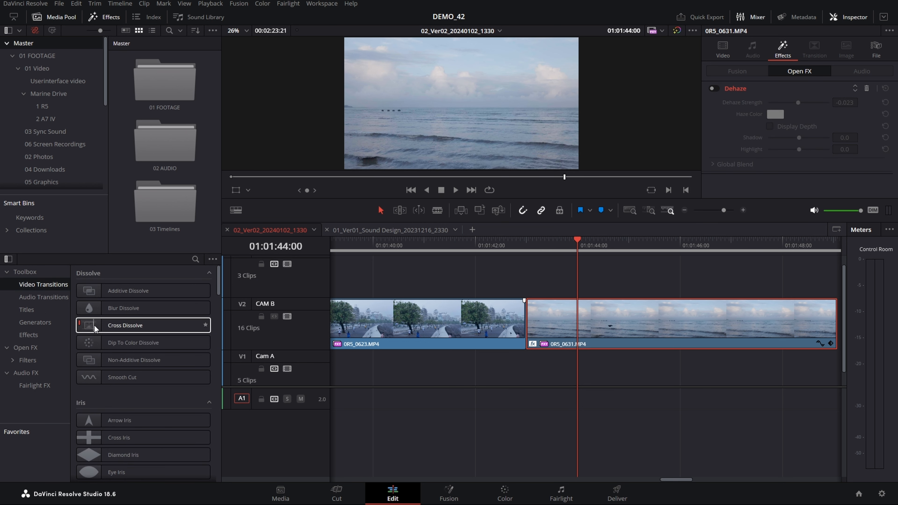
{"action": "left_click_drag", "start_coordinate": [94, 328], "coordinate": [540, 323]}
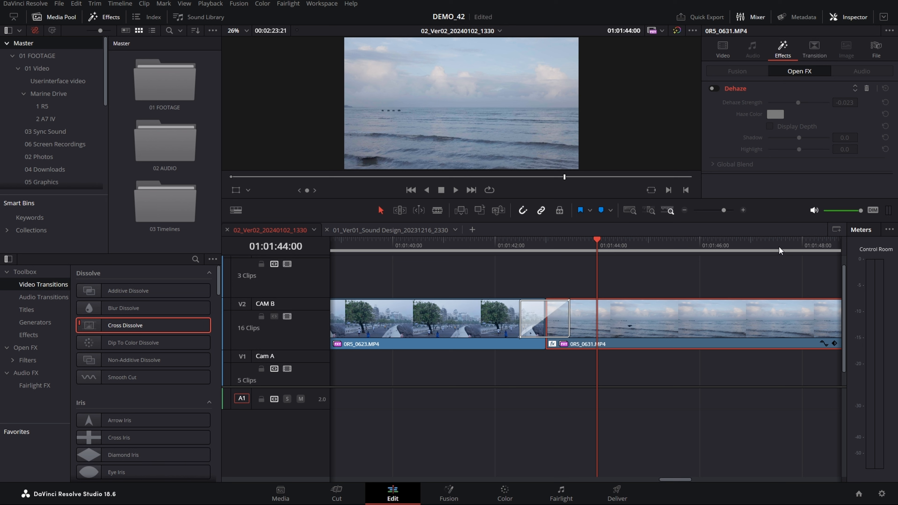
{"action": "left_click", "coordinate": [818, 52]}
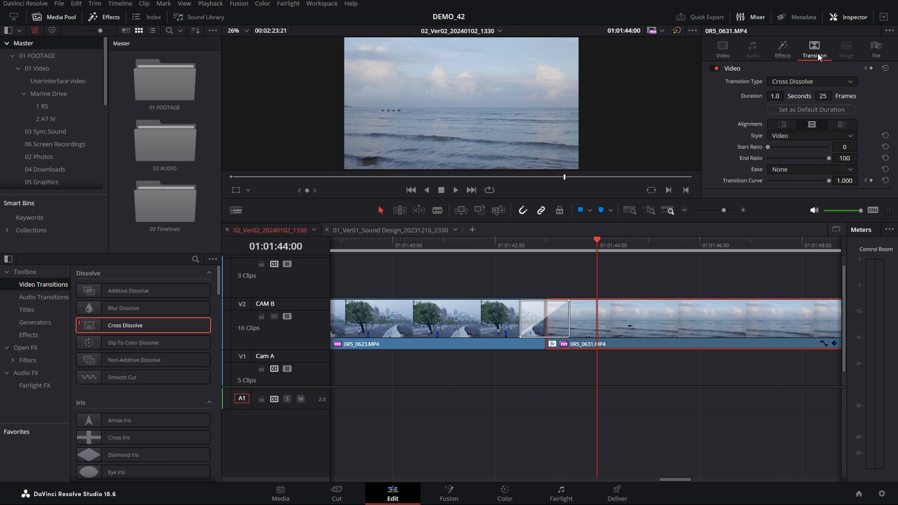
Set the Cross Dissolve's duration to 1.6 seconds (41 frames) with Ease In & Out, and play through the transition.
{"action": "left_click_drag", "start_coordinate": [779, 97], "coordinate": [779, 97]}
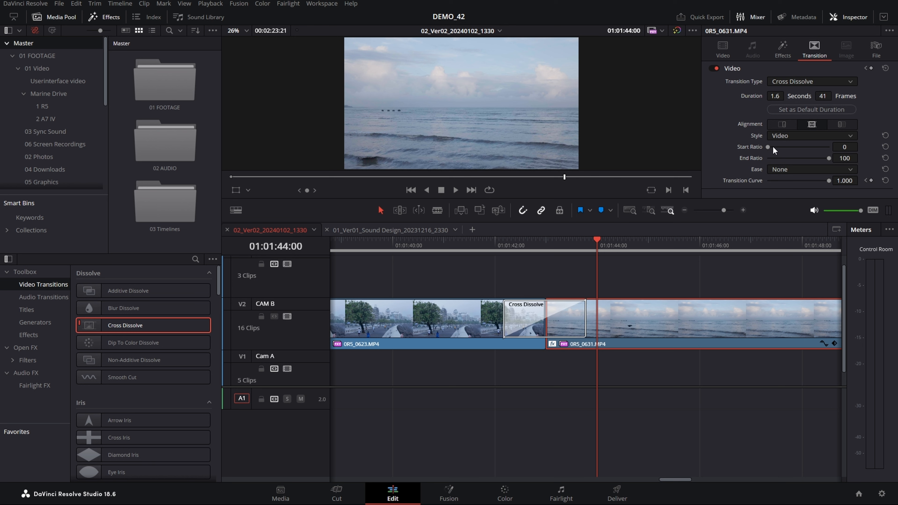
{"action": "left_click", "coordinate": [788, 169]}
{"action": "left_click", "coordinate": [790, 211]}
{"action": "left_click", "coordinate": [509, 243]}
{"action": "key", "text": "space"}
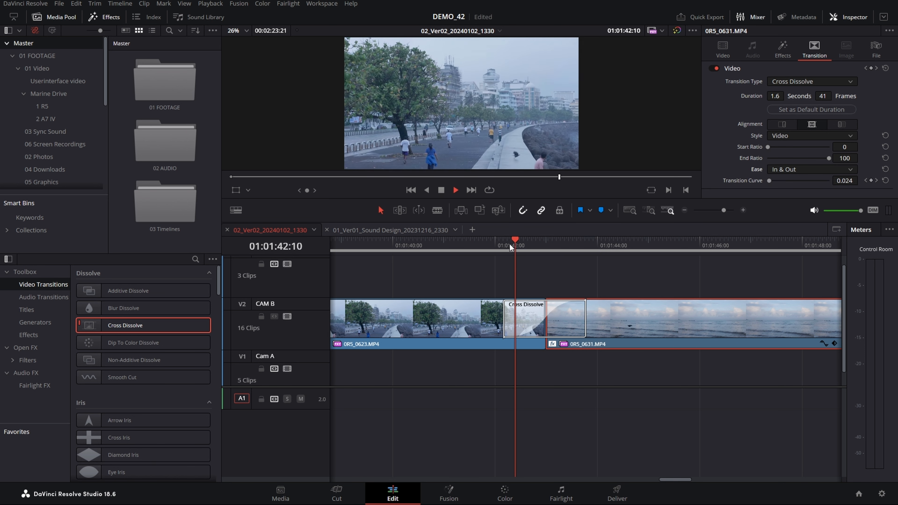
{"action": "key", "text": "space"}
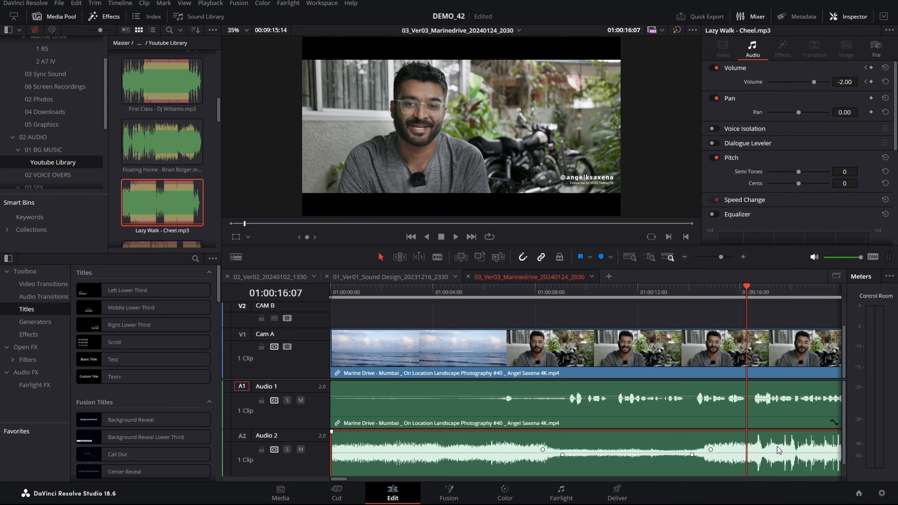
Lower the Marine Drive clip's audio volume to -8.70, reset it, and try shifting its Pan toward the left channel during playback.
{"action": "scroll", "coordinate": [735, 446], "scroll_direction": "down", "scroll_amount": 2}
{"action": "left_click", "coordinate": [536, 413]}
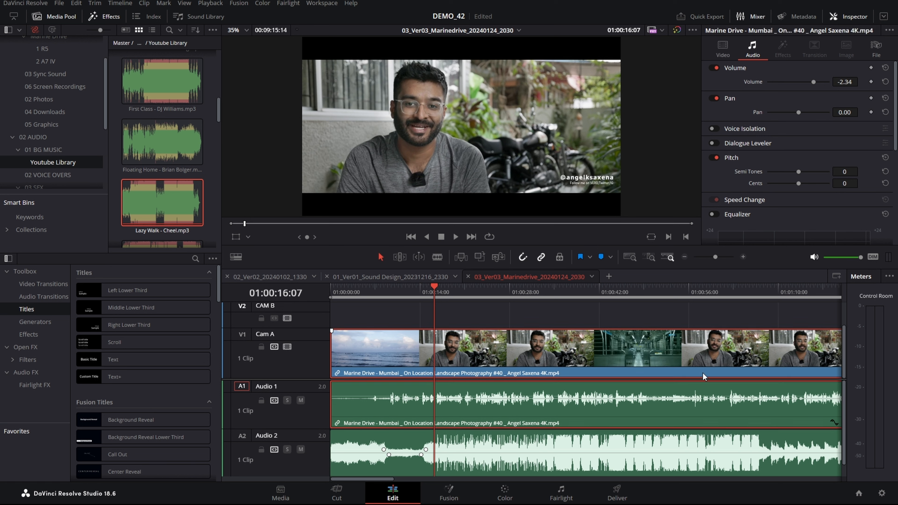
{"action": "mouse_move", "coordinate": [815, 84]}
{"action": "left_mouse_down"}
{"action": "mouse_move", "coordinate": [799, 84]}
{"action": "mouse_move", "coordinate": [816, 84]}
{"action": "mouse_move", "coordinate": [811, 87]}
{"action": "left_mouse_up"}
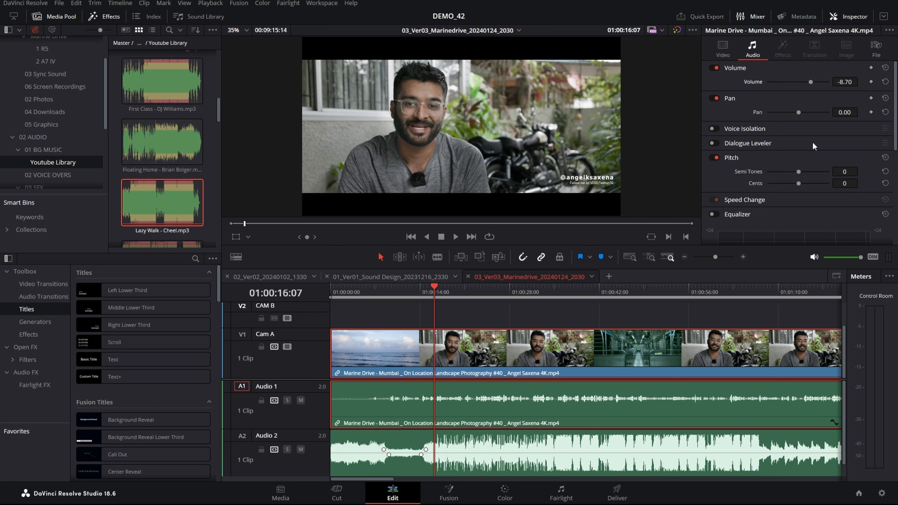
{"action": "left_click", "coordinate": [885, 81]}
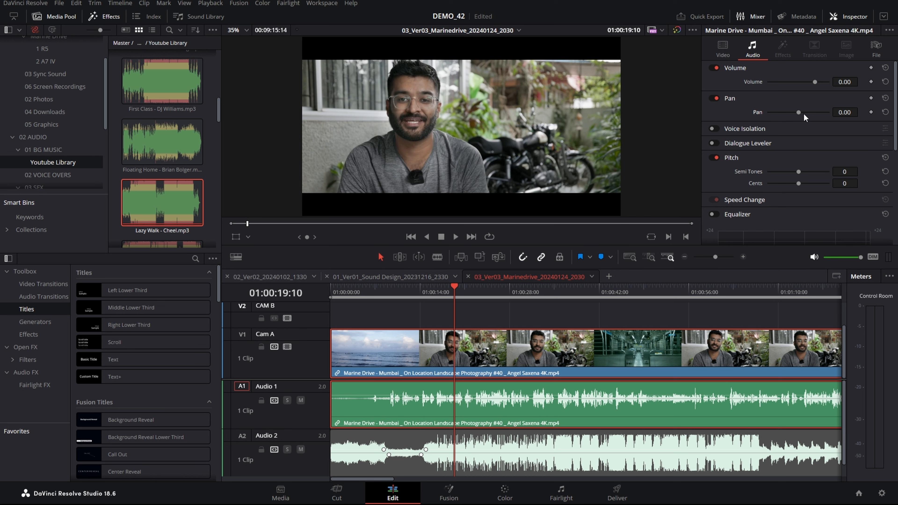
{"action": "left_click_drag", "start_coordinate": [801, 113], "coordinate": [734, 118]}
{"action": "key", "text": "space"}
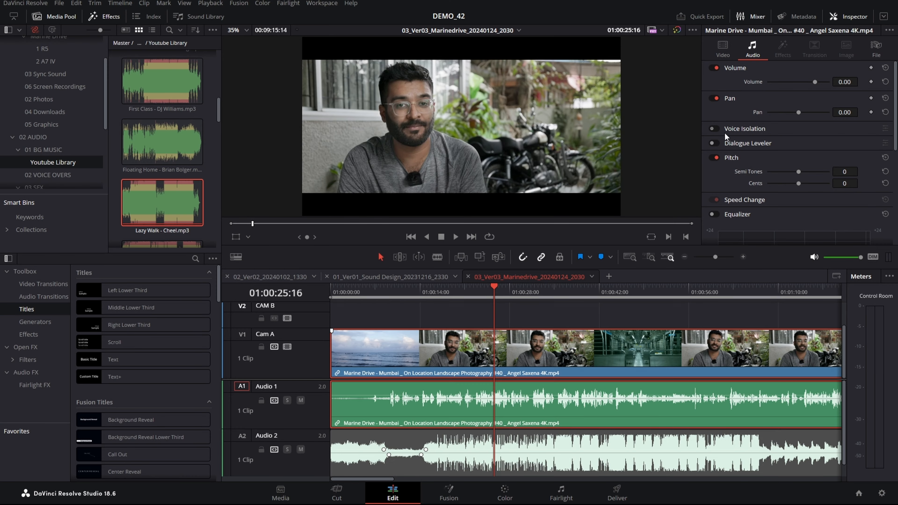
Try Voice Isolation on the Marine Drive clip with its Amount reduced to about 51, undo it, and try Dialogue Leveler.
{"action": "left_click", "coordinate": [716, 128]}
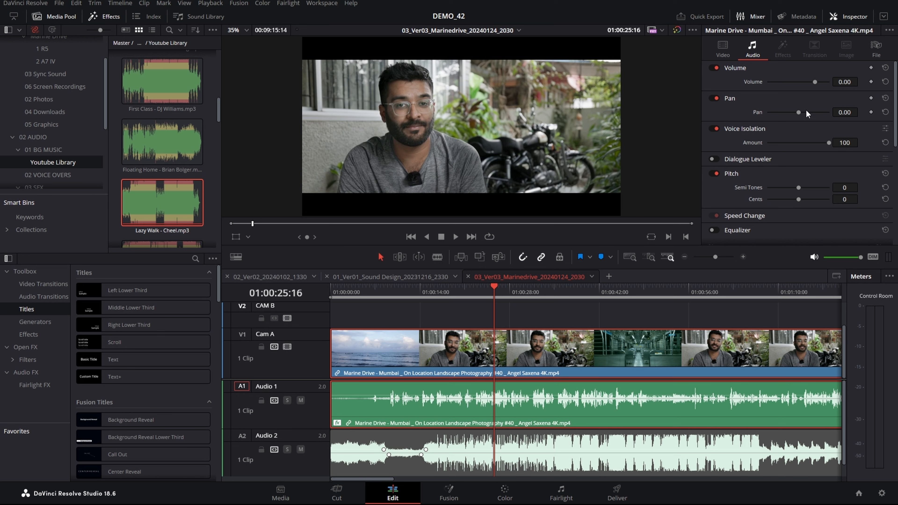
{"action": "left_click", "coordinate": [885, 128]}
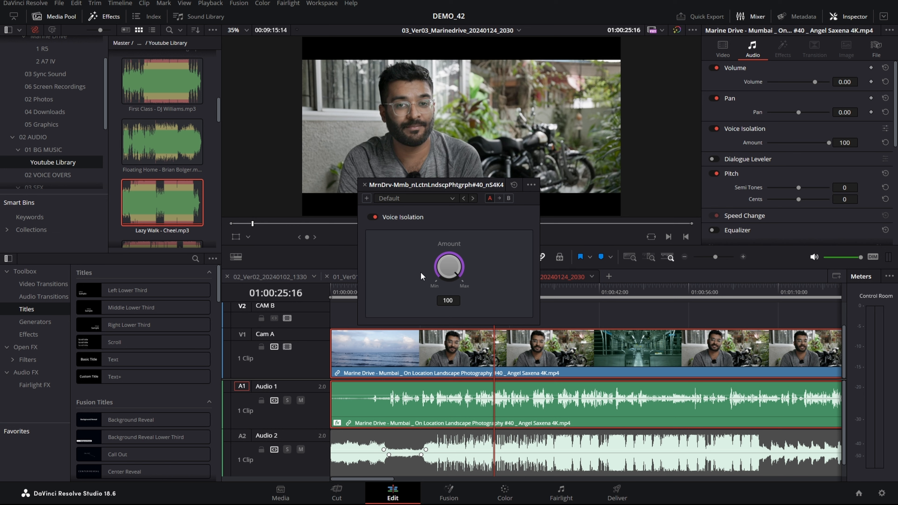
{"action": "left_click", "coordinate": [365, 184]}
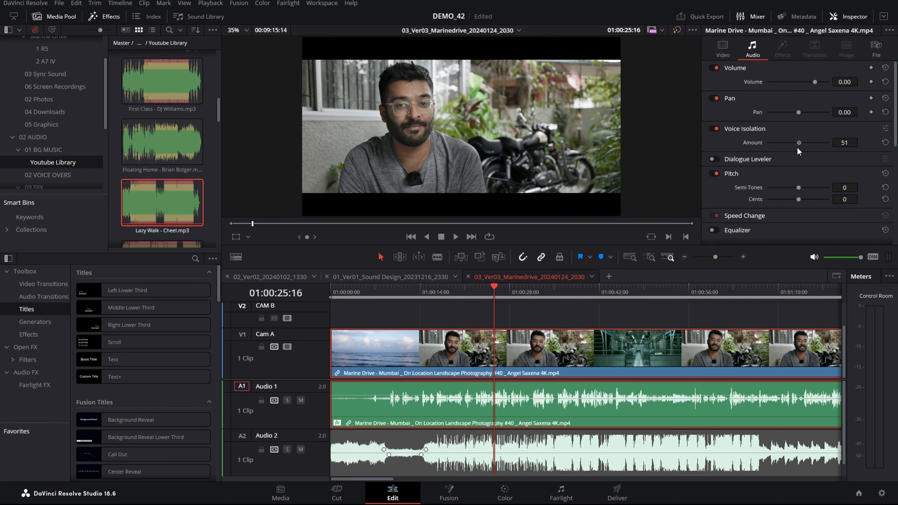
{"action": "left_click_drag", "start_coordinate": [797, 147], "coordinate": [789, 151]}
{"action": "key", "text": "ctrl+z"}
{"action": "left_click", "coordinate": [714, 144]}
Shift the Marine Drive clip's pitch to -9 semitones and subsequently to 7 semitones, and play the result.
{"action": "scroll", "coordinate": [746, 146], "scroll_direction": "down", "scroll_amount": 4}
{"action": "scroll", "coordinate": [746, 146], "scroll_direction": "up", "scroll_amount": 2}
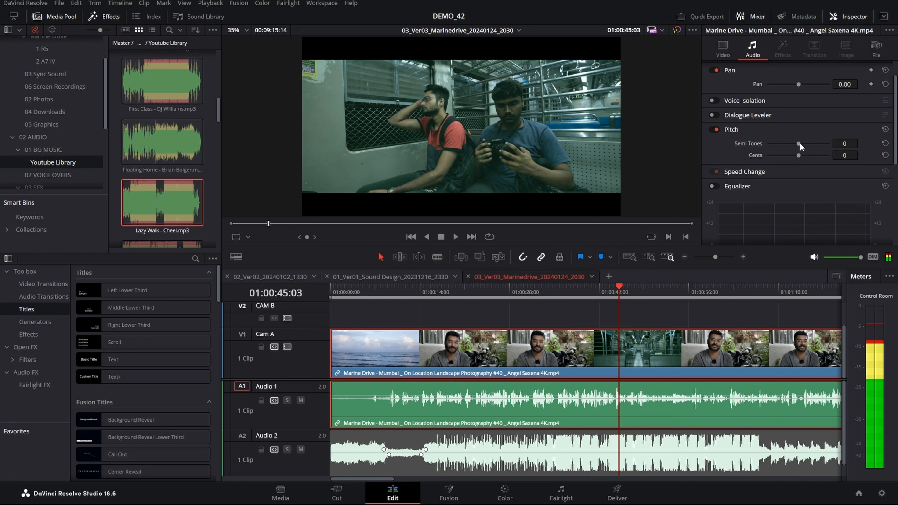
{"action": "left_click_drag", "start_coordinate": [800, 147], "coordinate": [786, 145]}
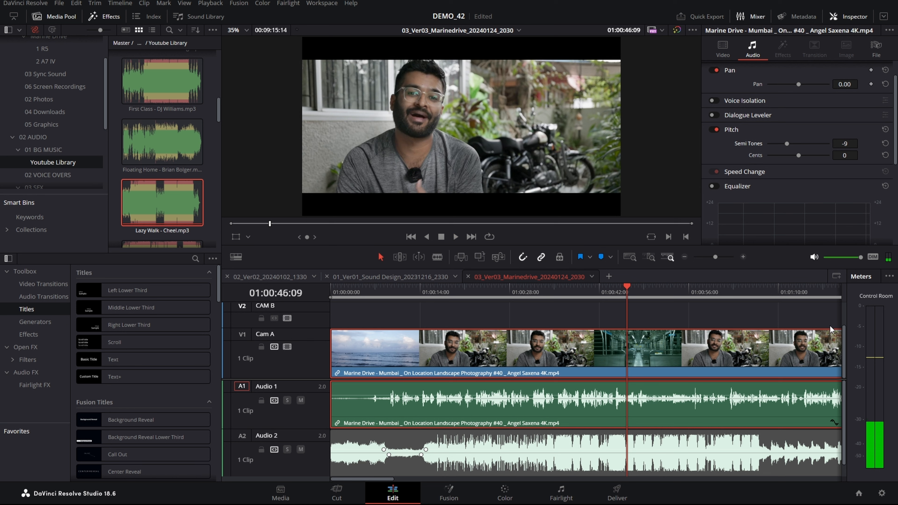
{"action": "key", "text": "ctrl+s"}
{"action": "left_click_drag", "start_coordinate": [786, 144], "coordinate": [806, 143]}
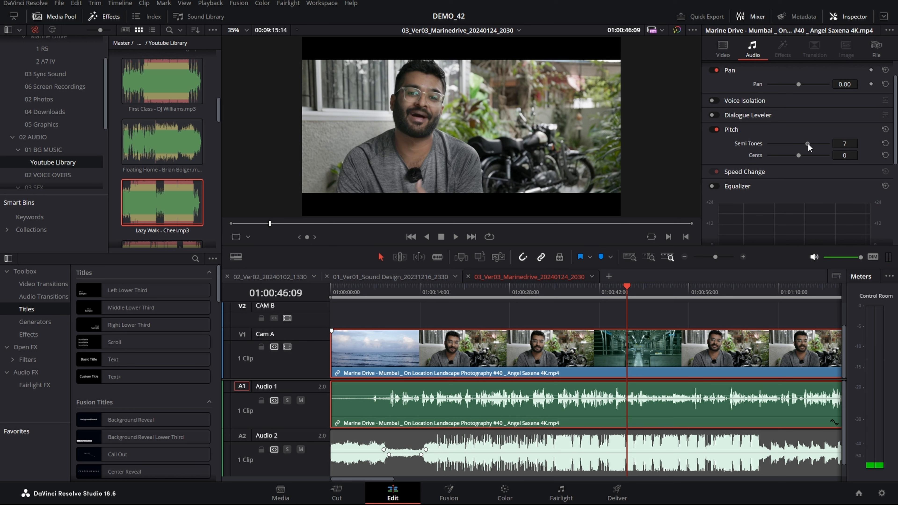
{"action": "key", "text": "space"}
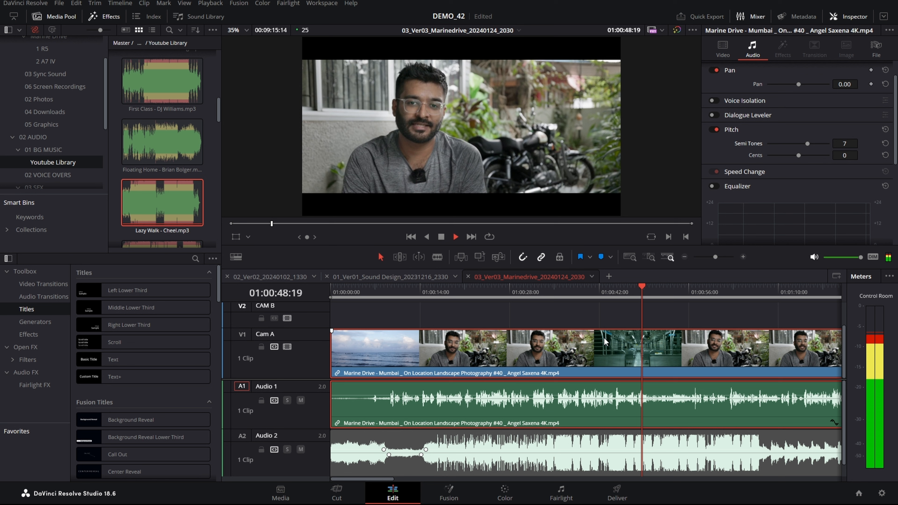
{"action": "key", "text": "space"}
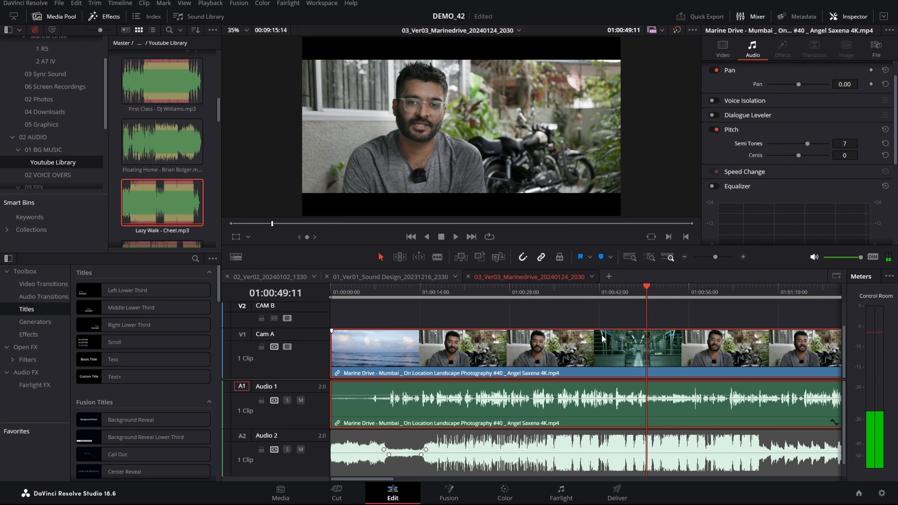
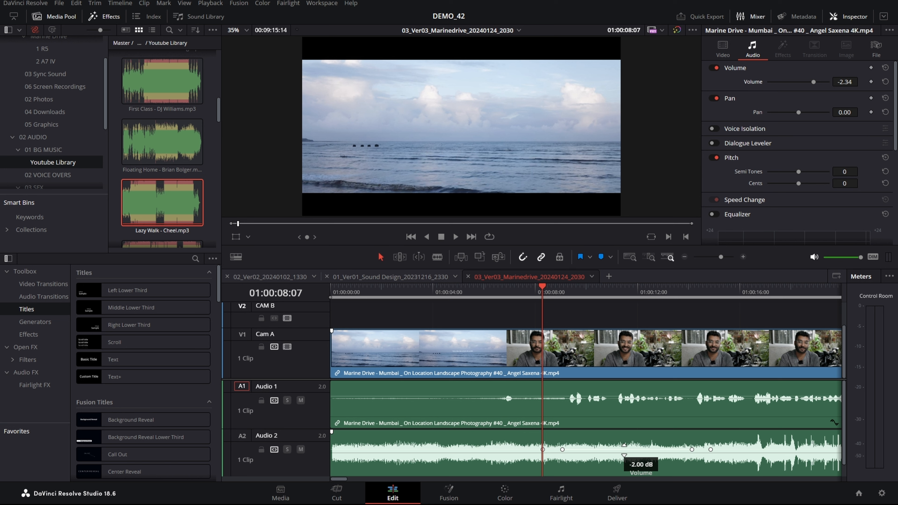
Lower the Audio 2 music between its two inner volume keyframes to about -10.33 dB, and play through the dip.
{"action": "left_click_drag", "start_coordinate": [623, 449], "coordinate": [628, 454]}
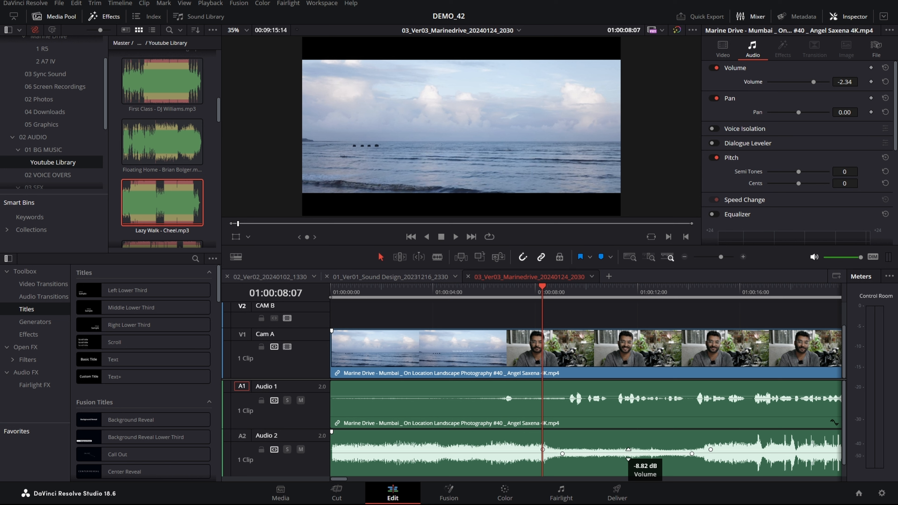
{"action": "left_click_drag", "start_coordinate": [628, 454], "coordinate": [628, 454]}
{"action": "left_click_drag", "start_coordinate": [628, 454], "coordinate": [628, 455]}
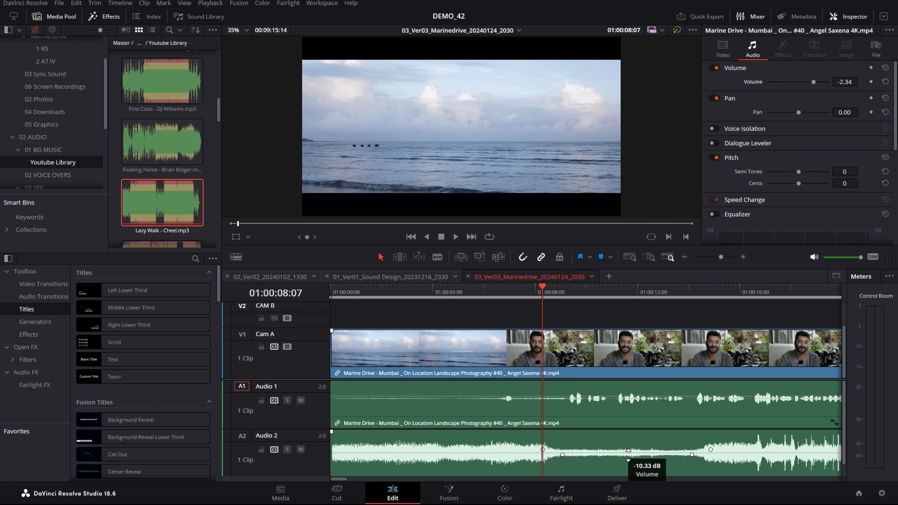
{"action": "left_click_drag", "start_coordinate": [628, 455], "coordinate": [628, 451]}
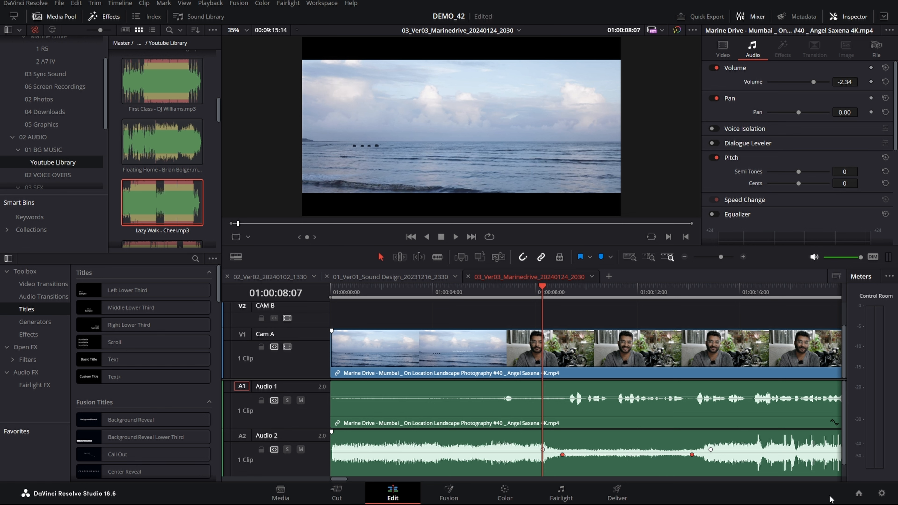
{"action": "left_click_drag", "start_coordinate": [542, 299], "coordinate": [479, 301]}
{"action": "key", "text": "space"}
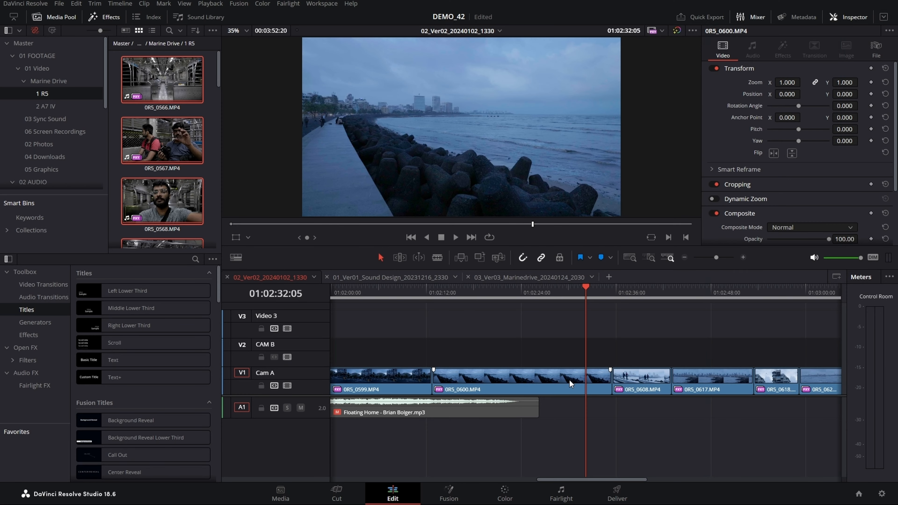
Enlarge the Cam A track, add a fade-out and a fade-in to the 0R5_0600.MP4 clip, and play its fade-out.
{"action": "left_click_drag", "start_coordinate": [324, 369], "coordinate": [322, 346]}
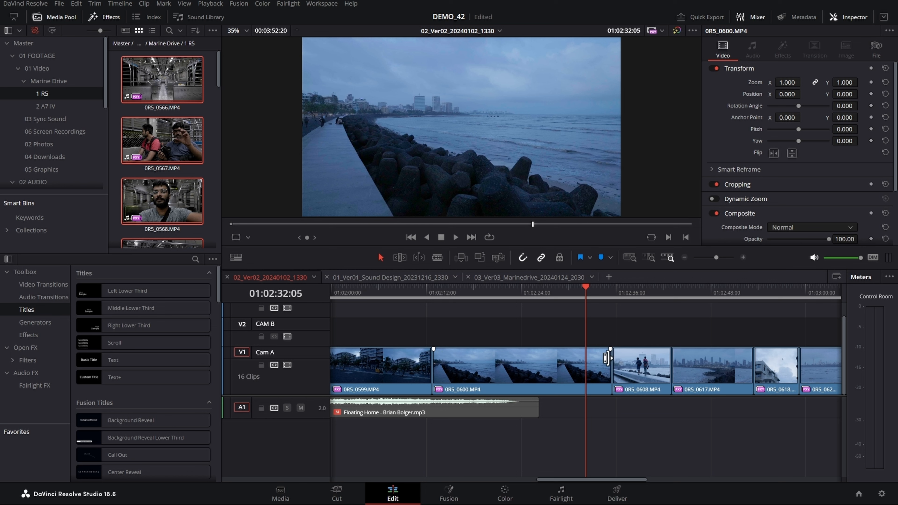
{"action": "left_click_drag", "start_coordinate": [610, 349], "coordinate": [583, 350]}
{"action": "left_click_drag", "start_coordinate": [433, 349], "coordinate": [462, 349]}
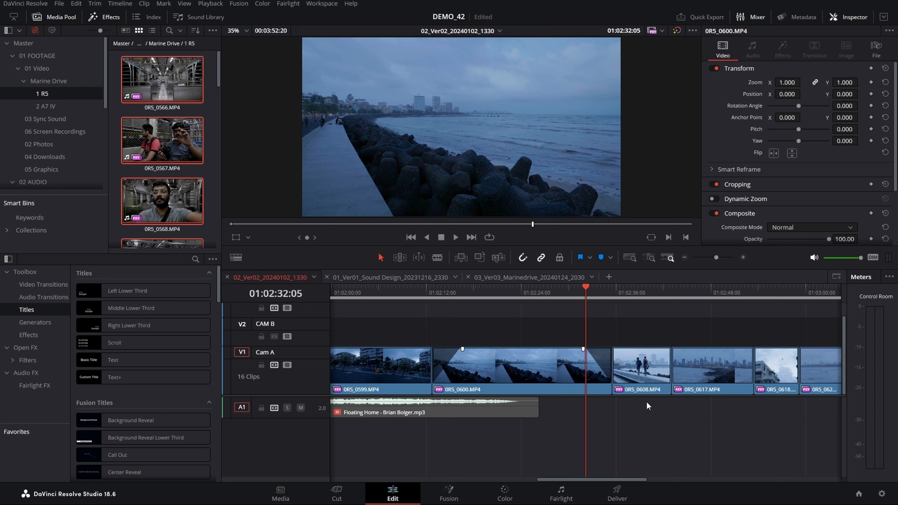
{"action": "left_click", "coordinate": [529, 293]}
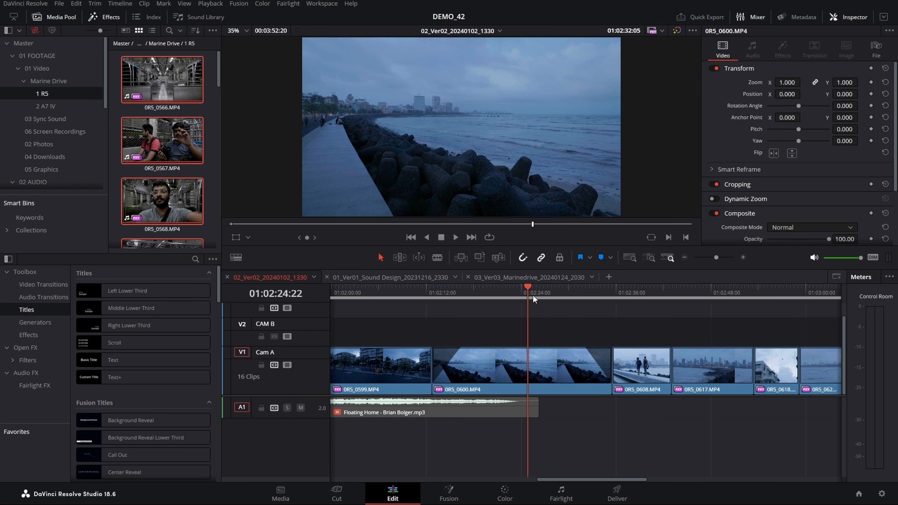
{"action": "left_click", "coordinate": [551, 295]}
{"action": "key", "text": "space"}
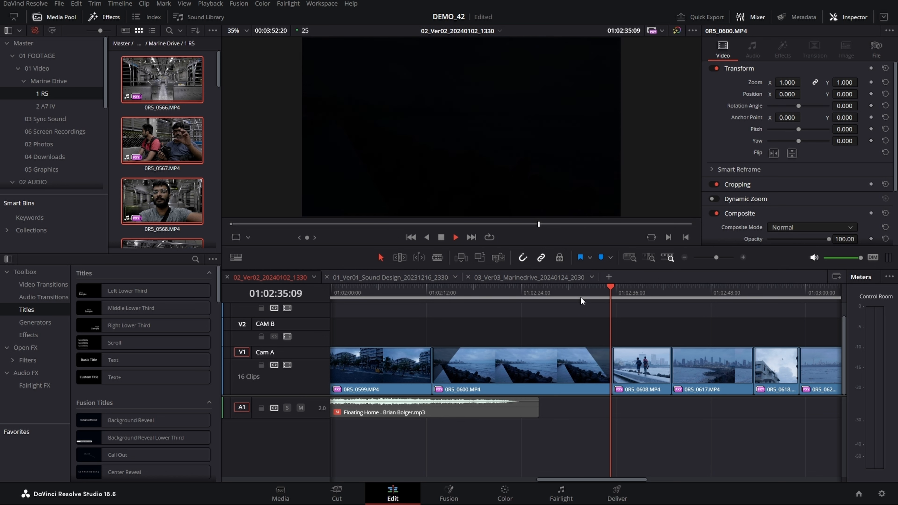
{"action": "key", "text": "space"}
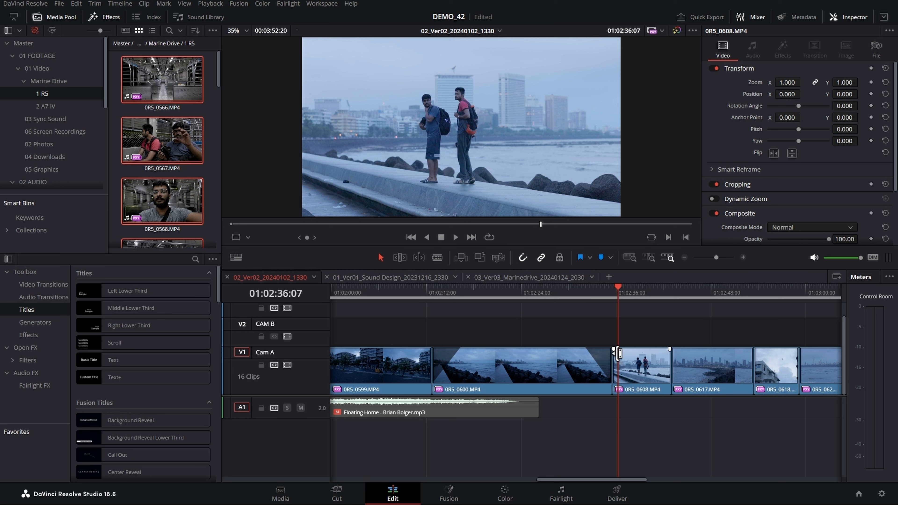
Add a short fade-in to the start of the 0R5_0608.MP4 clip and play across the cut from 0R5_0600.MP4.
{"action": "left_click_drag", "start_coordinate": [615, 349], "coordinate": [627, 349]}
{"action": "left_click", "coordinate": [578, 291]}
{"action": "key", "text": "space"}
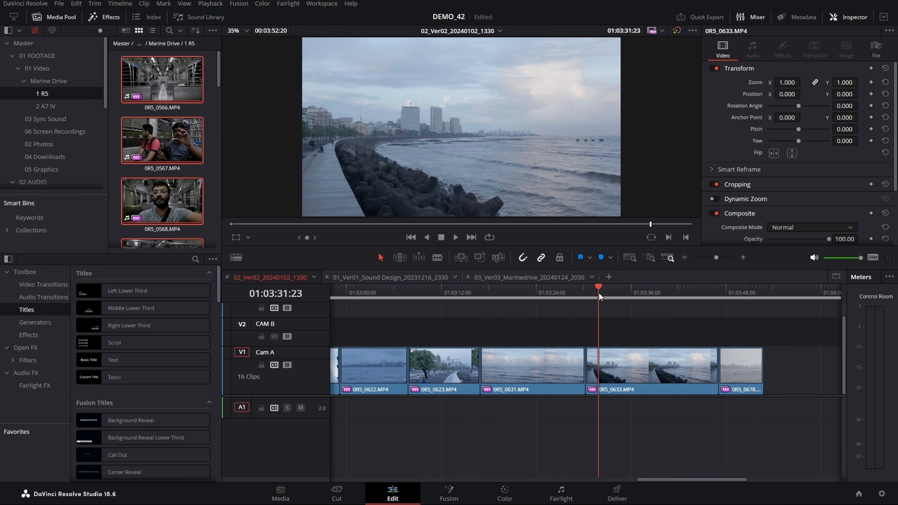
Scrub to the end of the 0R5_0631.MP4 clip and show the video transitions in the effects library.
{"action": "left_click_drag", "start_coordinate": [599, 293], "coordinate": [572, 298]}
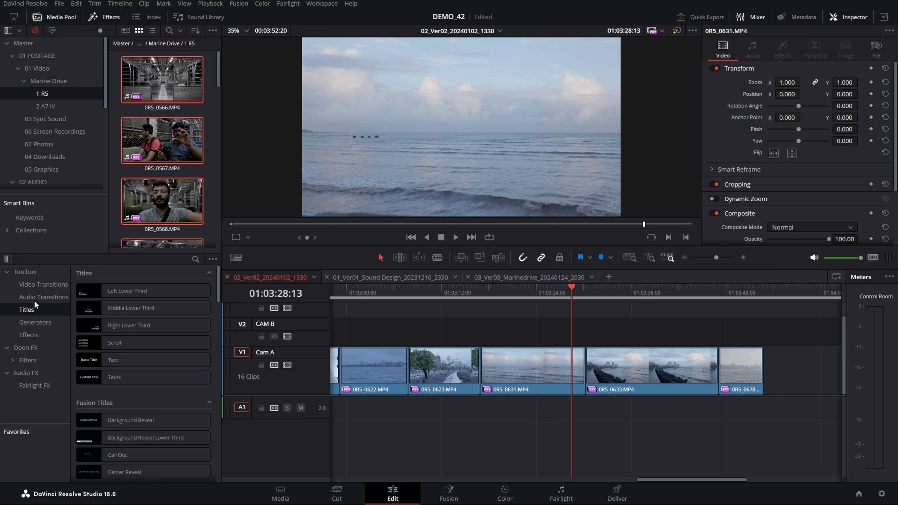
{"action": "left_click", "coordinate": [104, 19]}
{"action": "left_click", "coordinate": [104, 19]}
{"action": "left_click", "coordinate": [41, 286]}
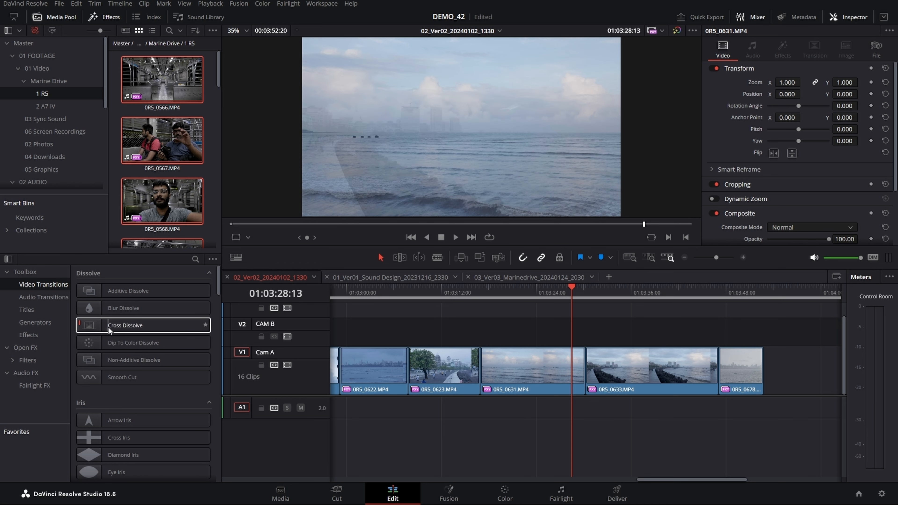
Trim the adjoining ends of the 0R5_0631.MP4 and 0R5_0633.MP4 clips and add a Cross Dissolve between them.
{"action": "left_click_drag", "start_coordinate": [108, 326], "coordinate": [131, 303]}
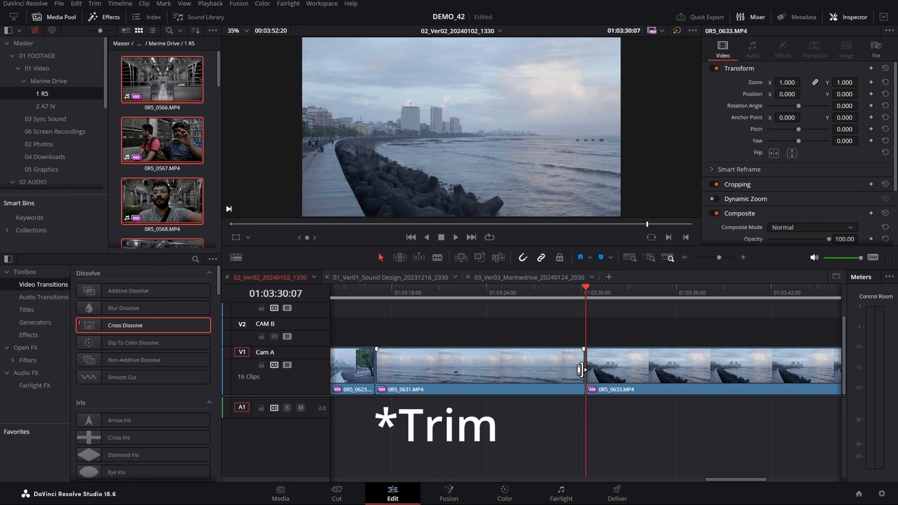
{"action": "left_click_drag", "start_coordinate": [580, 369], "coordinate": [605, 371]}
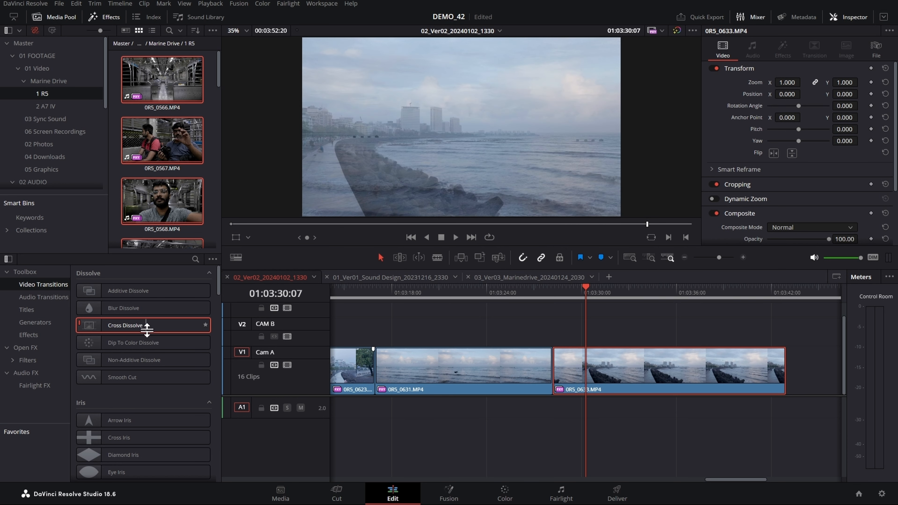
{"action": "left_click_drag", "start_coordinate": [146, 329], "coordinate": [568, 367]}
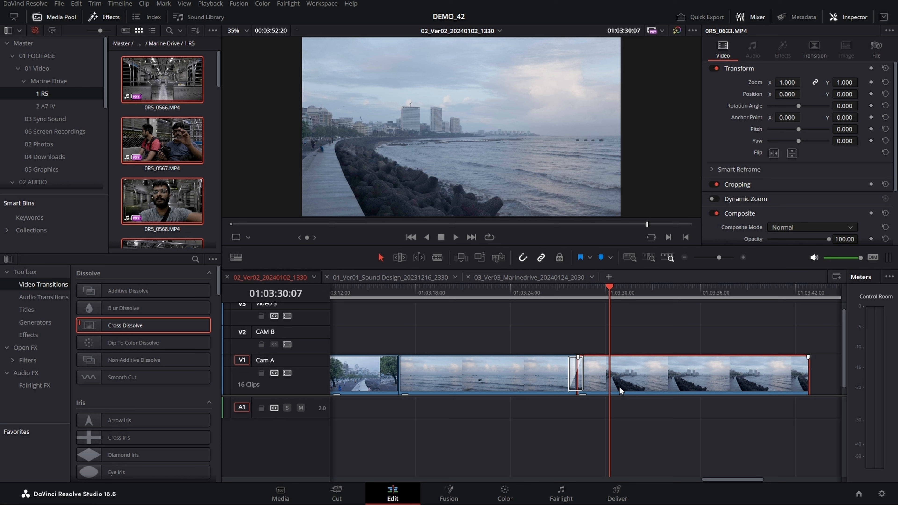
Lengthen the Cross Dissolve between 0R5_0631.MP4 and 0R5_0633.MP4 to about 4.2 seconds (105 frames) by extending its edge on the timeline.
{"action": "left_click", "coordinate": [576, 294]}
{"action": "scroll", "coordinate": [575, 294], "scroll_direction": "up", "scroll_amount": 3}
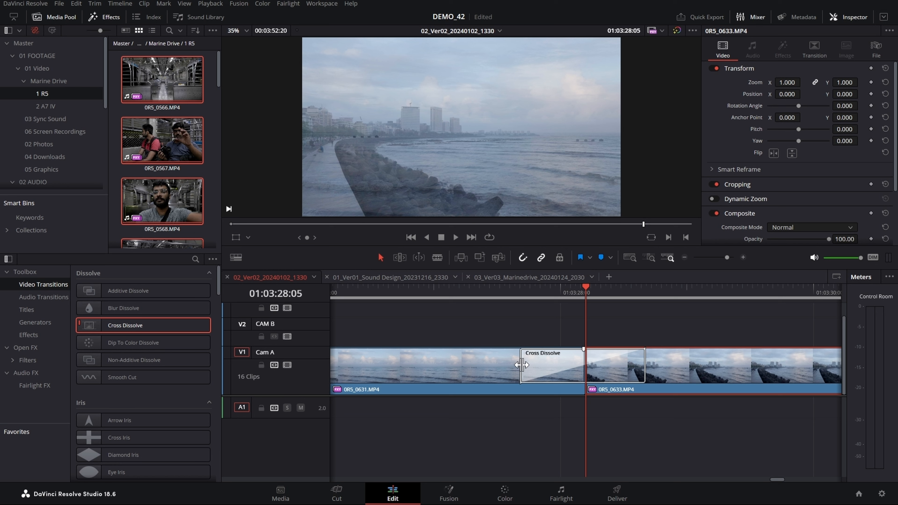
{"action": "left_click_drag", "start_coordinate": [522, 364], "coordinate": [479, 363]}
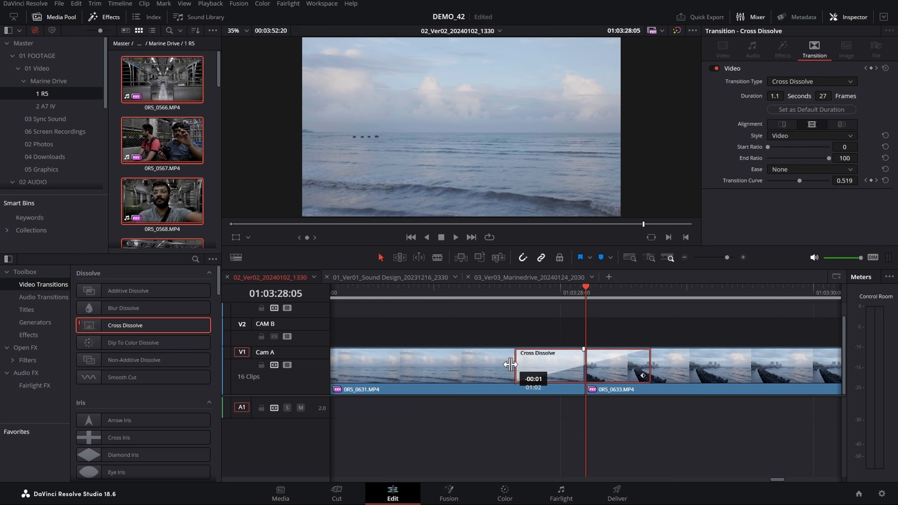
{"action": "scroll", "coordinate": [502, 370], "scroll_direction": "down", "scroll_amount": 2}
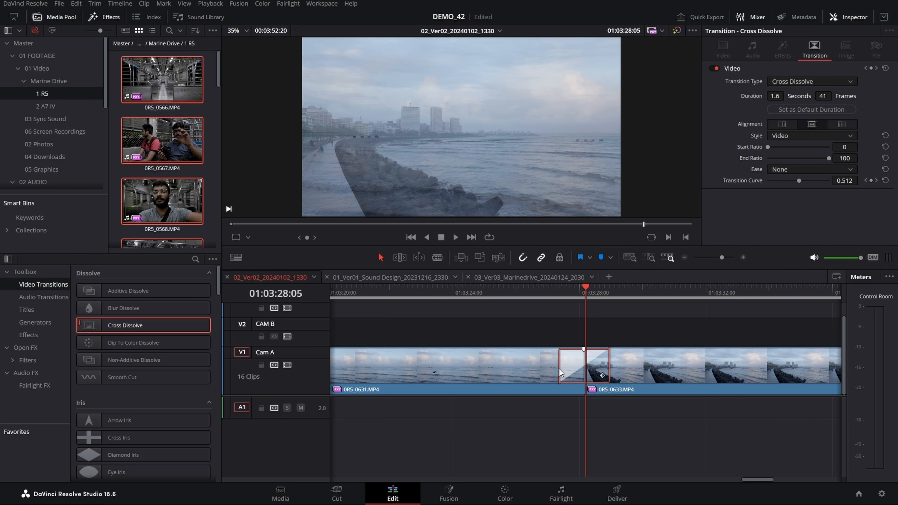
{"action": "left_click_drag", "start_coordinate": [559, 369], "coordinate": [488, 359]}
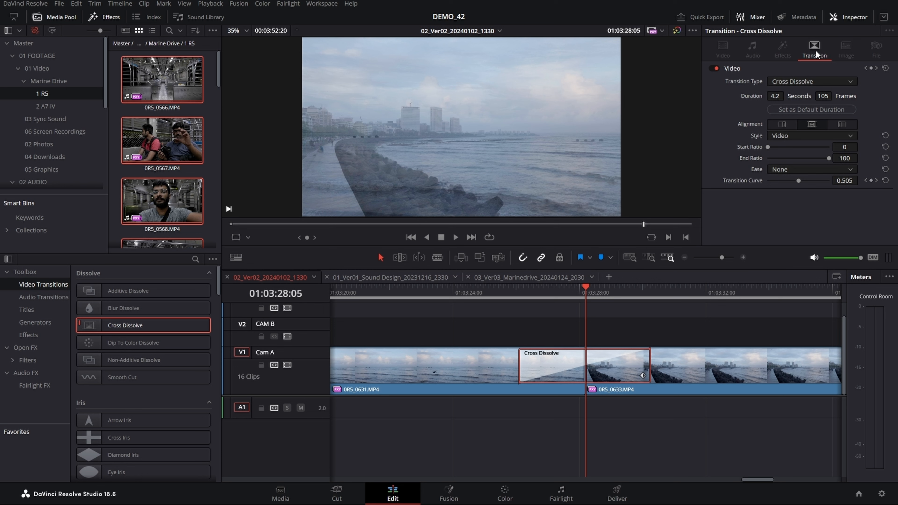
Shorten the Cross Dissolve between 0R5_0631.MP4 and 0R5_0633.MP4 to 104 frames and play across the transition.
{"action": "left_click_drag", "start_coordinate": [776, 95], "coordinate": [756, 96]}
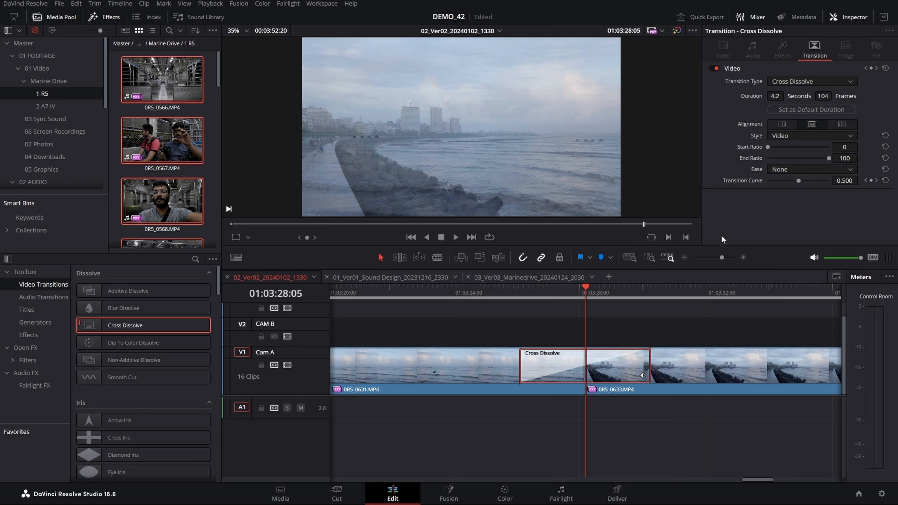
{"action": "key", "text": "ctrl+s"}
{"action": "left_click", "coordinate": [504, 294]}
{"action": "left_click", "coordinate": [462, 301]}
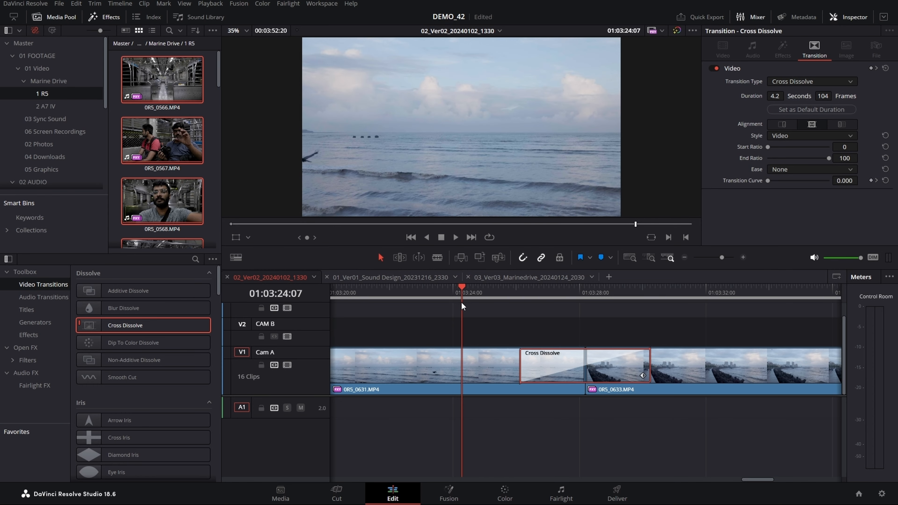
{"action": "key", "text": "p"}
{"action": "key", "text": "space"}
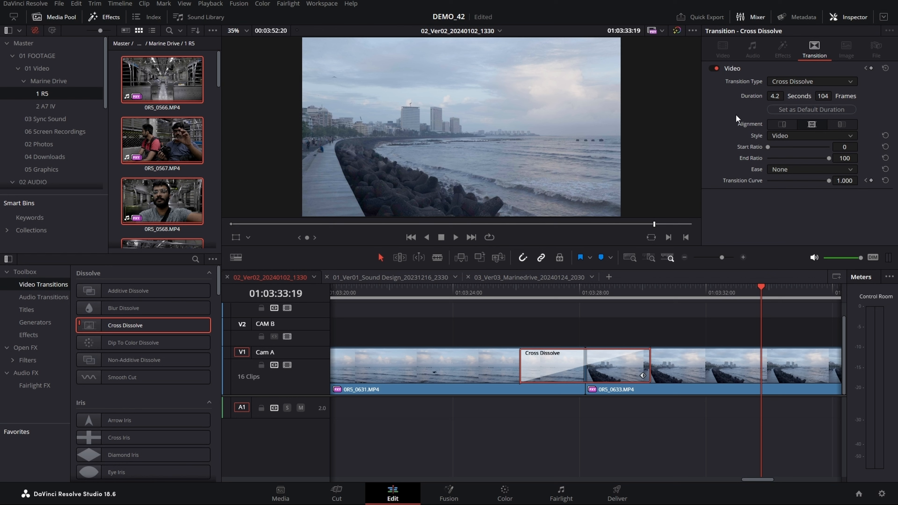
Align the Cross Dissolve so it starts at the cut between 0R5_0631.MP4 and 0R5_0633.MP4, and play across it.
{"action": "left_click", "coordinate": [785, 124]}
{"action": "left_click", "coordinate": [841, 124]}
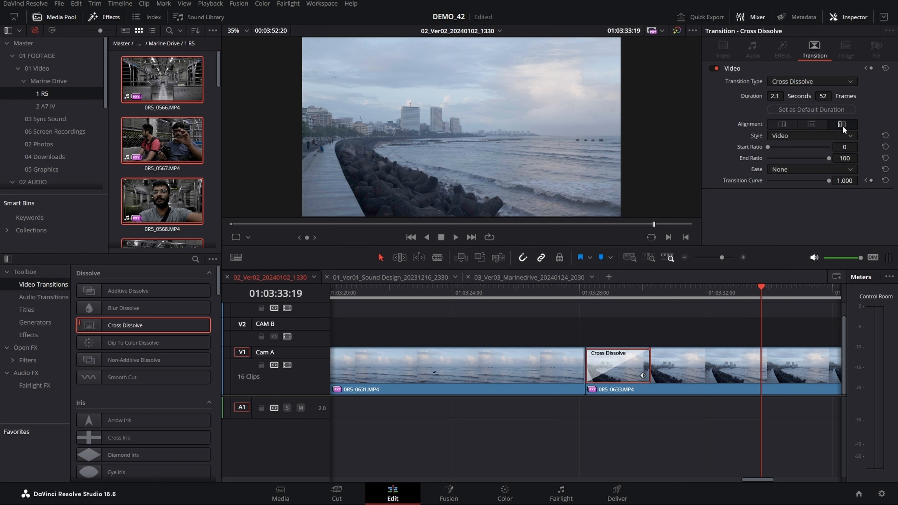
{"action": "left_click", "coordinate": [520, 294]}
{"action": "key", "text": "space"}
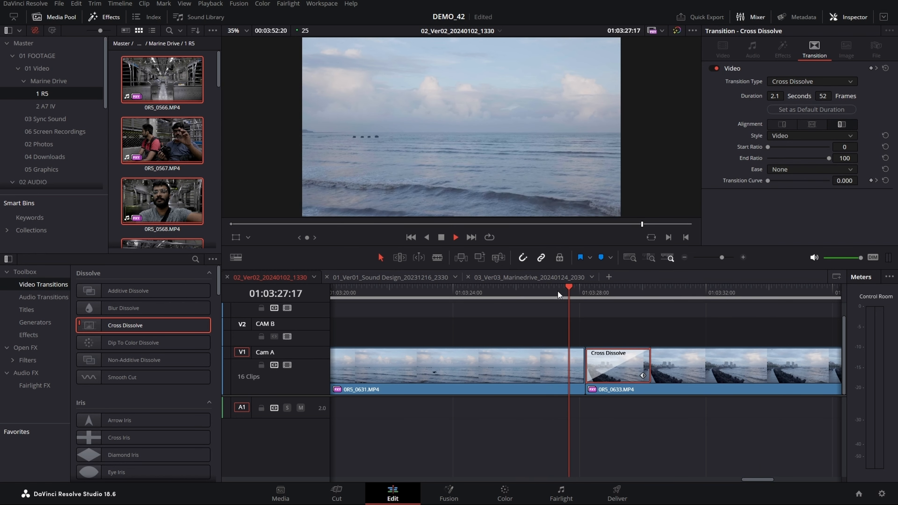
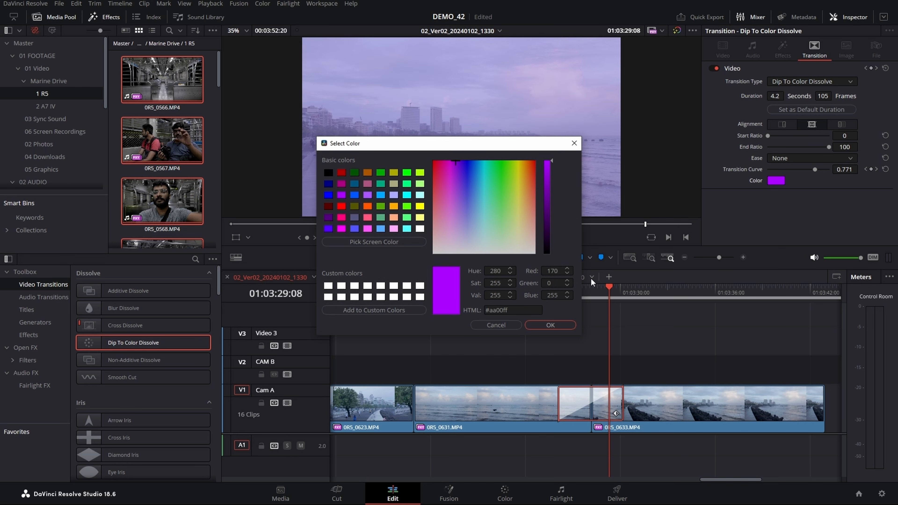
Apply purple (#aa00ff) as the Dip To Color Dissolve color and play the transition.
{"action": "left_click", "coordinate": [564, 325]}
{"action": "left_click", "coordinate": [543, 290]}
{"action": "key", "text": "space"}
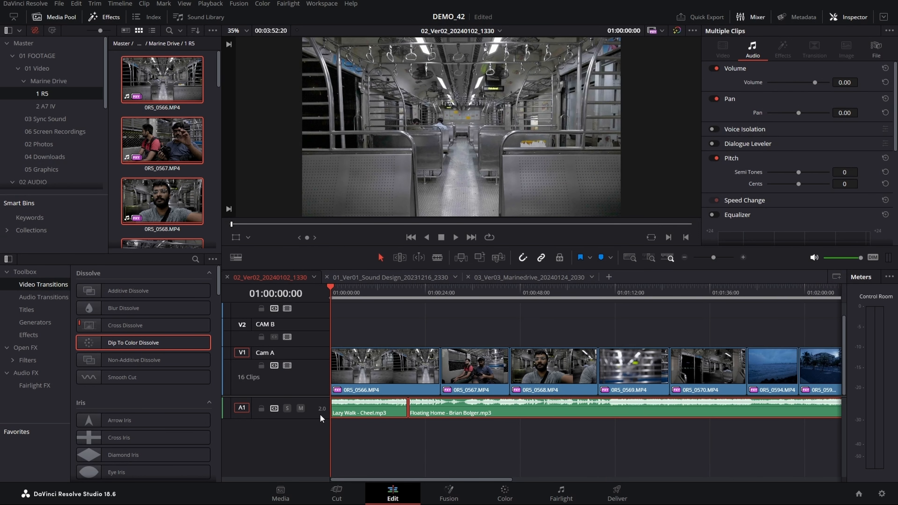
Make the Audio 1 track taller and lower the volume of both music clips to -9.69.
{"action": "left_click_drag", "start_coordinate": [315, 418], "coordinate": [323, 446]}
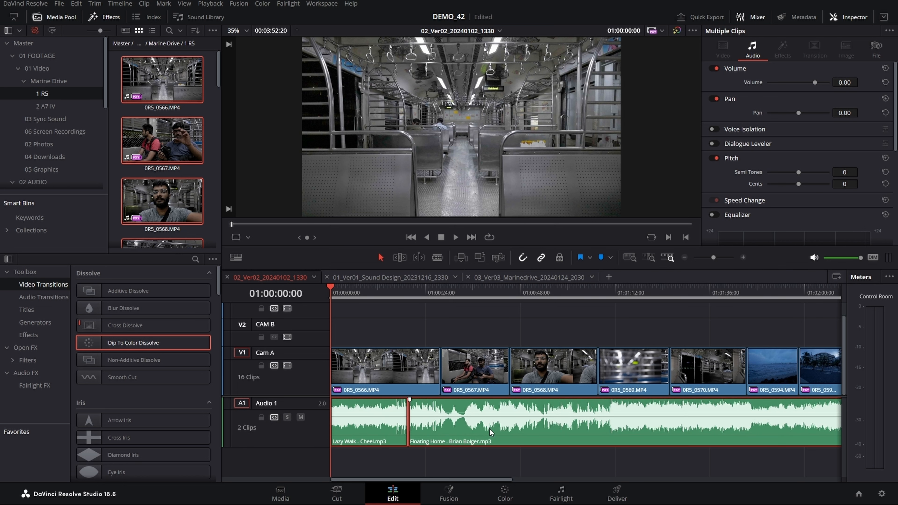
{"action": "left_click_drag", "start_coordinate": [815, 82], "coordinate": [810, 88]}
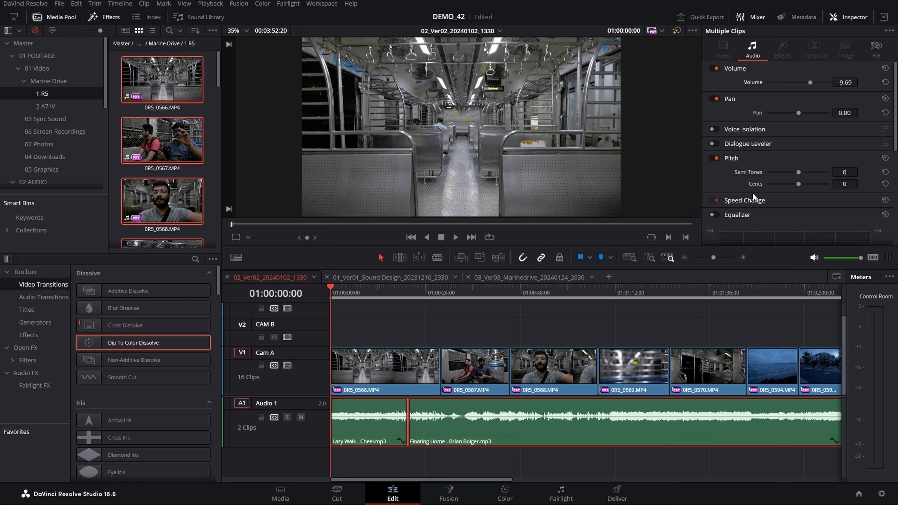
{"action": "key", "text": "ctrl+equal"}
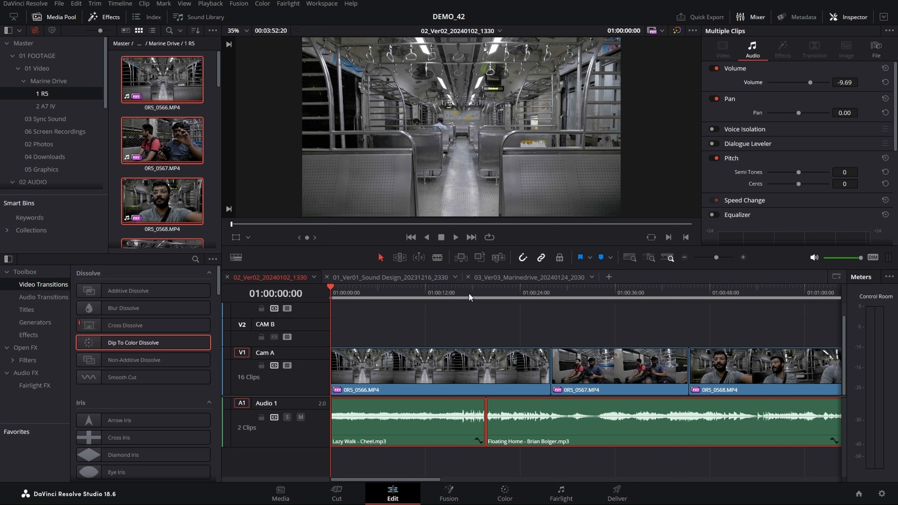
Scrub to the end of the Lazy Walk music clip and play across its cut to Floating Home.
{"action": "left_click_drag", "start_coordinate": [471, 297], "coordinate": [476, 297]}
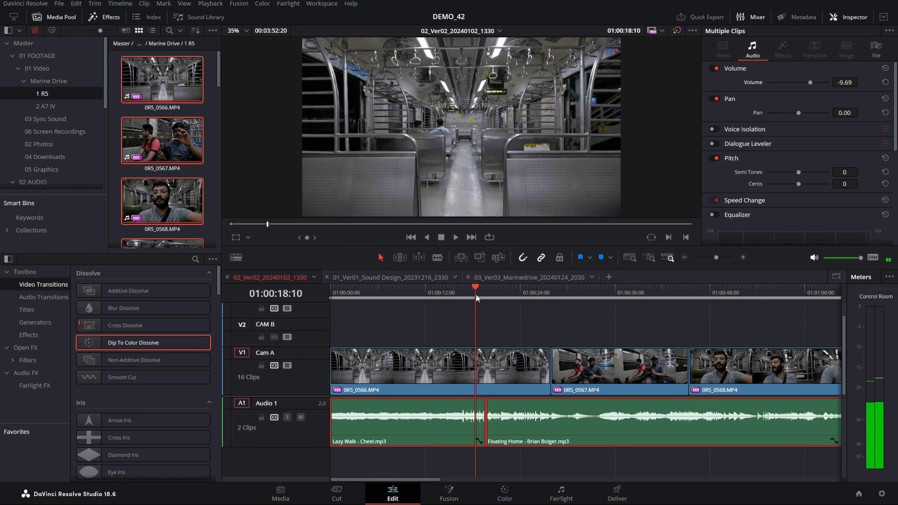
{"action": "key", "text": "ctrl+equal"}
{"action": "key", "text": "ctrl+equal"}
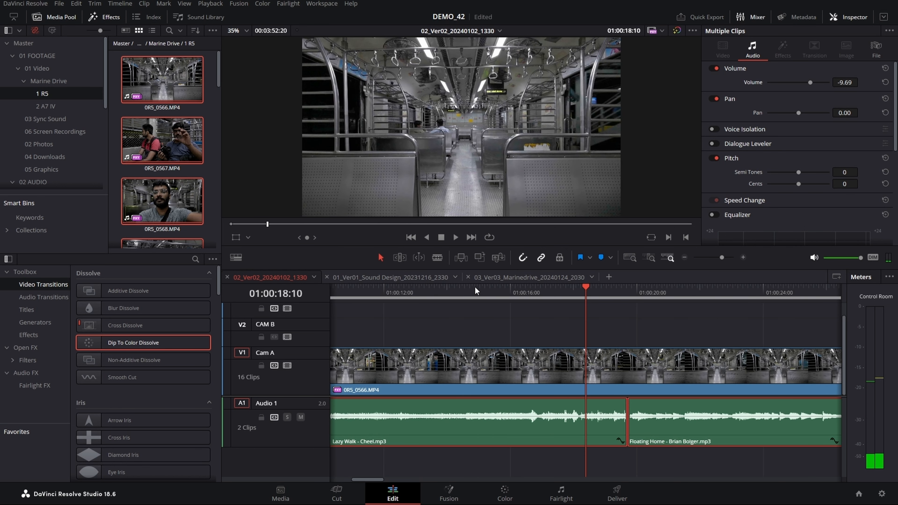
{"action": "key", "text": "space"}
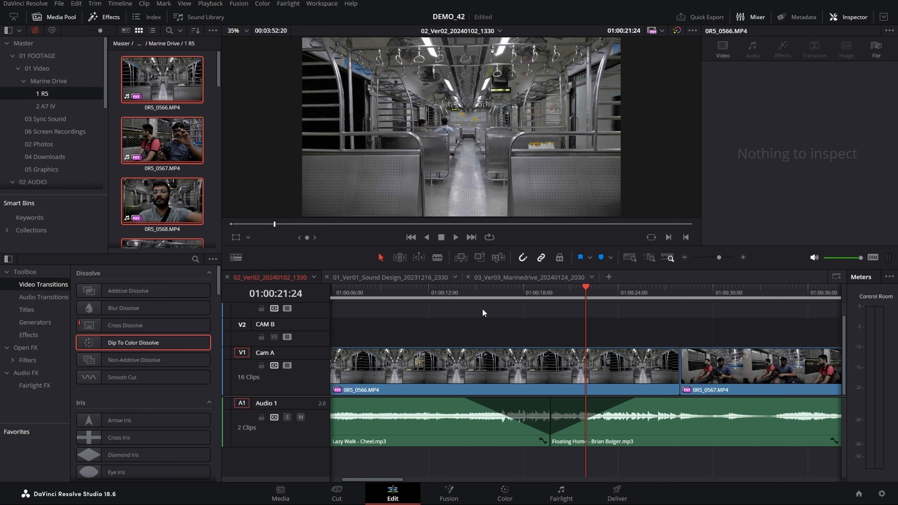
Scrub and play across the fade-out of Lazy Walk and the fade-in of Floating Home to hear the change.
{"action": "left_click", "coordinate": [412, 294]}
{"action": "left_click_drag", "start_coordinate": [413, 294], "coordinate": [433, 308]}
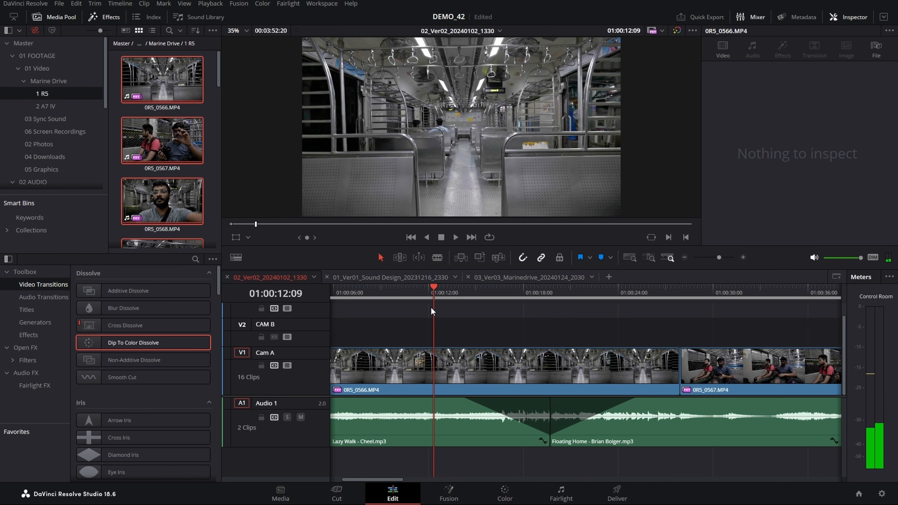
{"action": "left_click", "coordinate": [551, 294]}
{"action": "left_click_drag", "start_coordinate": [555, 293], "coordinate": [618, 298]}
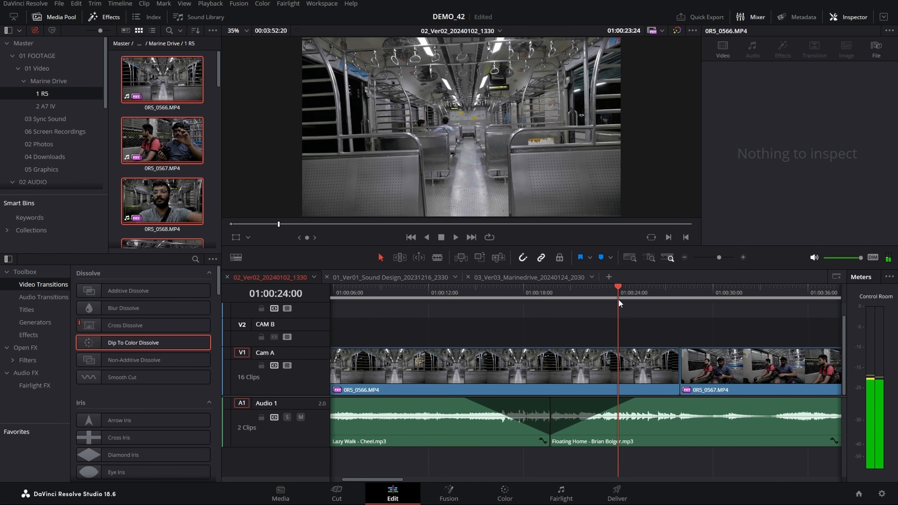
{"action": "left_click", "coordinate": [452, 293]}
{"action": "key", "text": "space"}
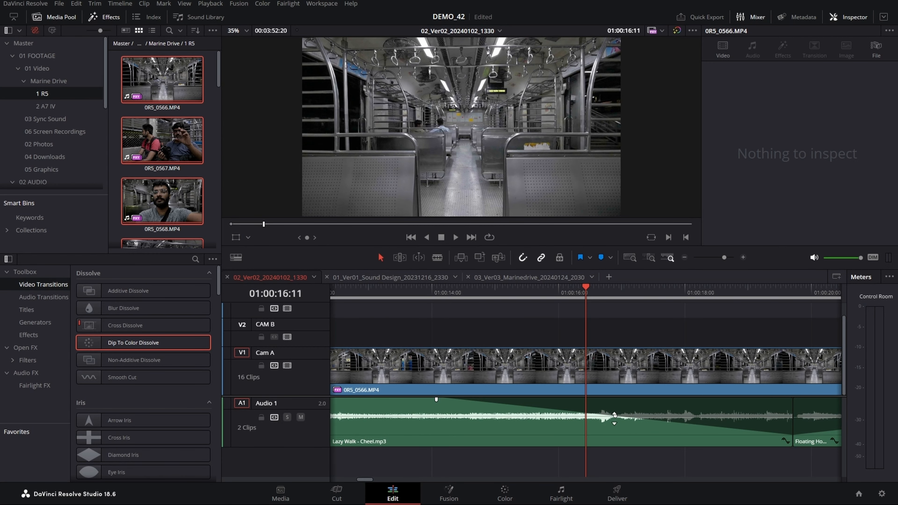
Bend the fade-out of Lazy Walk and the fade-in of Floating Home downward into curves and play across them.
{"action": "left_click_drag", "start_coordinate": [615, 416], "coordinate": [613, 426]}
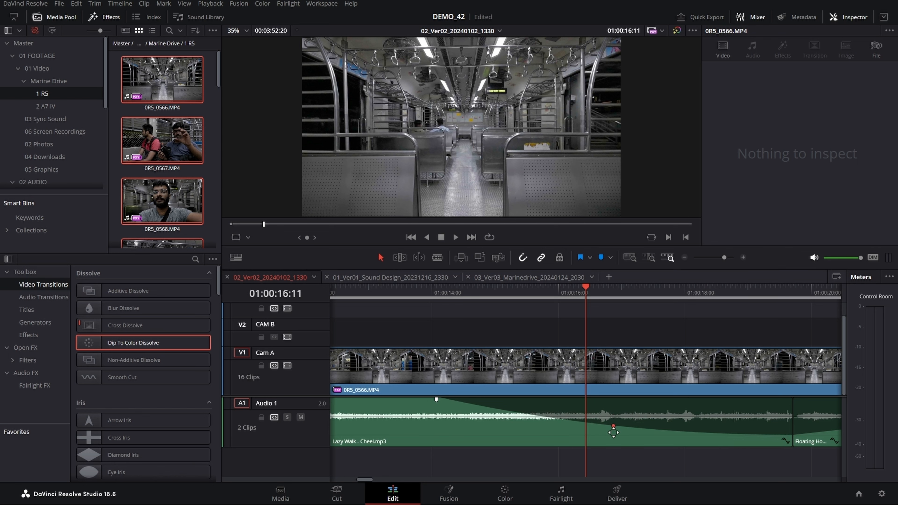
{"action": "scroll", "coordinate": [614, 431], "scroll_direction": "down", "scroll_amount": 5}
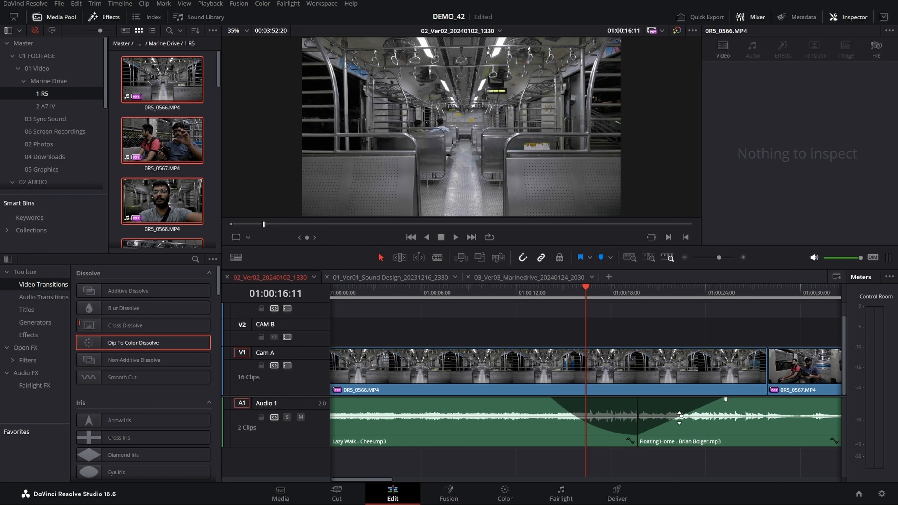
{"action": "left_click_drag", "start_coordinate": [681, 418], "coordinate": [691, 435]}
{"action": "left_click_drag", "start_coordinate": [584, 294], "coordinate": [515, 295]}
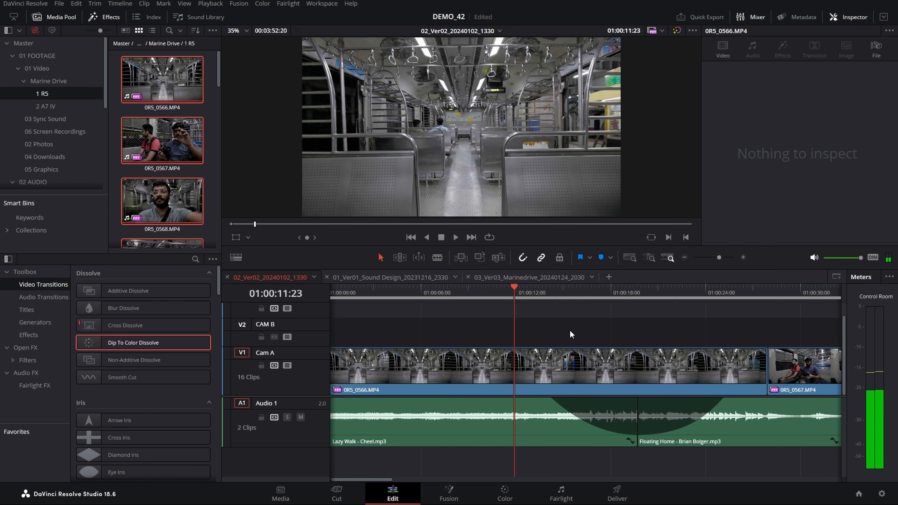
{"action": "key", "text": "space"}
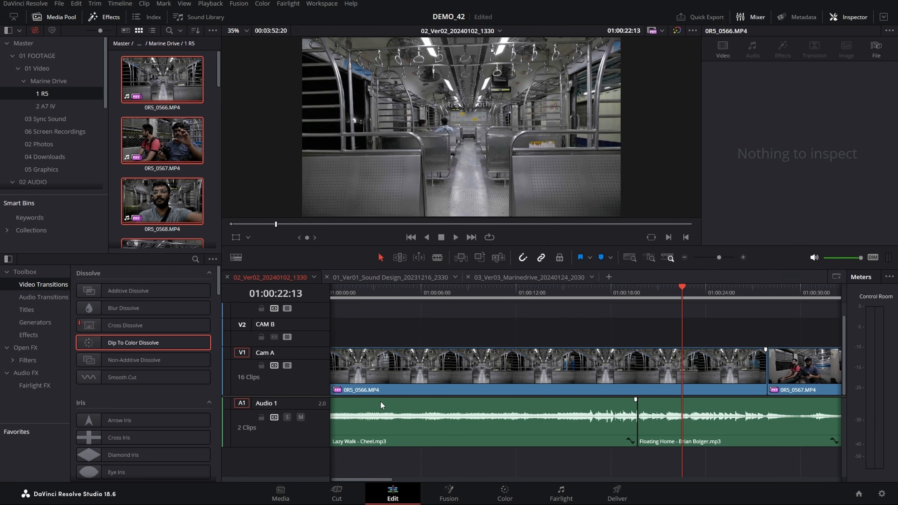
Show the audio transitions in the effects library and trim the adjoining ends of the Lazy Walk and Floating Home clips.
{"action": "left_click", "coordinate": [28, 300]}
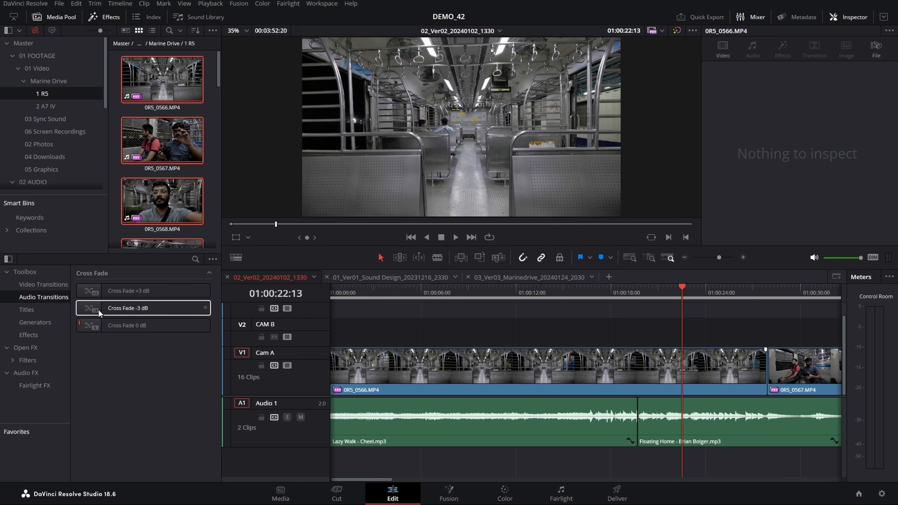
{"action": "left_click_drag", "start_coordinate": [97, 330], "coordinate": [149, 332]}
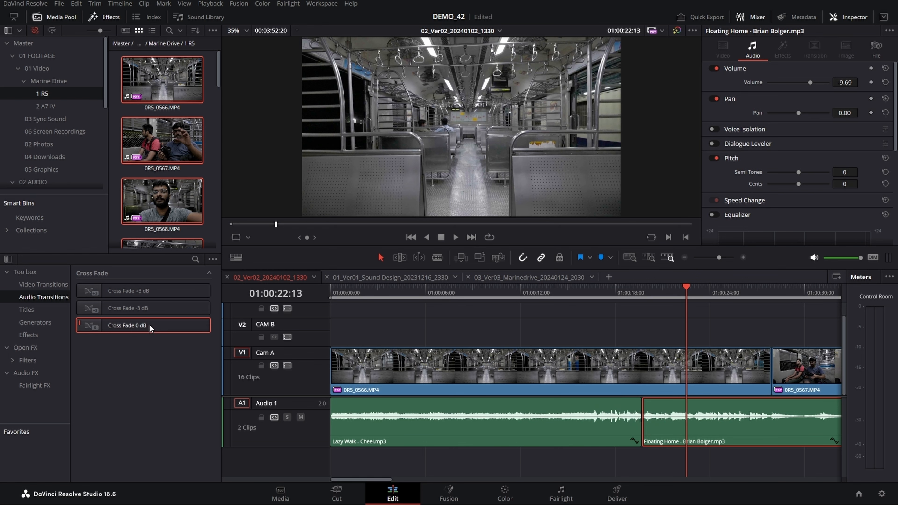
{"action": "left_click_drag", "start_coordinate": [642, 411], "coordinate": [672, 412]}
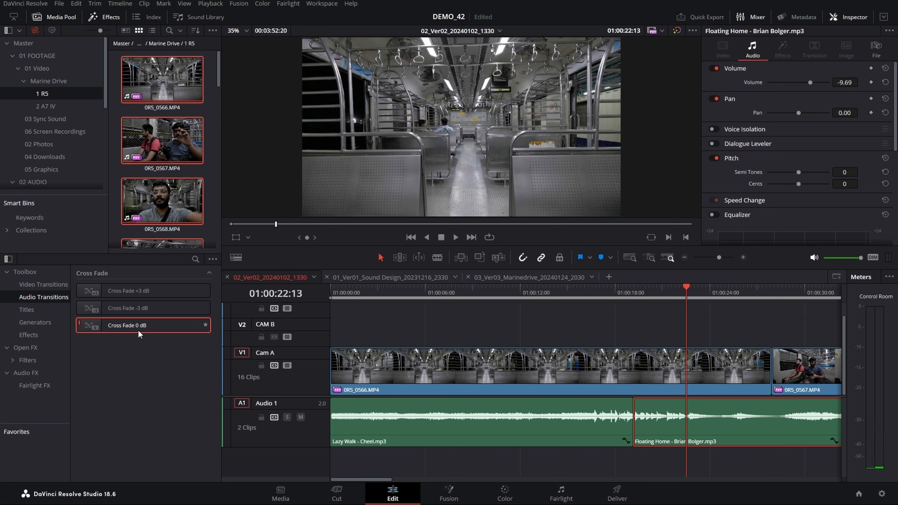
Add a Cross Fade 0 dB of about 5.1 seconds (127 frames) between Lazy Walk and Floating Home and play across it.
{"action": "left_click_drag", "start_coordinate": [136, 331], "coordinate": [672, 416]}
{"action": "left_click_drag", "start_coordinate": [568, 294], "coordinate": [565, 294]}
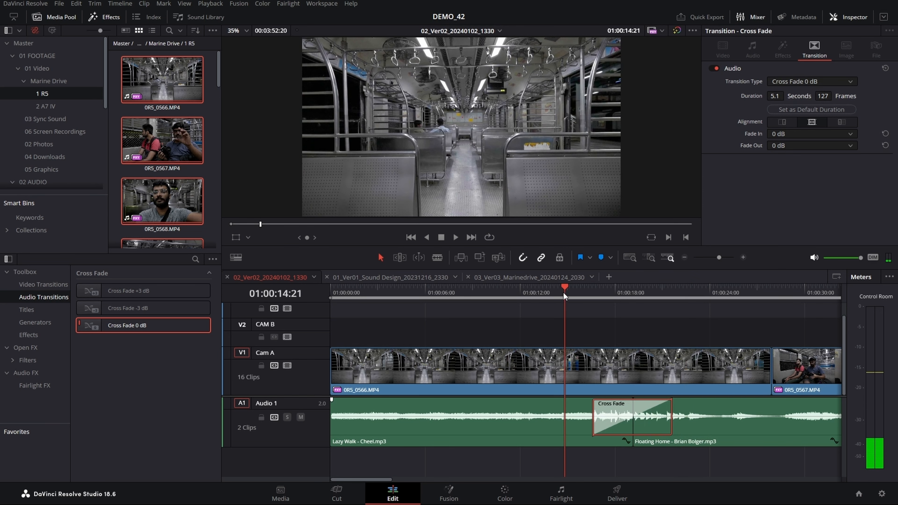
{"action": "left_click", "coordinate": [547, 291]}
{"action": "key", "text": "space"}
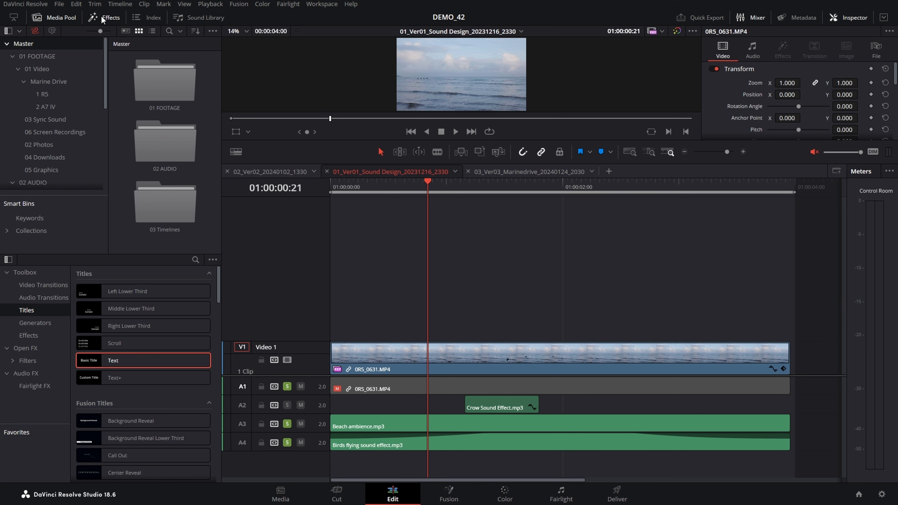
Add a Text title from the effects library to a new Video 2 track above the 0R5_0631.MP4 clip.
{"action": "left_click", "coordinate": [102, 18]}
{"action": "left_click", "coordinate": [102, 18]}
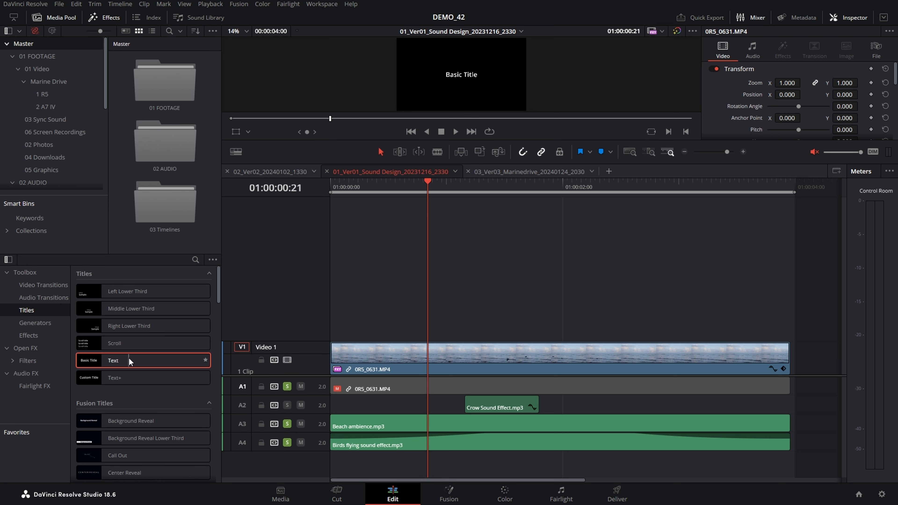
{"action": "left_click_drag", "start_coordinate": [127, 364], "coordinate": [401, 320]}
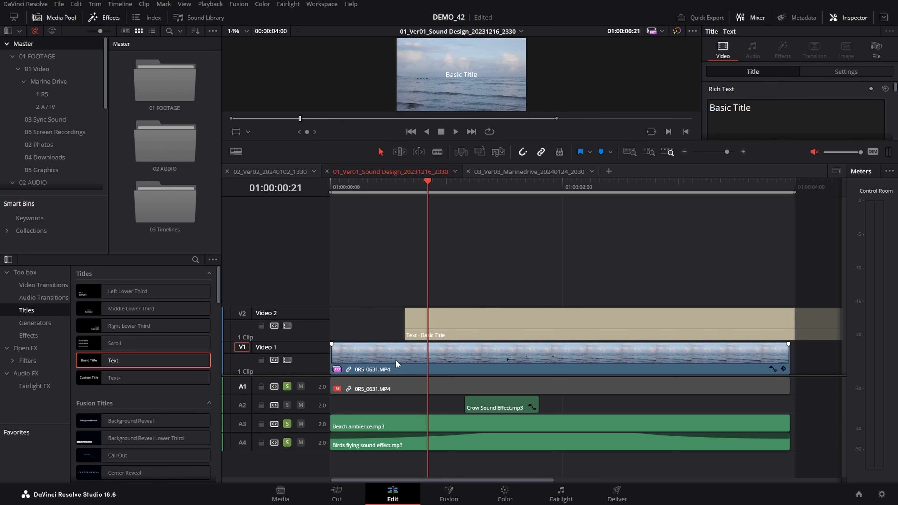
Shorten the Text title to about half a second and move it up to a new Video 3 track.
{"action": "left_click", "coordinate": [473, 339]}
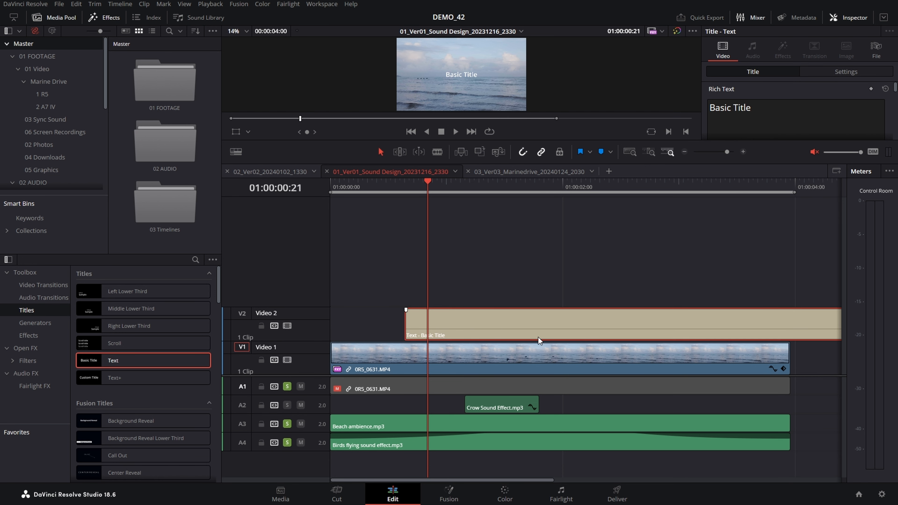
{"action": "key", "text": "ctrl+minus"}
{"action": "key", "text": "ctrl+minus"}
{"action": "left_click_drag", "start_coordinate": [497, 330], "coordinate": [365, 327]}
{"action": "key", "text": "ctrl+plus"}
{"action": "key", "text": "ctrl+plus"}
{"action": "left_click_drag", "start_coordinate": [559, 321], "coordinate": [562, 295]}
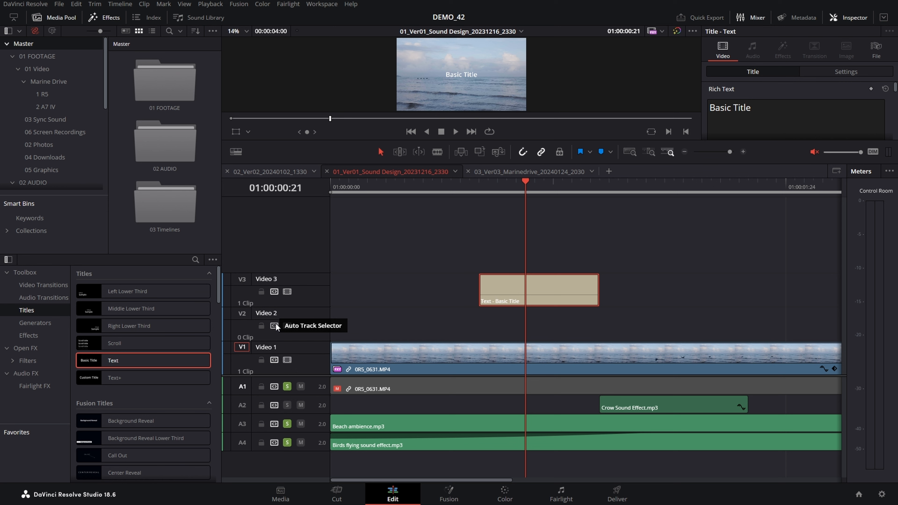
Move the Text title onto Video 1 over the 0R5_0631.MP4 clip, then enlarge the viewer and scrub through the title.
{"action": "left_click_drag", "start_coordinate": [521, 282], "coordinate": [518, 346]}
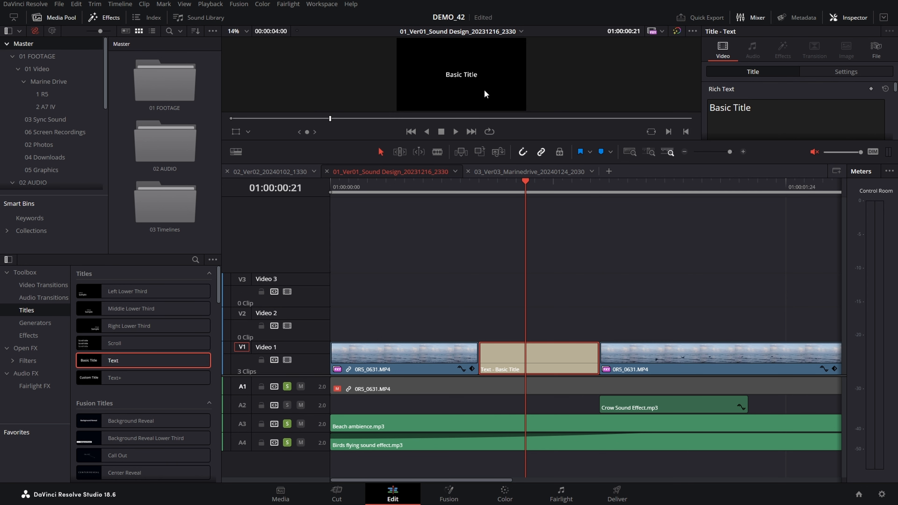
{"action": "left_click_drag", "start_coordinate": [499, 162], "coordinate": [496, 214]}
{"action": "key", "text": "Left"}
{"action": "key", "text": "Left"}
{"action": "key", "text": "Left"}
{"action": "key", "text": "Left"}
{"action": "key", "text": "Left"}
{"action": "mouse_move", "coordinate": [500, 270]}
{"action": "left_mouse_down"}
{"action": "mouse_move", "coordinate": [546, 282]}
{"action": "mouse_move", "coordinate": [505, 283]}
{"action": "left_mouse_up"}
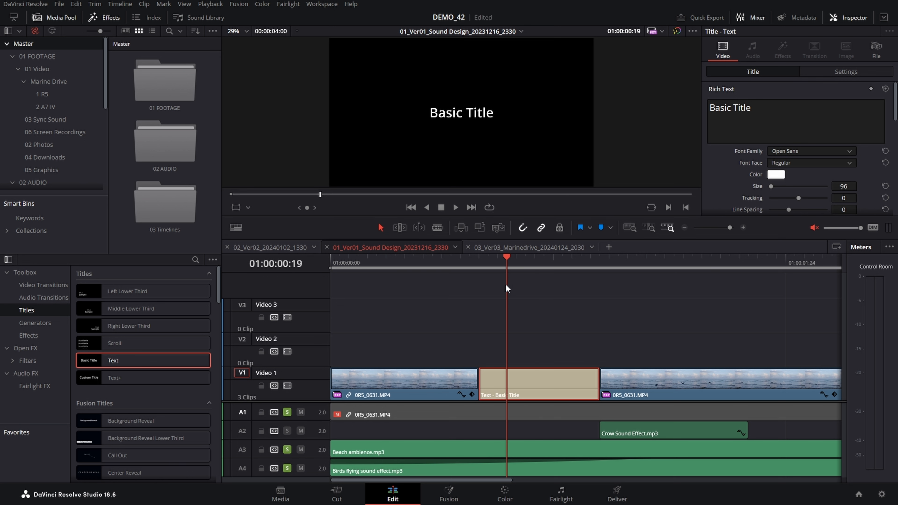
Move the Text title to Video 2 and extend the start of the second 0R5_0631.MP4 piece to close the gap.
{"action": "left_click_drag", "start_coordinate": [514, 374], "coordinate": [511, 353]}
{"action": "left_click", "coordinate": [614, 383]}
{"action": "left_click_drag", "start_coordinate": [600, 382], "coordinate": [477, 393]}
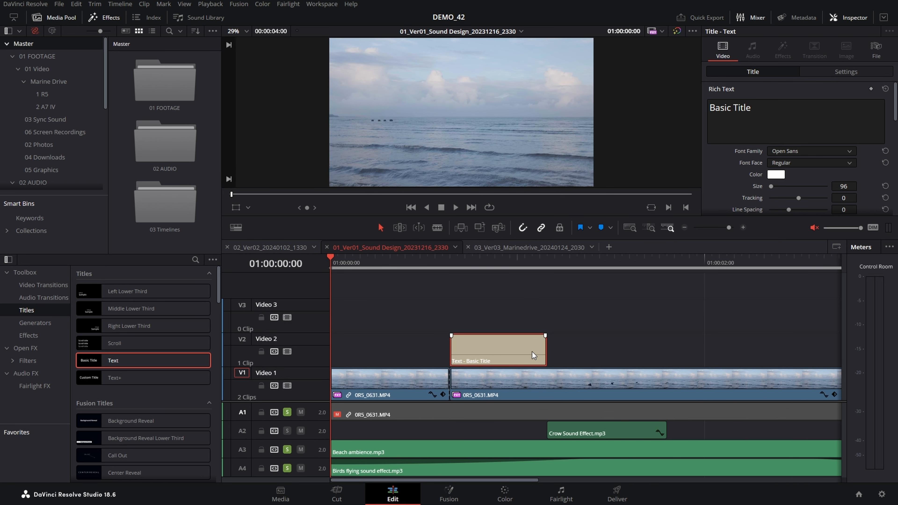
Move the Text title to the start of the timeline on Video 2 and delete the empty Video 3 track.
{"action": "left_click_drag", "start_coordinate": [519, 357], "coordinate": [382, 350]}
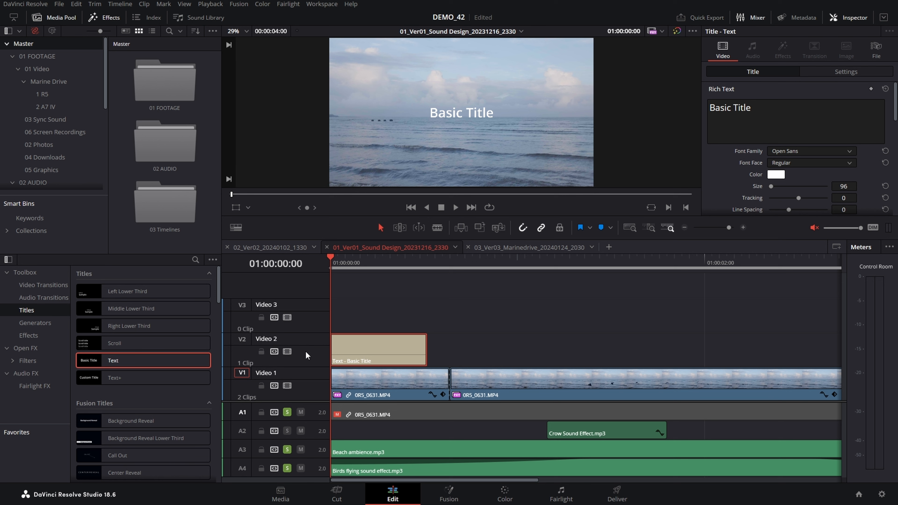
{"action": "right_click", "coordinate": [309, 313]}
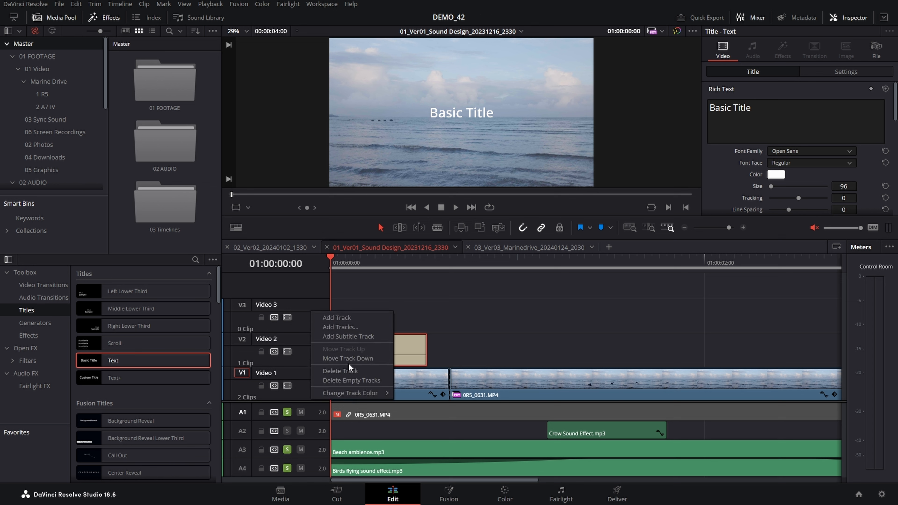
{"action": "left_click", "coordinate": [348, 371]}
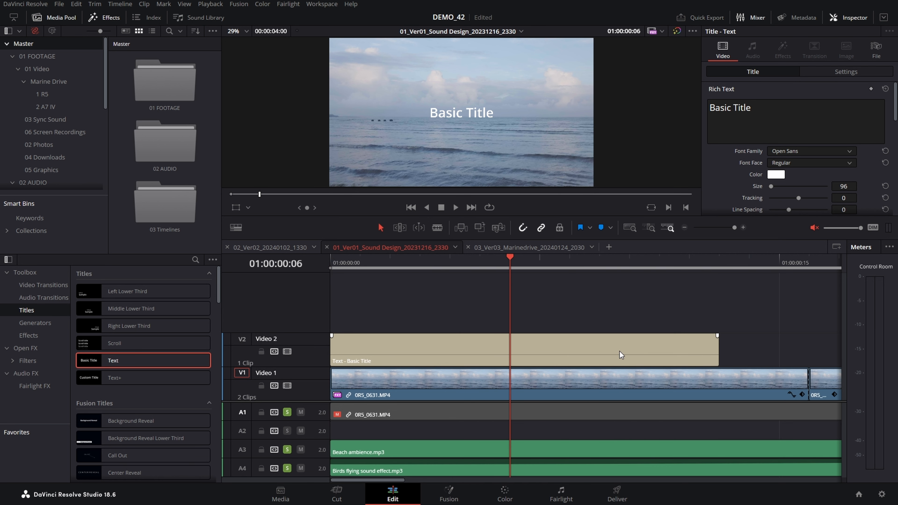
Move the playhead to 01:00:00:10 and change the Video 2 title's text to "Marine Drive, Mumbai.".
{"action": "left_click", "coordinate": [596, 348]}
{"action": "left_click_drag", "start_coordinate": [561, 266], "coordinate": [624, 313]}
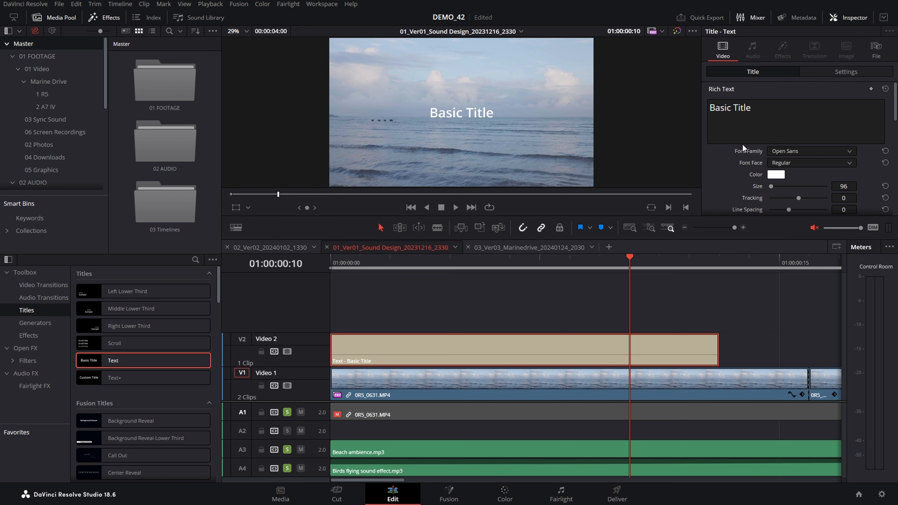
{"action": "right_click", "coordinate": [841, 17]}
{"action": "left_click", "coordinate": [839, 13]}
{"action": "left_click", "coordinate": [840, 16]}
{"action": "left_click", "coordinate": [842, 19]}
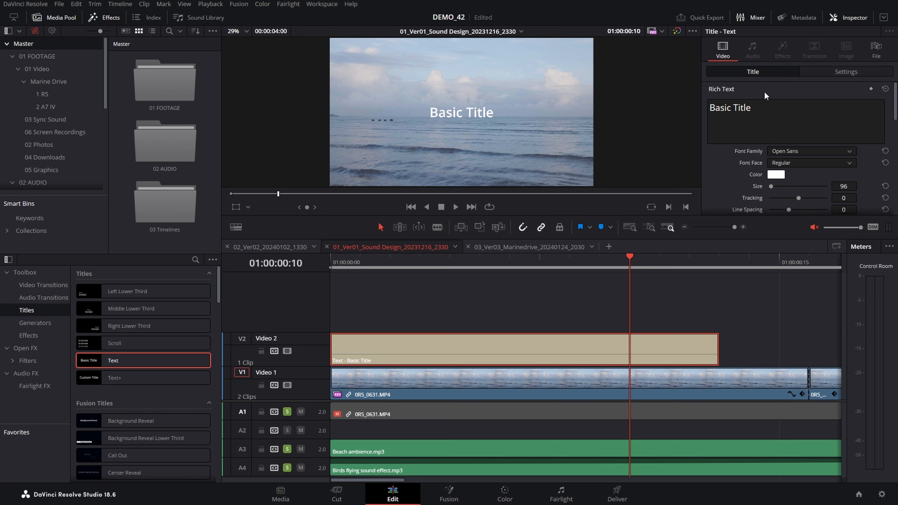
{"action": "left_click_drag", "start_coordinate": [758, 108], "coordinate": [657, 111]}
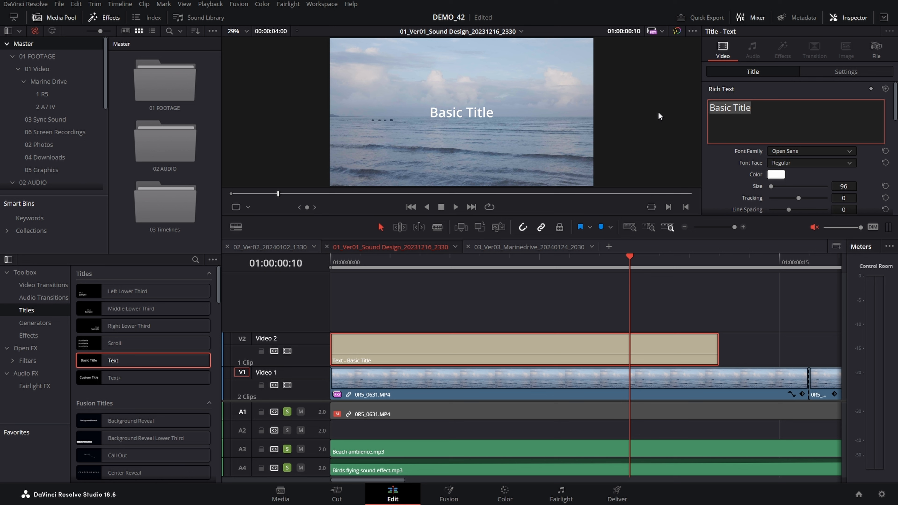
{"action": "type", "text": "Marine Drive, Mumbai."}
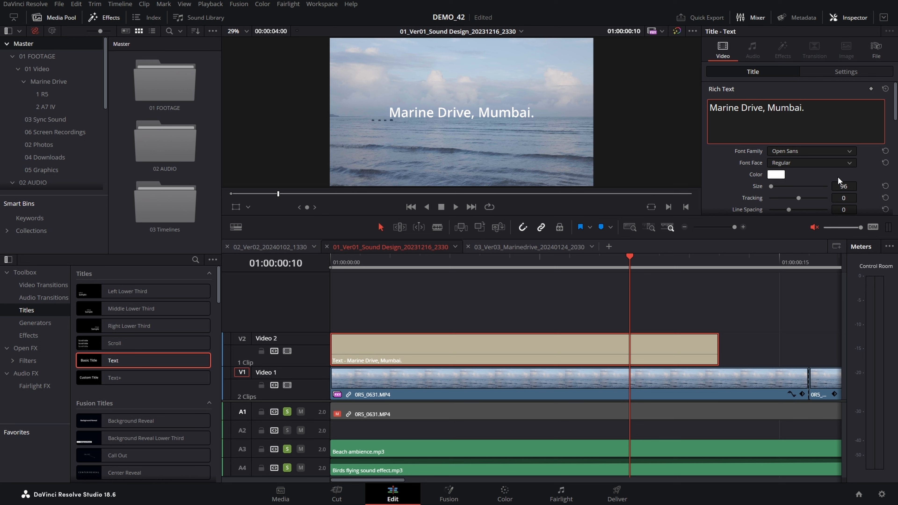
Set the title's font size to 35 and its font family to Airstrike, with the viewer enlarged on the text.
{"action": "scroll", "coordinate": [865, 169], "scroll_direction": "down", "scroll_amount": 3}
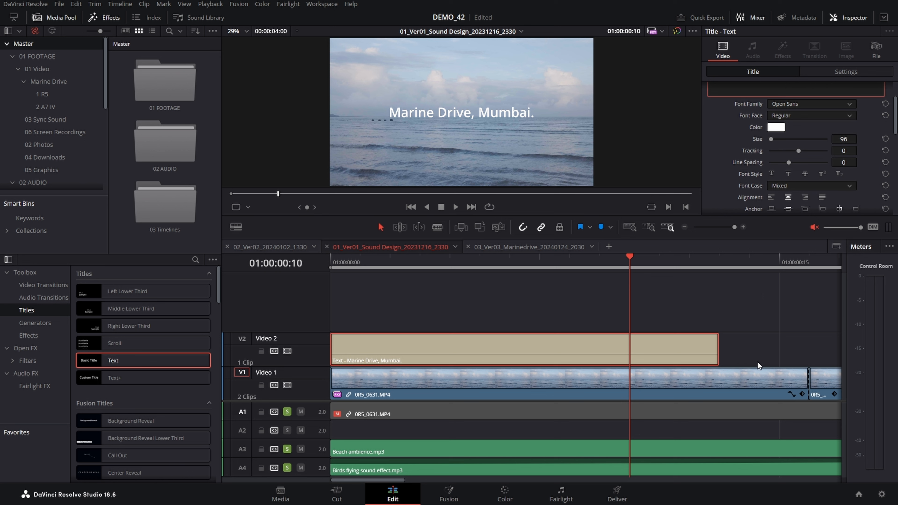
{"action": "mouse_move", "coordinate": [844, 139]}
{"action": "left_mouse_down"}
{"action": "mouse_move", "coordinate": [816, 139]}
{"action": "mouse_move", "coordinate": [831, 139]}
{"action": "left_mouse_up"}
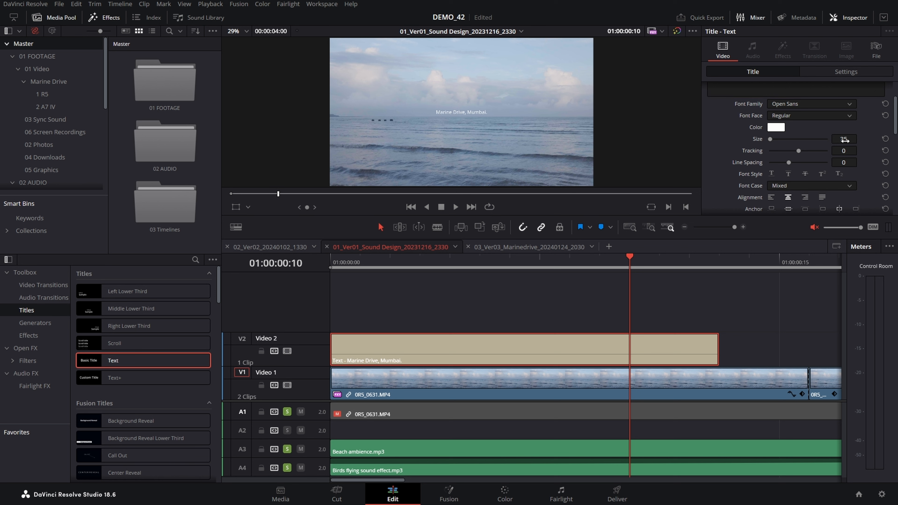
{"action": "scroll", "coordinate": [858, 123], "scroll_direction": "up", "scroll_amount": 1}
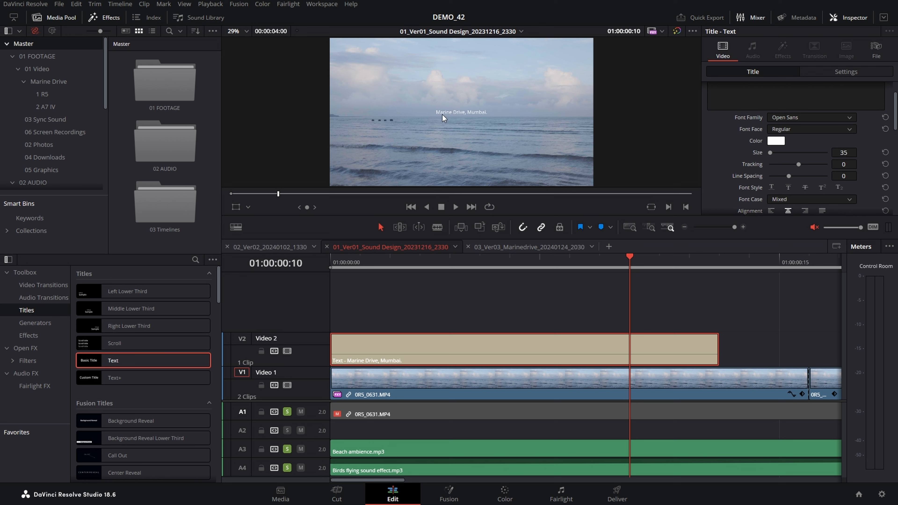
{"action": "scroll", "coordinate": [441, 115], "scroll_direction": "up", "scroll_amount": 5}
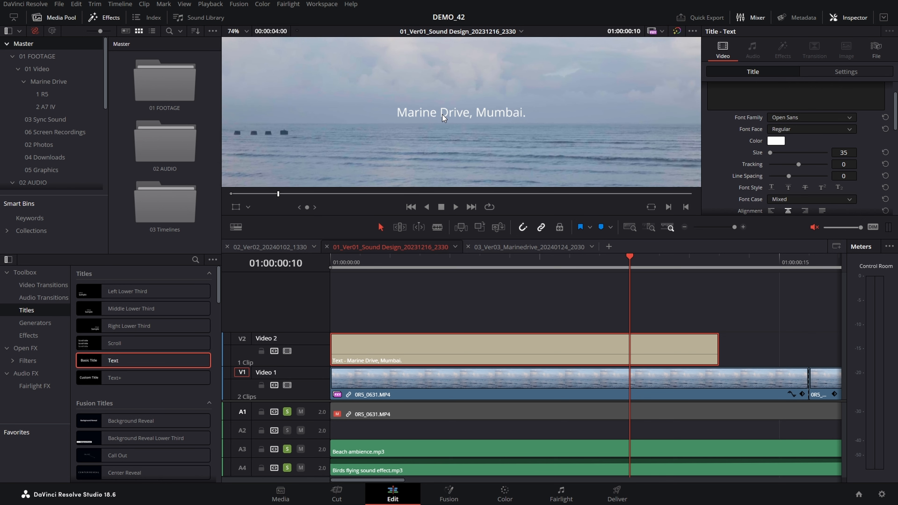
{"action": "left_click", "coordinate": [819, 114]}
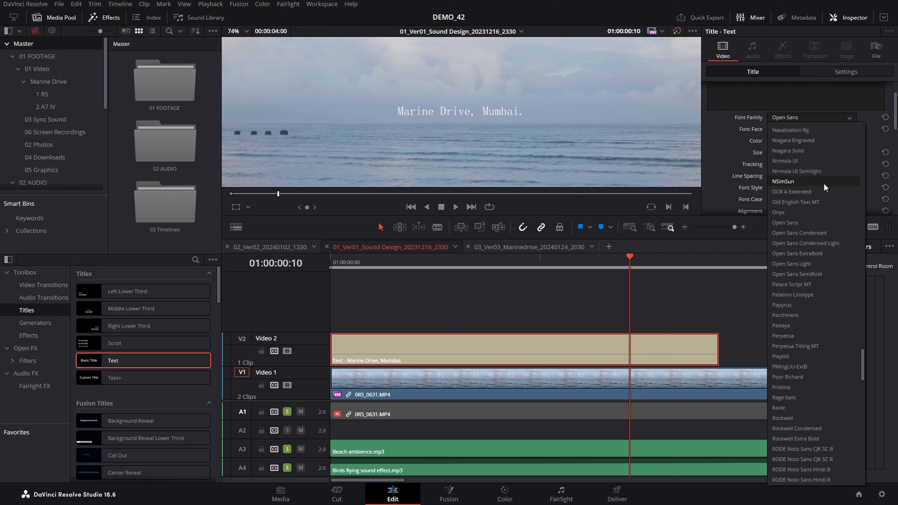
{"action": "left_click", "coordinate": [795, 177]}
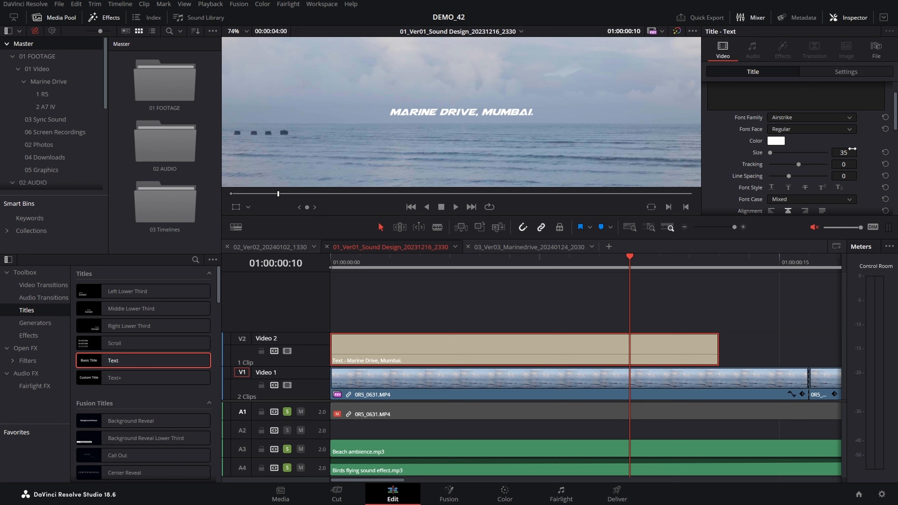
Set the title's tracking to 61 and its Position X to 658, with the whole frame fitted in the viewer.
{"action": "left_click_drag", "start_coordinate": [798, 164], "coordinate": [817, 187]}
{"action": "scroll", "coordinate": [866, 168], "scroll_direction": "down", "scroll_amount": 2}
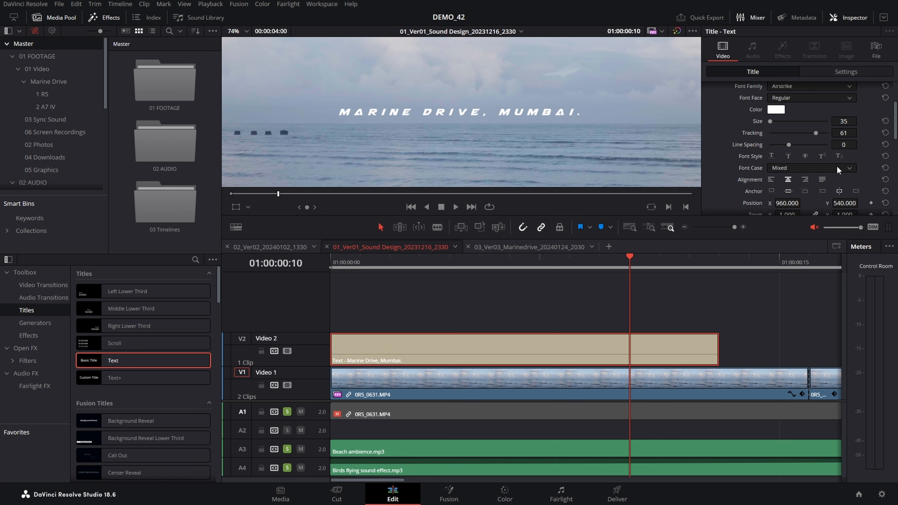
{"action": "scroll", "coordinate": [867, 177], "scroll_direction": "down", "scroll_amount": 3}
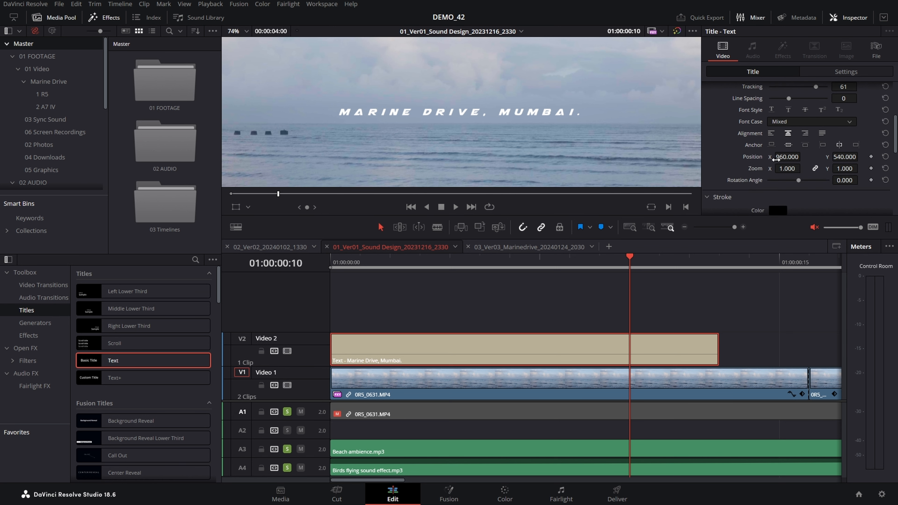
{"action": "left_click", "coordinate": [786, 157]}
{"action": "right_click", "coordinate": [681, 245]}
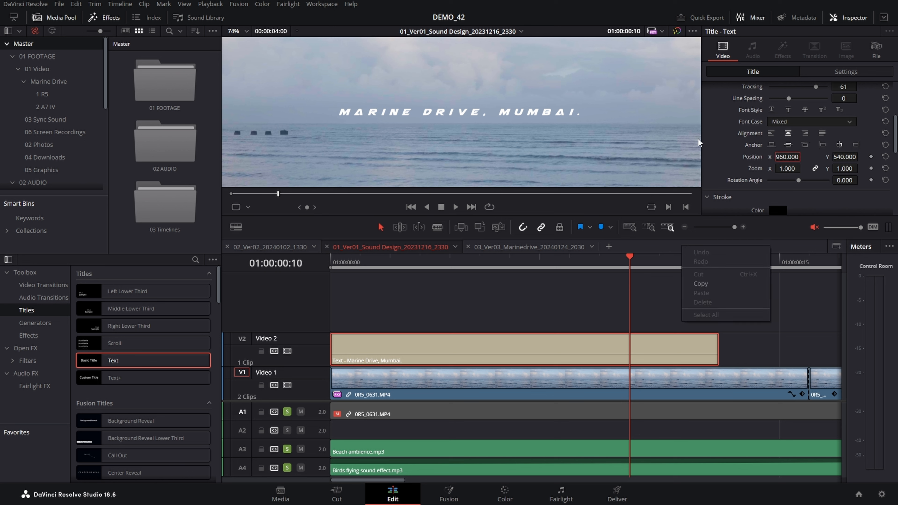
{"action": "left_click", "coordinate": [726, 162]}
{"action": "left_click", "coordinate": [726, 163]}
{"action": "mouse_move", "coordinate": [805, 158]}
{"action": "left_mouse_down"}
{"action": "mouse_move", "coordinate": [769, 157]}
{"action": "mouse_move", "coordinate": [794, 156]}
{"action": "left_mouse_up"}
{"action": "key", "text": "shift+z"}
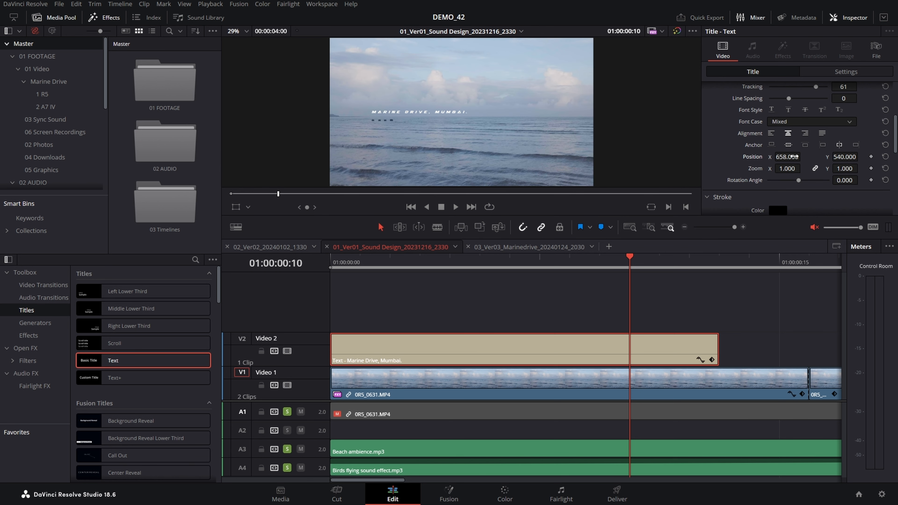
Set the title's font size to 33 and enlarge it strongly with the Transform zoom, checking the frame full screen.
{"action": "scroll", "coordinate": [796, 174], "scroll_direction": "up", "scroll_amount": 1}
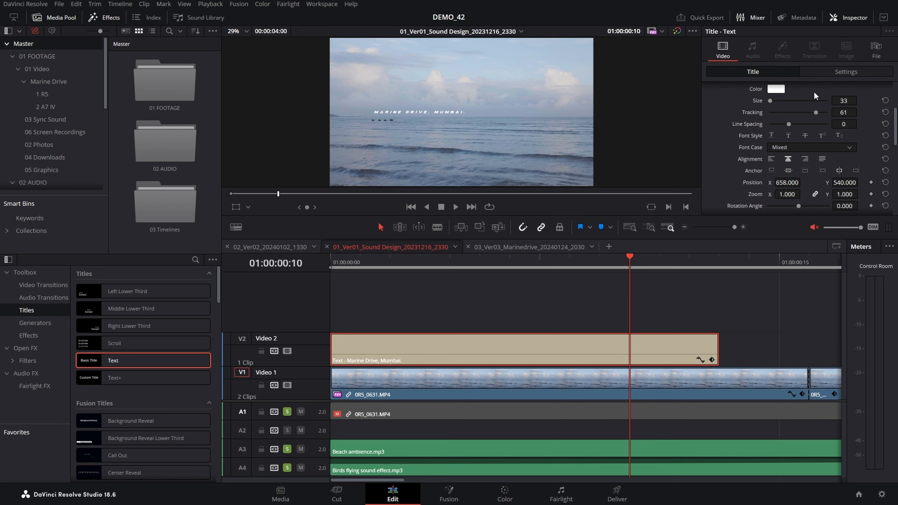
{"action": "left_click", "coordinate": [866, 70]}
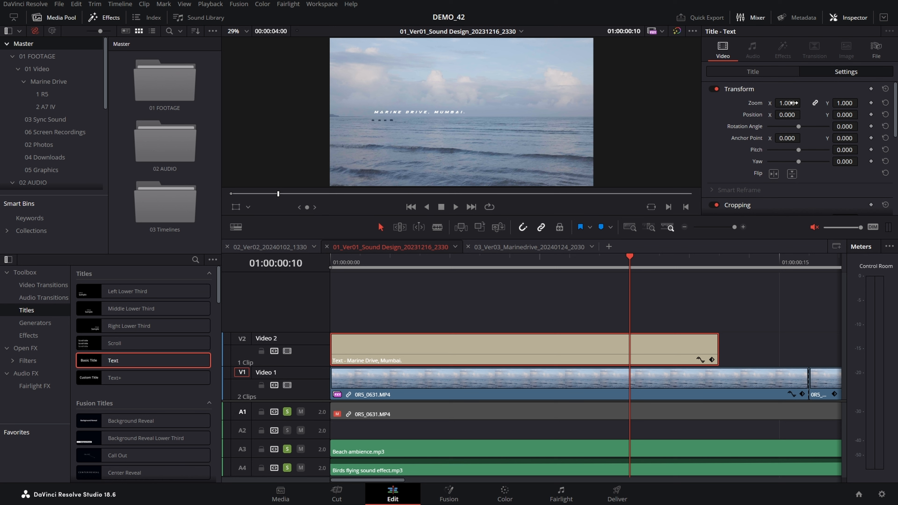
{"action": "left_click_drag", "start_coordinate": [790, 103], "coordinate": [891, 103]}
{"action": "key", "text": "ctrl+f"}
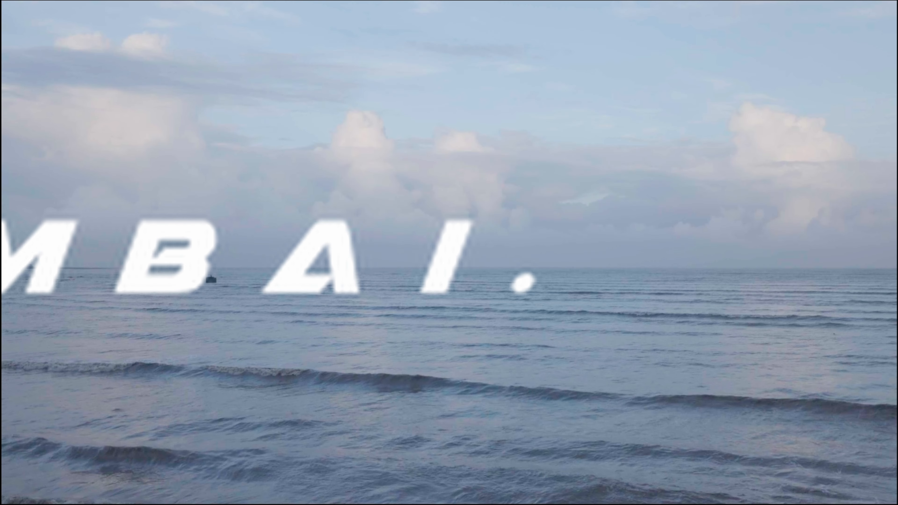
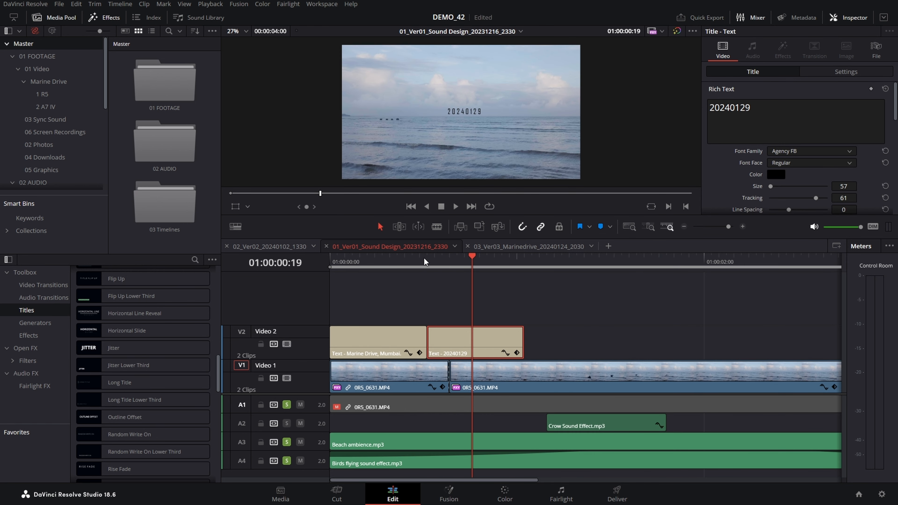
Add short fade-ins and fade-outs to the "Marine Drive, Mumbai." and "20240129" titles on Video 2.
{"action": "left_click_drag", "start_coordinate": [425, 261], "coordinate": [378, 263]}
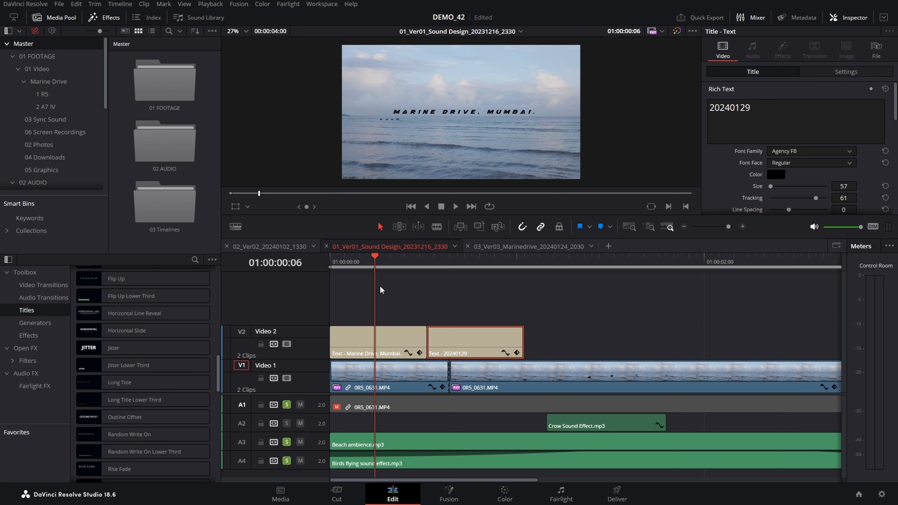
{"action": "key", "text": "Home"}
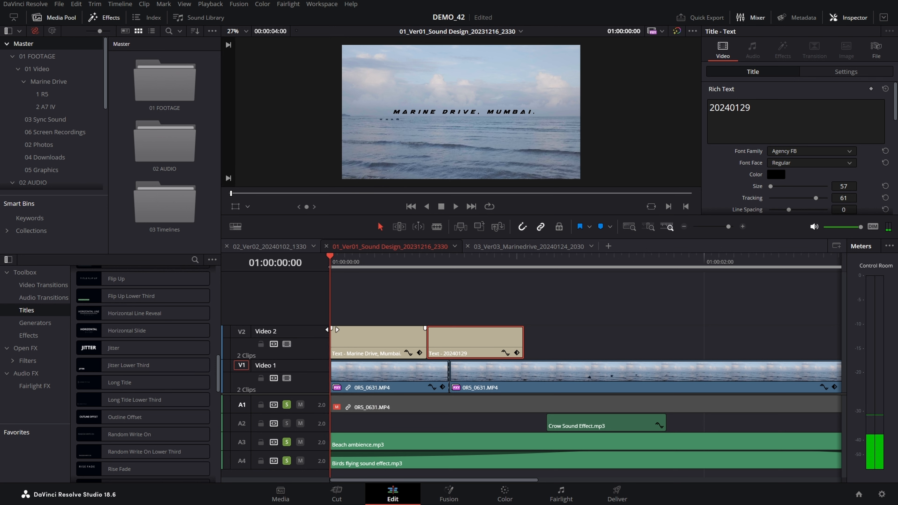
{"action": "left_click", "coordinate": [337, 331]}
{"action": "left_click_drag", "start_coordinate": [337, 331], "coordinate": [359, 328]}
{"action": "left_click_drag", "start_coordinate": [425, 328], "coordinate": [447, 328]}
{"action": "left_click_drag", "start_coordinate": [522, 328], "coordinate": [497, 329]}
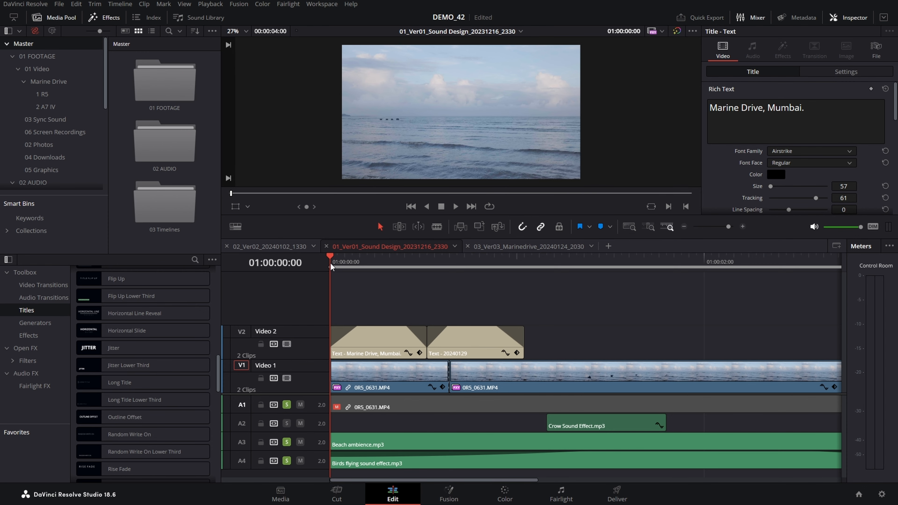
Play the timeline full screen to check the fades on both titles.
{"action": "key", "text": "p"}
{"action": "key", "text": "space"}
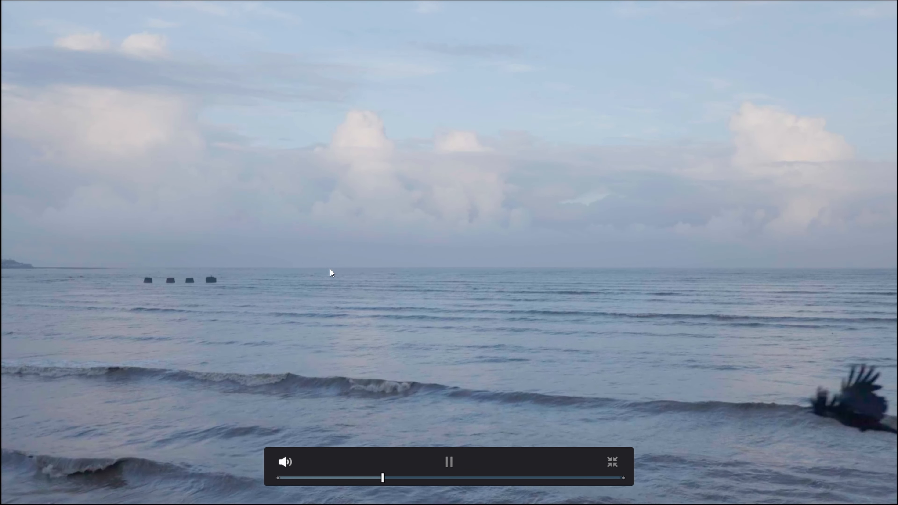
{"action": "key", "text": "p"}
Lengthen the "Marine Drive, Mumbai." title and extend the "20240129" title to the end of the video at 02:04 long.
{"action": "left_click_drag", "start_coordinate": [566, 305], "coordinate": [321, 345]}
{"action": "key", "text": "ctrl+minus"}
{"action": "left_click_drag", "start_coordinate": [547, 340], "coordinate": [699, 340]}
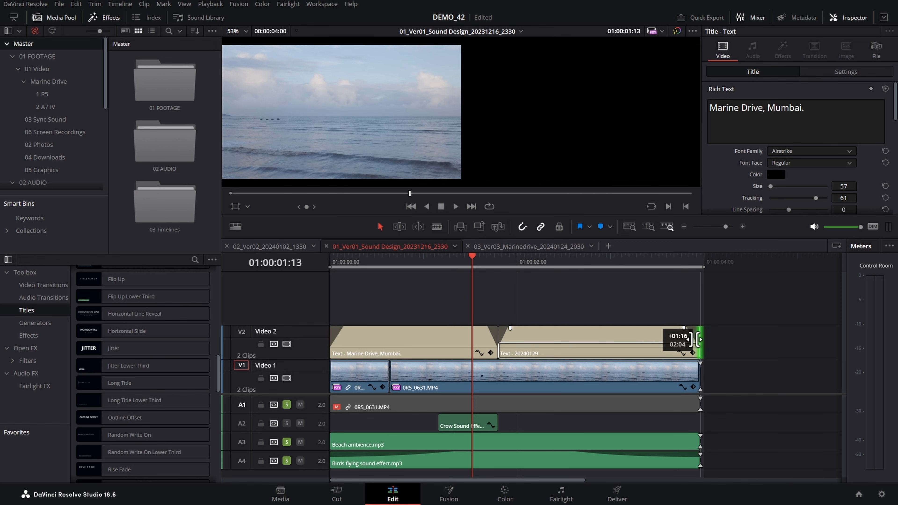
Lengthen the fades on both Video 2 titles to roughly 16 frames each.
{"action": "left_click_drag", "start_coordinate": [345, 328], "coordinate": [393, 329]}
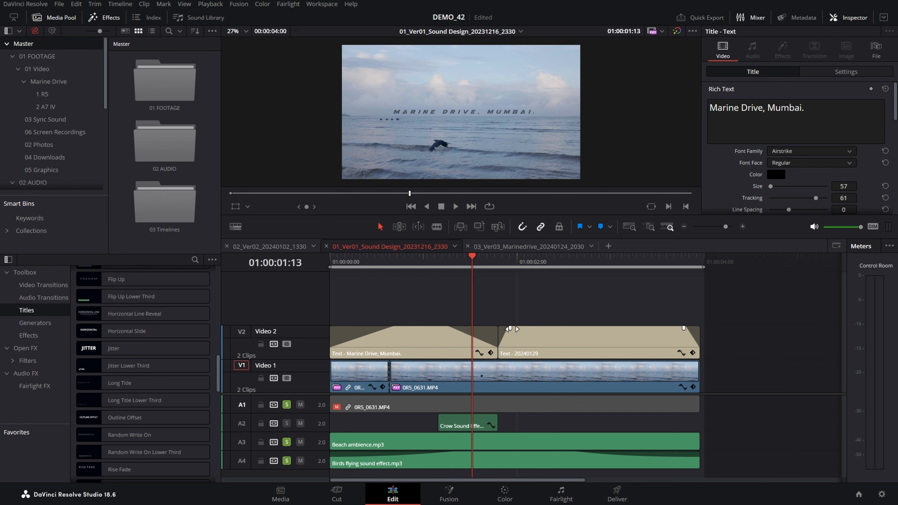
{"action": "left_click_drag", "start_coordinate": [509, 329], "coordinate": [557, 329]}
{"action": "left_click_drag", "start_coordinate": [681, 331], "coordinate": [638, 329]}
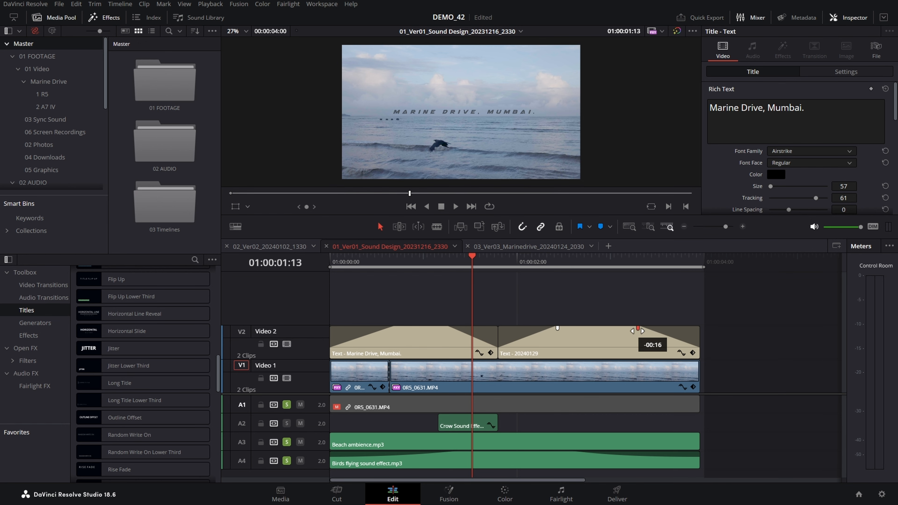
Play the timeline full screen from the start to review the longer title fades.
{"action": "key", "text": "Home"}
{"action": "key", "text": "ctrl+f"}
{"action": "key", "text": "space"}
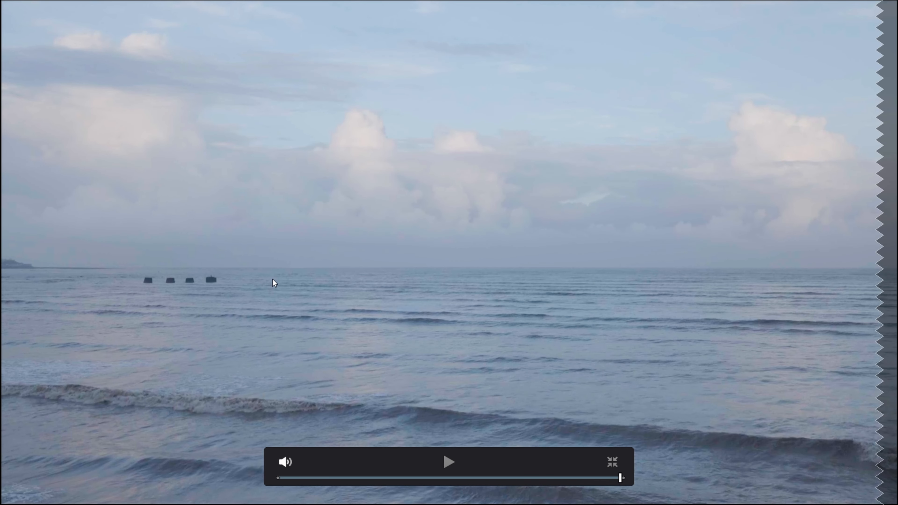
{"action": "key", "text": "Escape"}
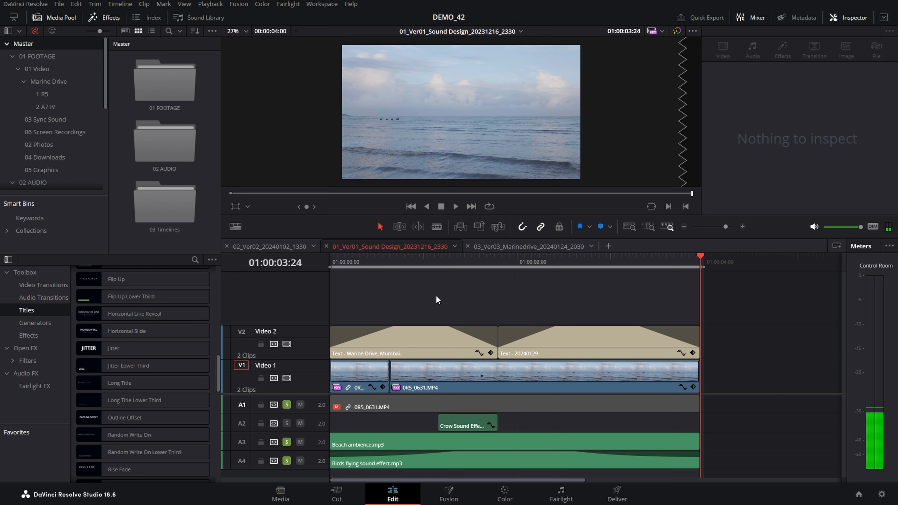
Remove the "Marine Drive, Mumbai." title's fade-out and the "20240129" title's fade-in where the two titles meet.
{"action": "left_click", "coordinate": [447, 345]}
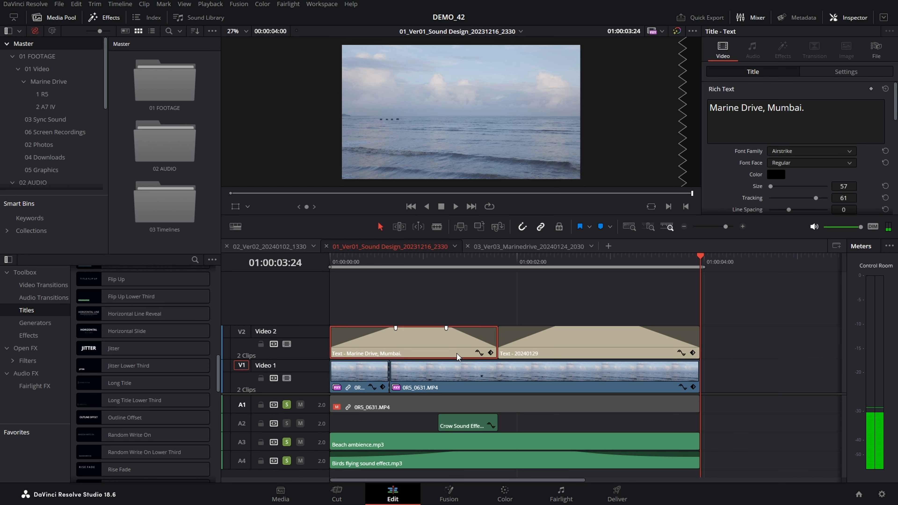
{"action": "left_click", "coordinate": [529, 349]}
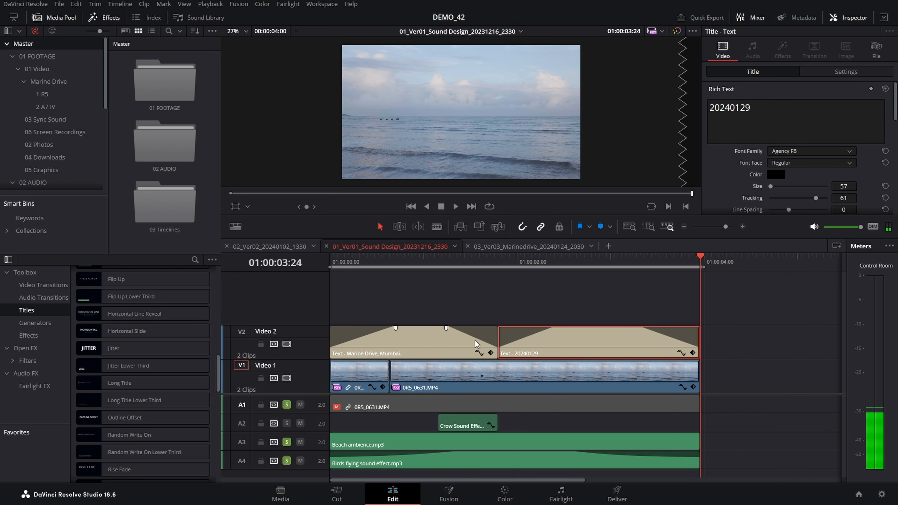
{"action": "left_click_drag", "start_coordinate": [446, 328], "coordinate": [498, 329]}
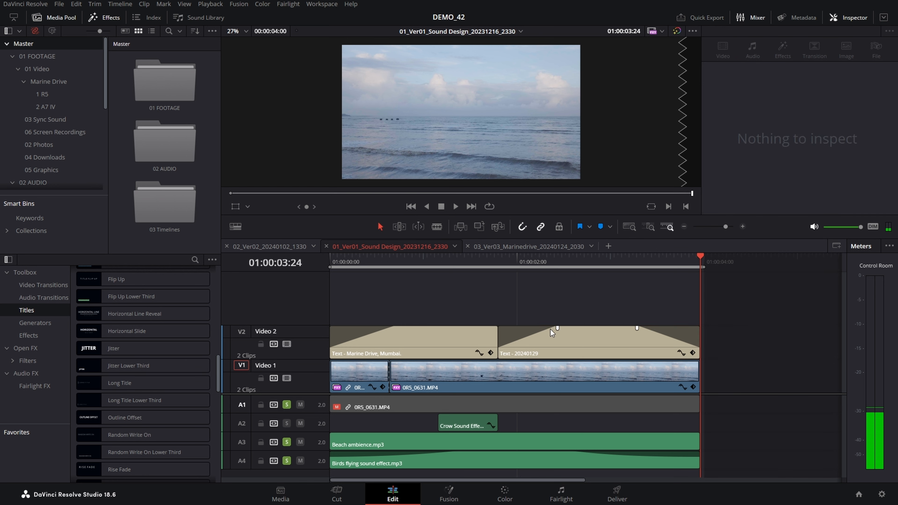
{"action": "left_click_drag", "start_coordinate": [554, 328], "coordinate": [496, 329]}
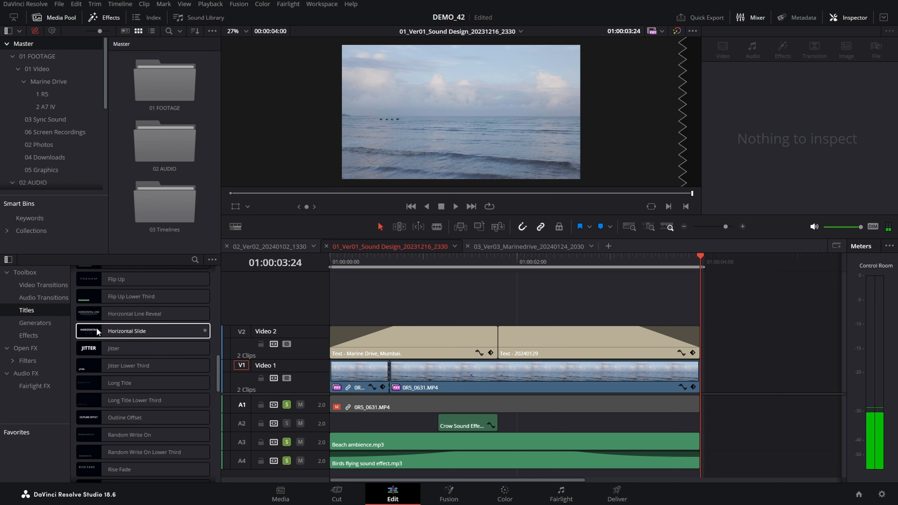
Add a Cross Dissolve video transition between the two Video 2 titles and play it back from 01:00:00:19.
{"action": "left_click", "coordinate": [45, 287]}
{"action": "scroll", "coordinate": [170, 315], "scroll_direction": "up", "scroll_amount": 10}
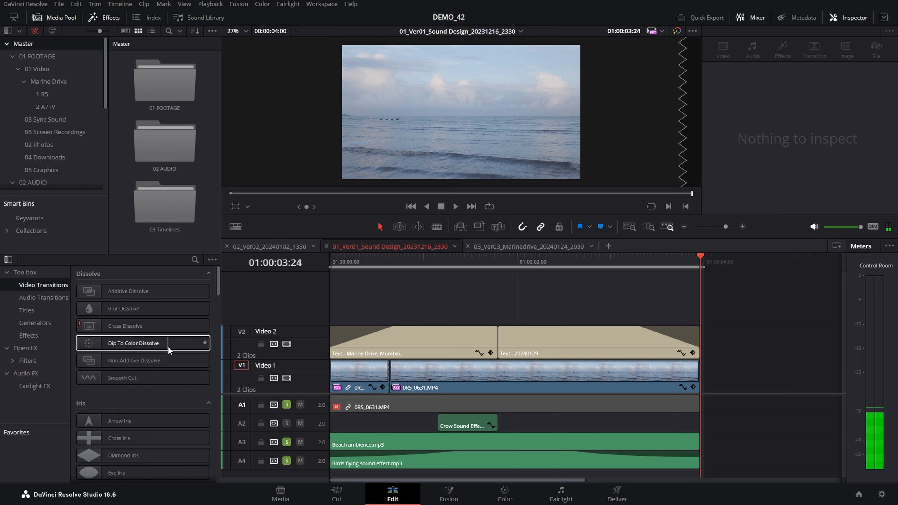
{"action": "left_click_drag", "start_coordinate": [107, 325], "coordinate": [508, 347]}
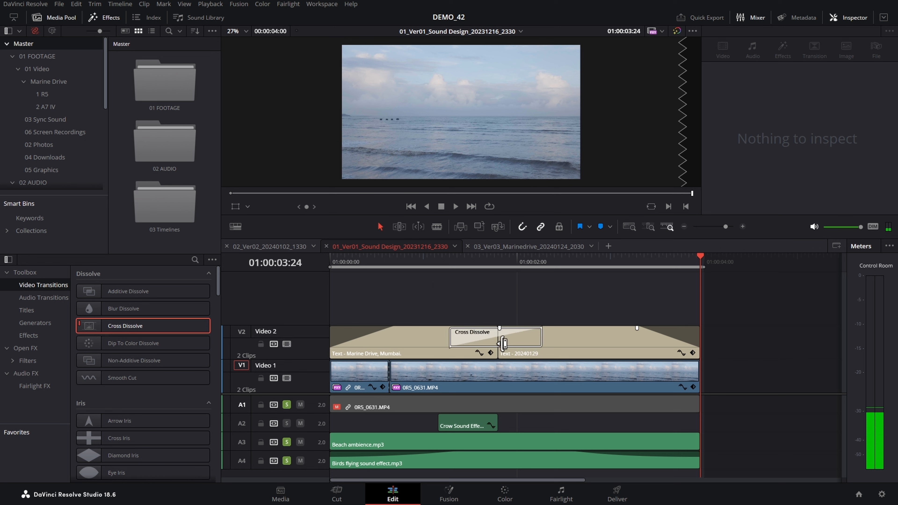
{"action": "left_click", "coordinate": [401, 262]}
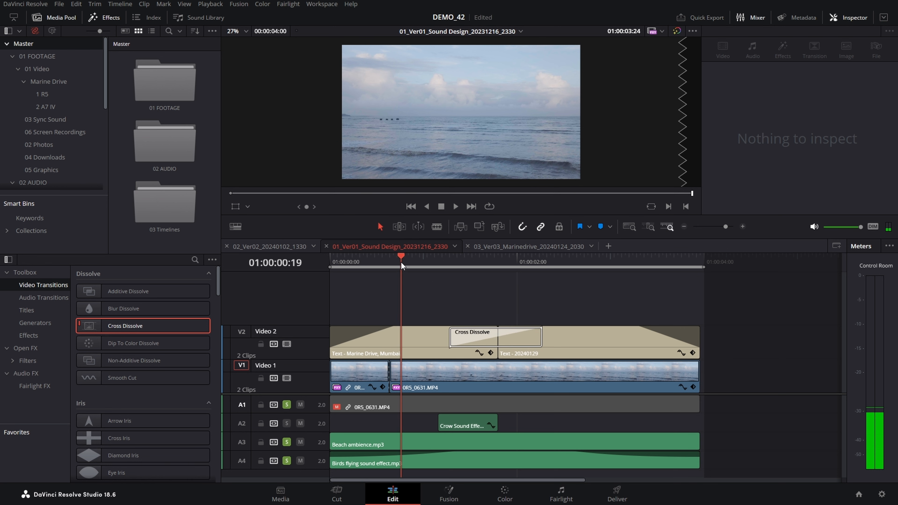
{"action": "key", "text": "space"}
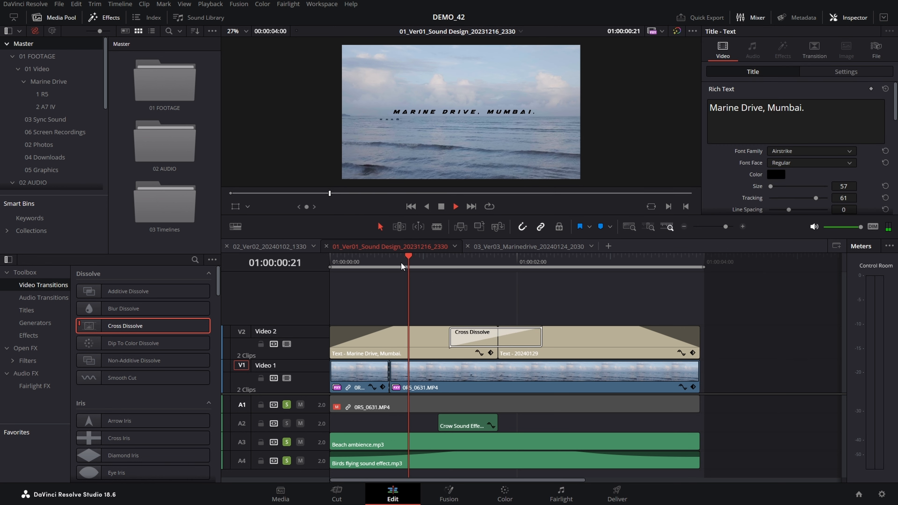
Play the Cross Dissolve between the two Video 2 titles full screen to review it.
{"action": "left_click", "coordinate": [417, 262]}
{"action": "key", "text": "ctrl+f"}
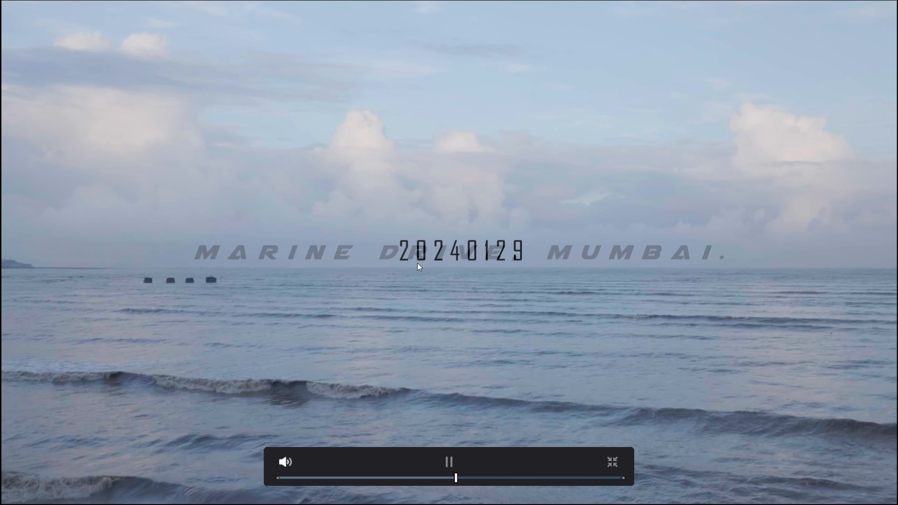
{"action": "key", "text": "space"}
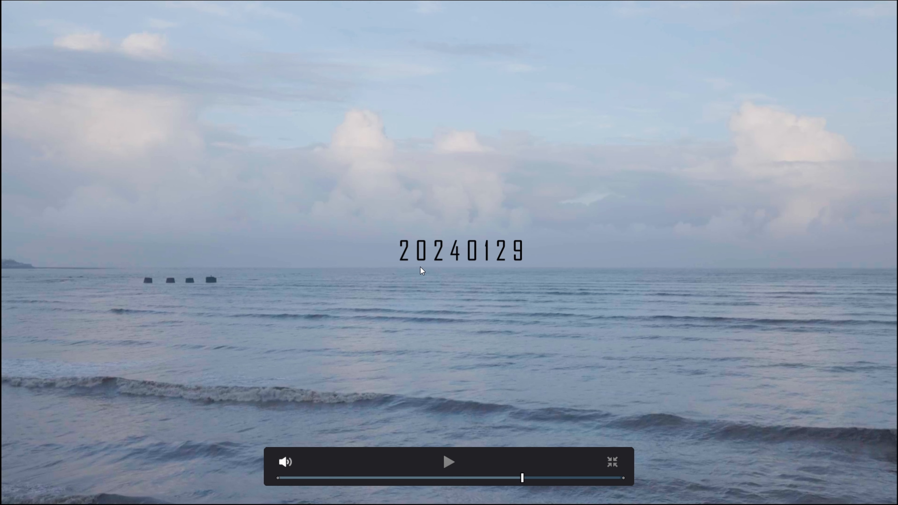
{"action": "key", "text": "Escape"}
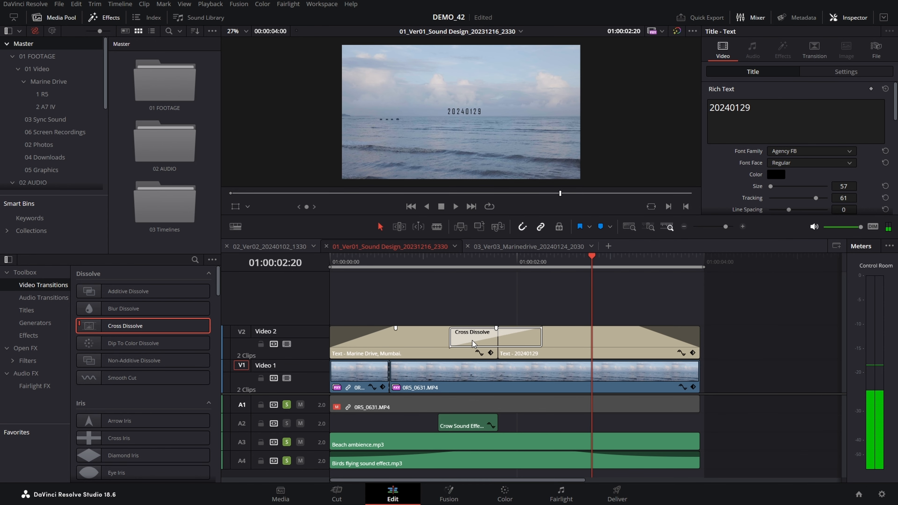
Undo the dissolve and split to restore the single "Marine Drive, Mumbai." title, and add a fade-out at its end.
{"action": "key", "text": "ctrl+z"}
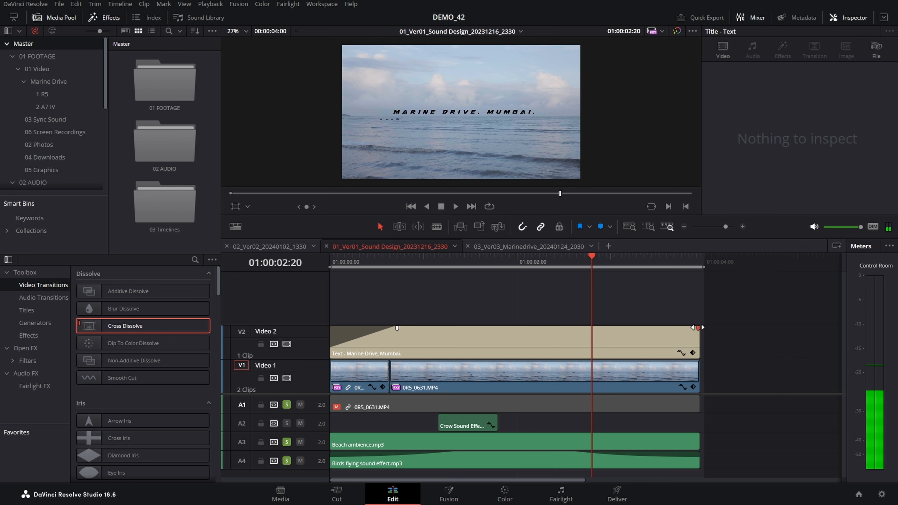
{"action": "left_click_drag", "start_coordinate": [698, 327], "coordinate": [628, 328]}
{"action": "key", "text": "Home"}
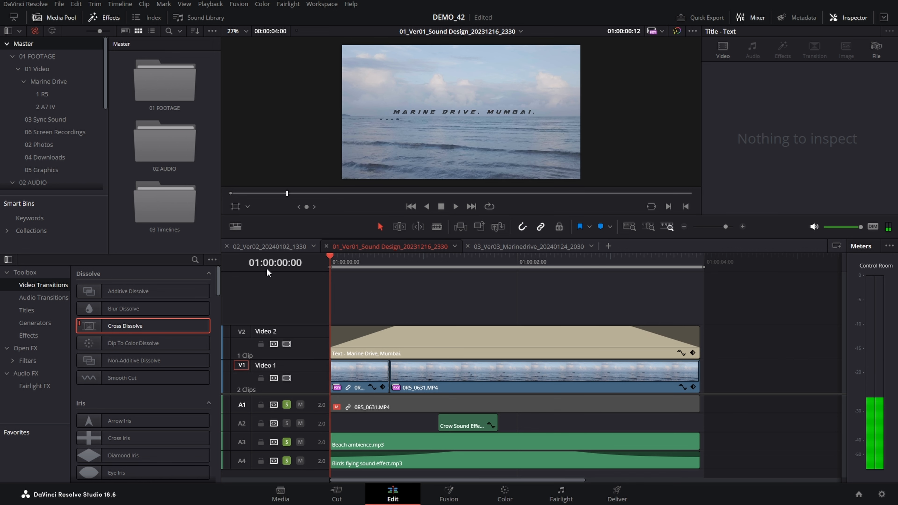
Enable Dynamic Zoom in the settings of the "Marine Drive, Mumbai." title on Video 2.
{"action": "key", "text": "shift+v"}
{"action": "key", "text": "space"}
{"action": "key", "text": "Home"}
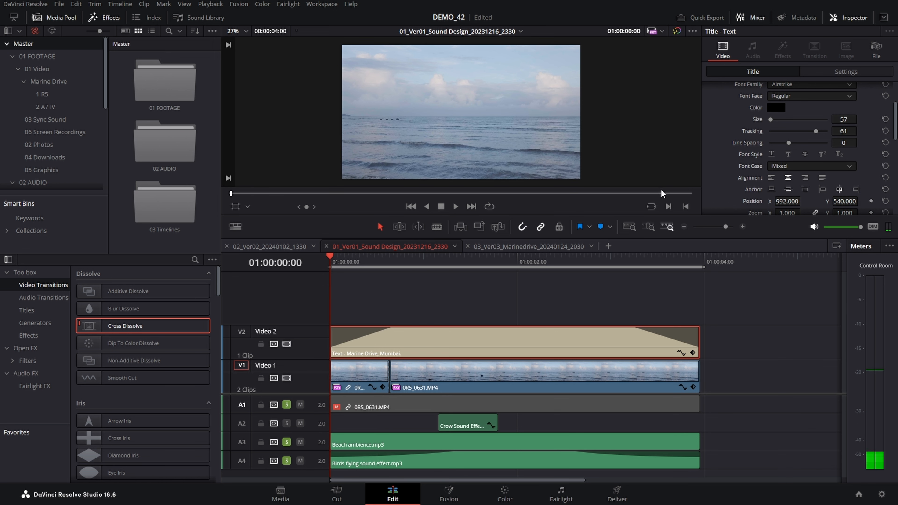
{"action": "scroll", "coordinate": [763, 139], "scroll_direction": "up", "scroll_amount": 3}
{"action": "left_click", "coordinate": [848, 73]}
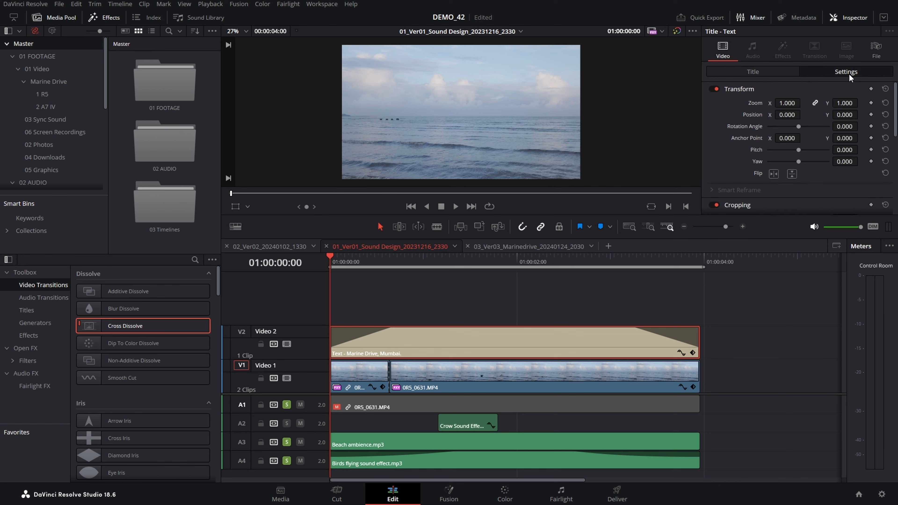
{"action": "scroll", "coordinate": [827, 187], "scroll_direction": "down", "scroll_amount": 5}
{"action": "left_click", "coordinate": [716, 126]}
Play the timeline from the start, also full screen, to review the title's dynamic zoom.
{"action": "key", "text": "space"}
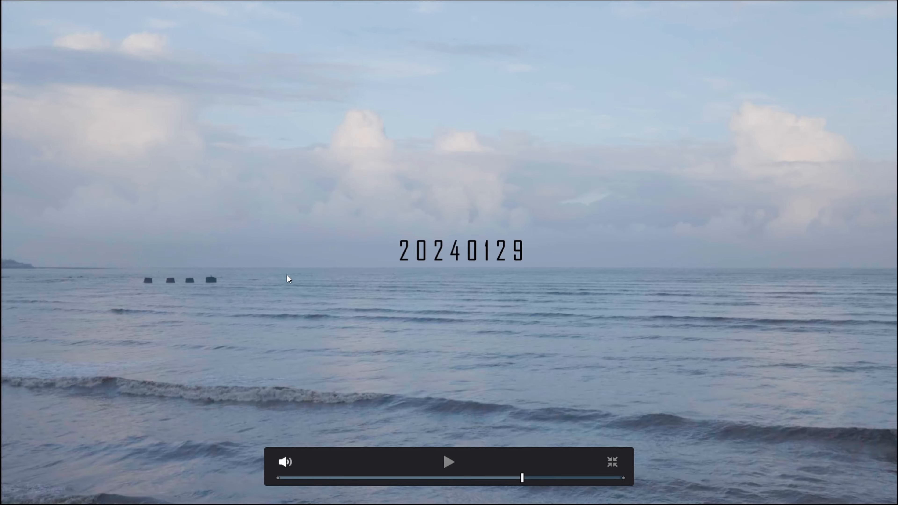
{"action": "key", "text": "Home"}
{"action": "key", "text": "space"}
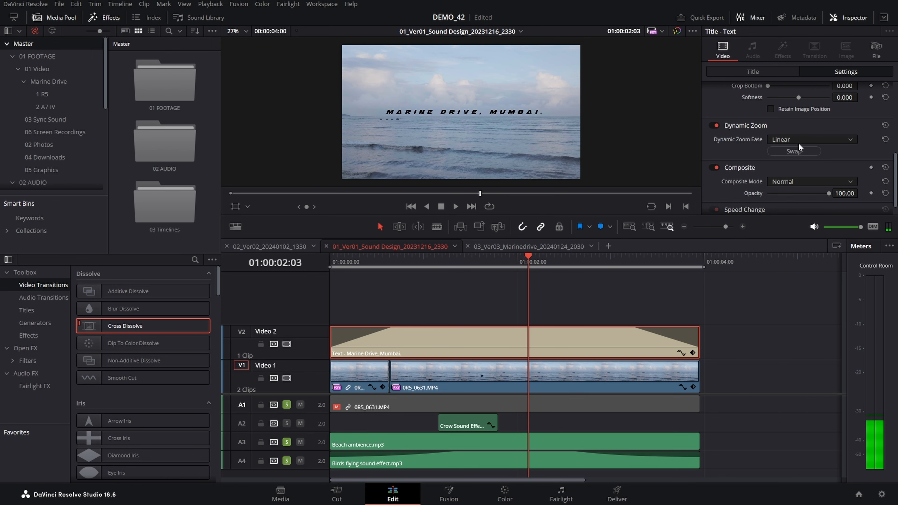
{"action": "key", "text": "Home"}
{"action": "key", "text": "space"}
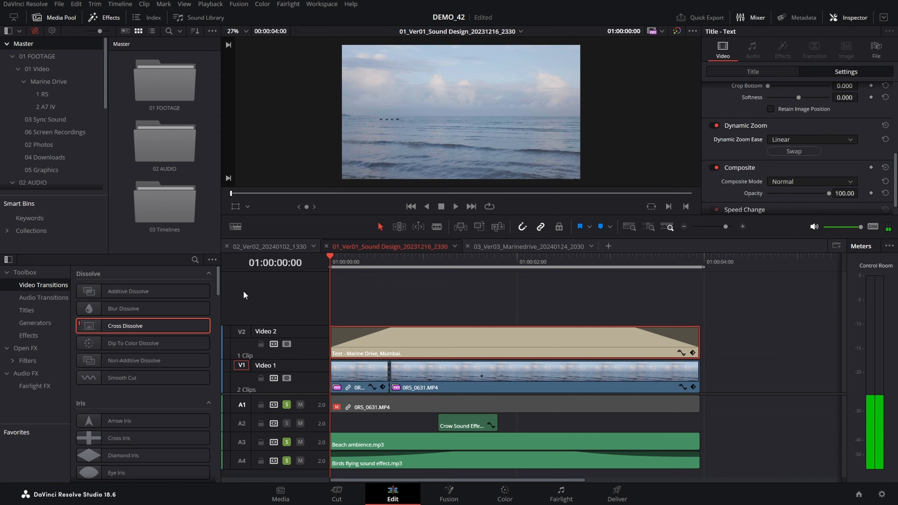
{"action": "key", "text": "ctrl+f"}
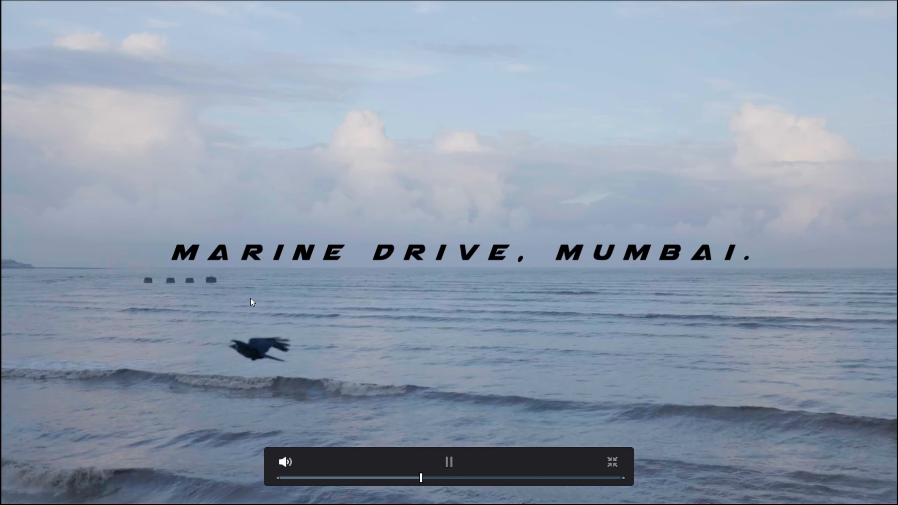
{"action": "key", "text": "Escape"}
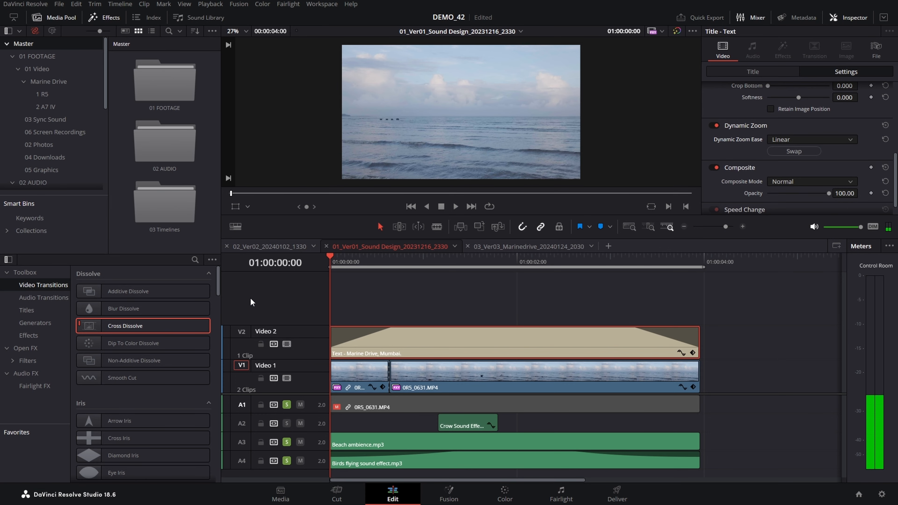
Remove both the fade-in and the fade-out from the "Marine Drive, Mumbai." title.
{"action": "left_click_drag", "start_coordinate": [371, 264], "coordinate": [331, 270]}
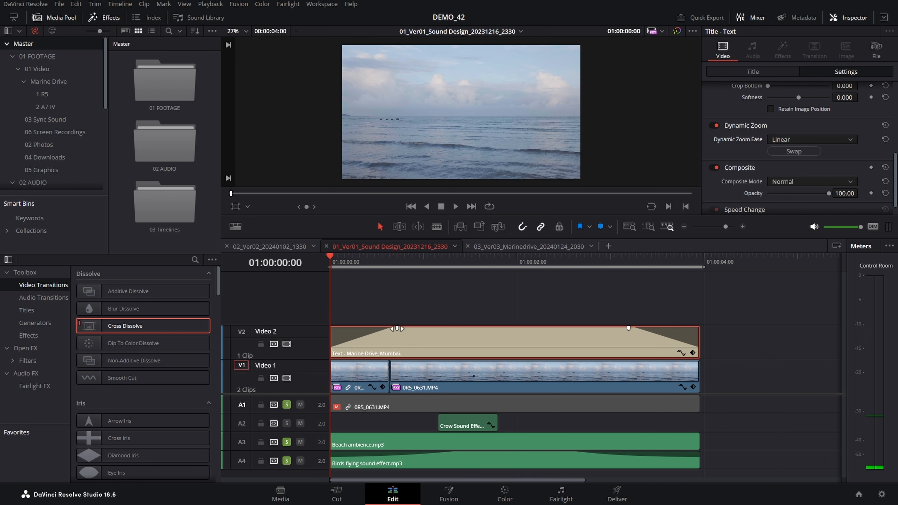
{"action": "left_click_drag", "start_coordinate": [396, 328], "coordinate": [332, 328]}
{"action": "left_click_drag", "start_coordinate": [627, 329], "coordinate": [698, 329]}
{"action": "left_click", "coordinate": [391, 342]}
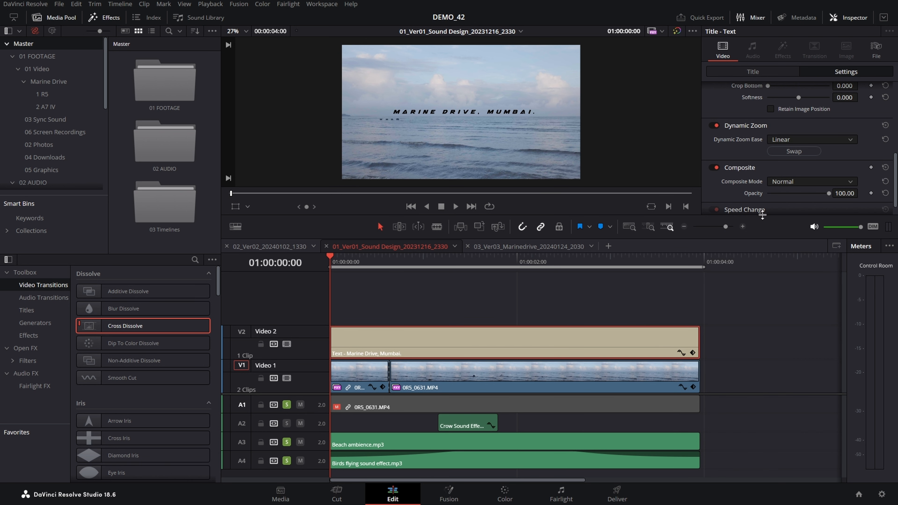
Keyframe the title's Rotation Angle from 2.800 at 01:00:00:00 to 0.000 at 01:00:01:24.
{"action": "scroll", "coordinate": [749, 142], "scroll_direction": "up", "scroll_amount": 10}
{"action": "scroll", "coordinate": [858, 127], "scroll_direction": "down", "scroll_amount": 8}
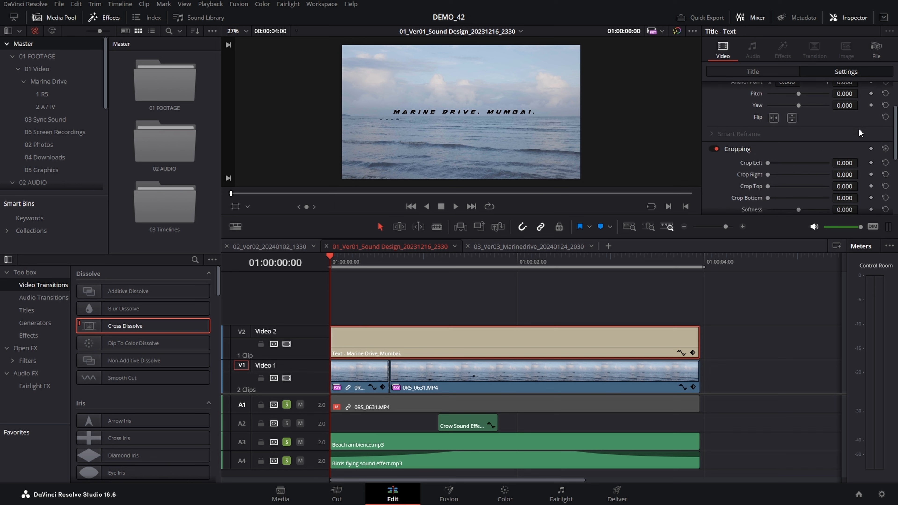
{"action": "scroll", "coordinate": [859, 129], "scroll_direction": "up", "scroll_amount": 8}
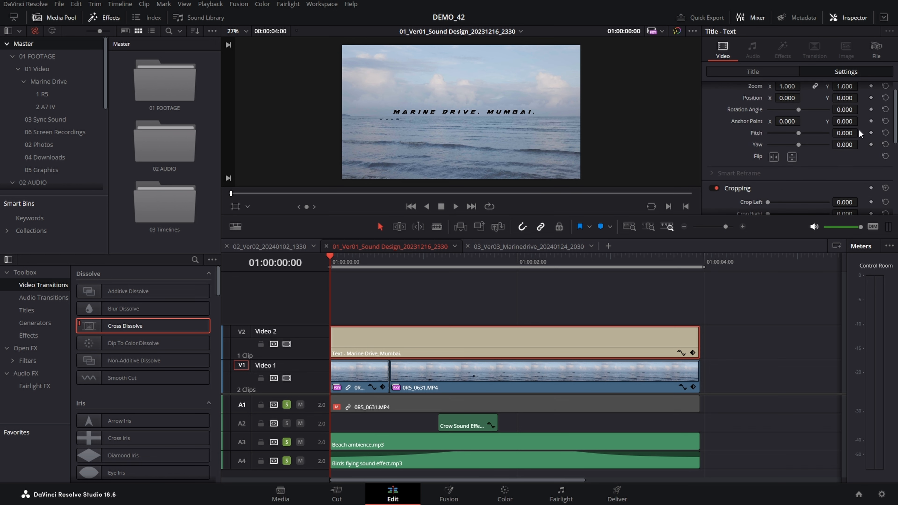
{"action": "left_click", "coordinate": [885, 127]}
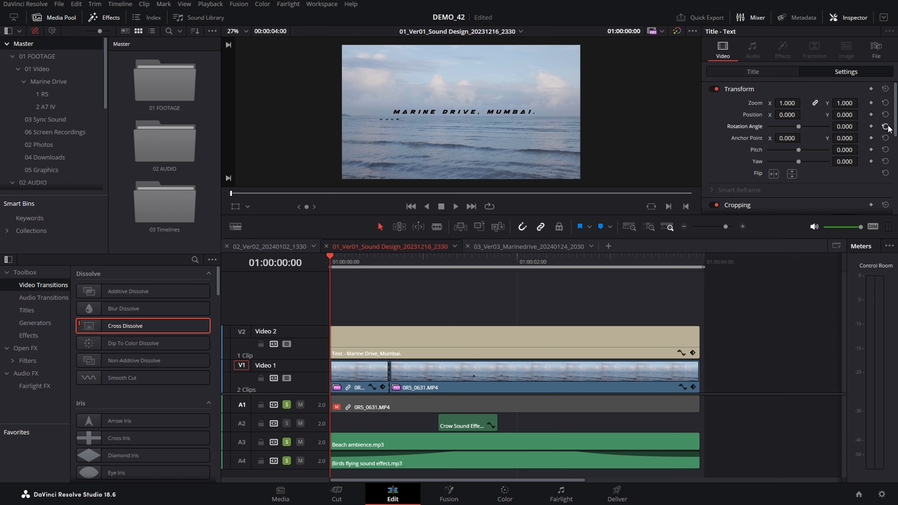
{"action": "left_click_drag", "start_coordinate": [372, 261], "coordinate": [263, 269]}
{"action": "left_click_drag", "start_coordinate": [465, 262], "coordinate": [513, 265]}
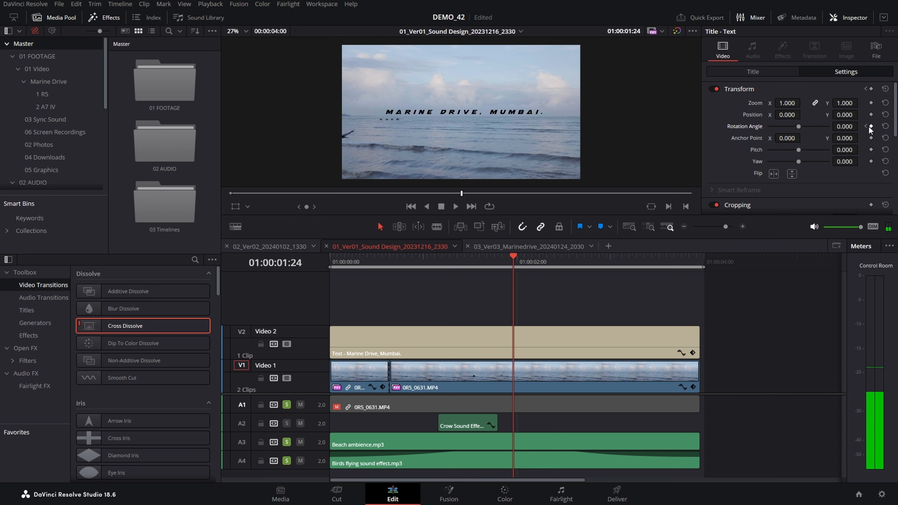
{"action": "left_click_drag", "start_coordinate": [465, 259], "coordinate": [301, 264]}
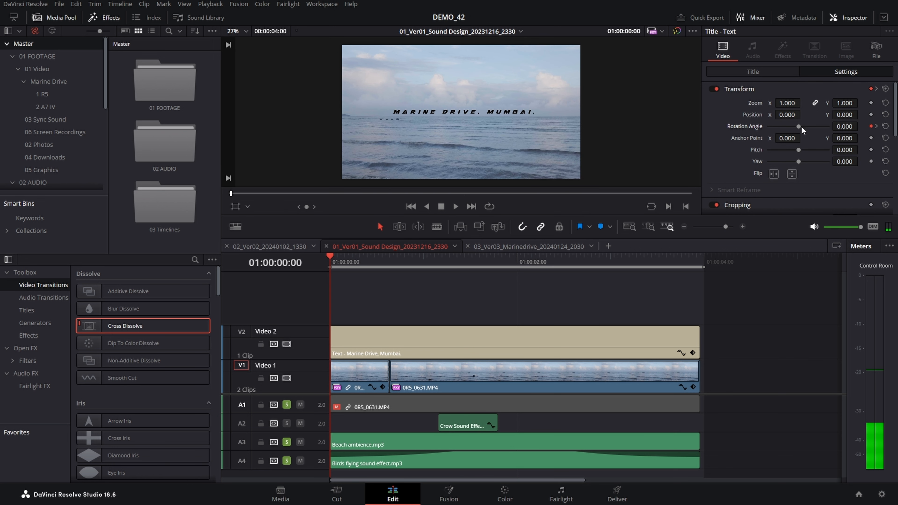
{"action": "left_click_drag", "start_coordinate": [844, 126], "coordinate": [853, 127]}
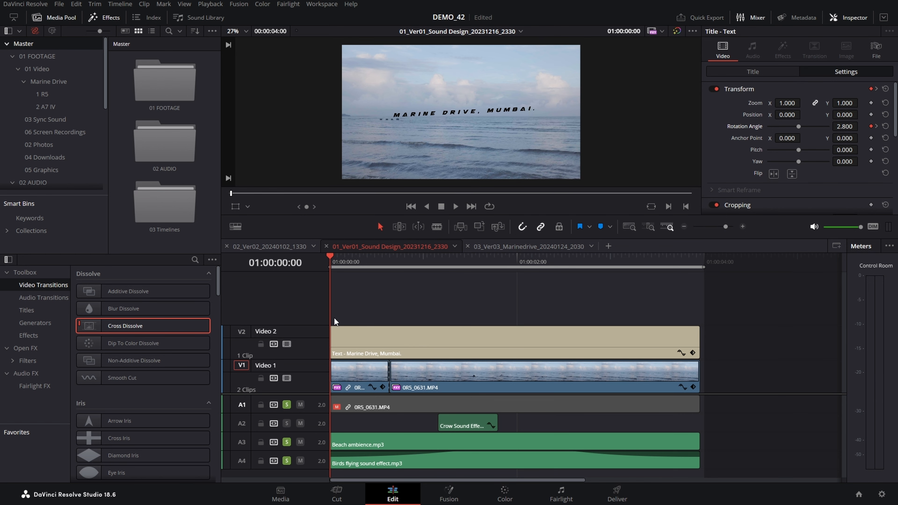
Play the timeline full screen and scrub to 01:00:02:06 to review the title's rotation animation.
{"action": "key", "text": "ctrl+f"}
{"action": "key", "text": "space"}
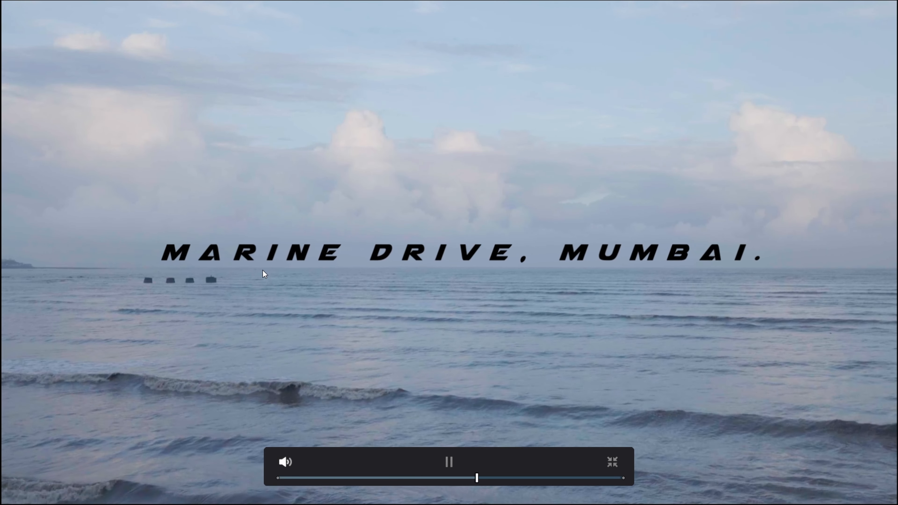
{"action": "key", "text": "Escape"}
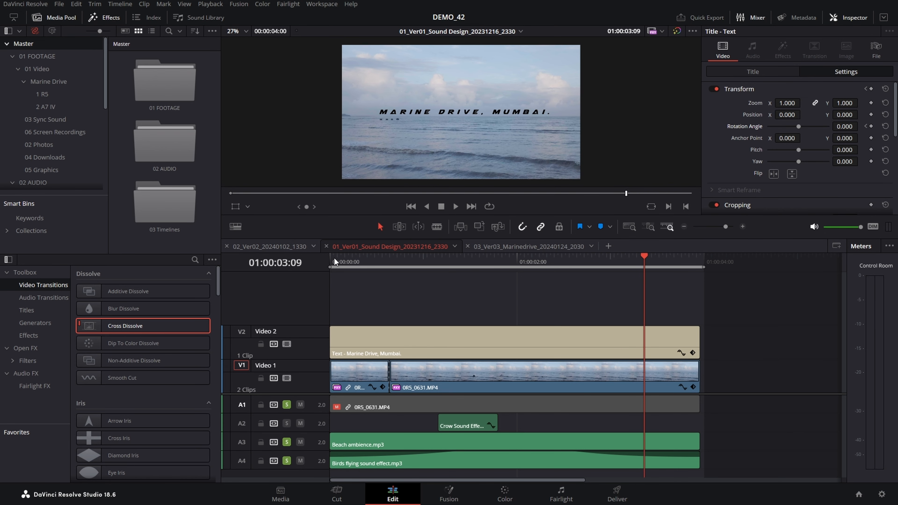
{"action": "key", "text": "space"}
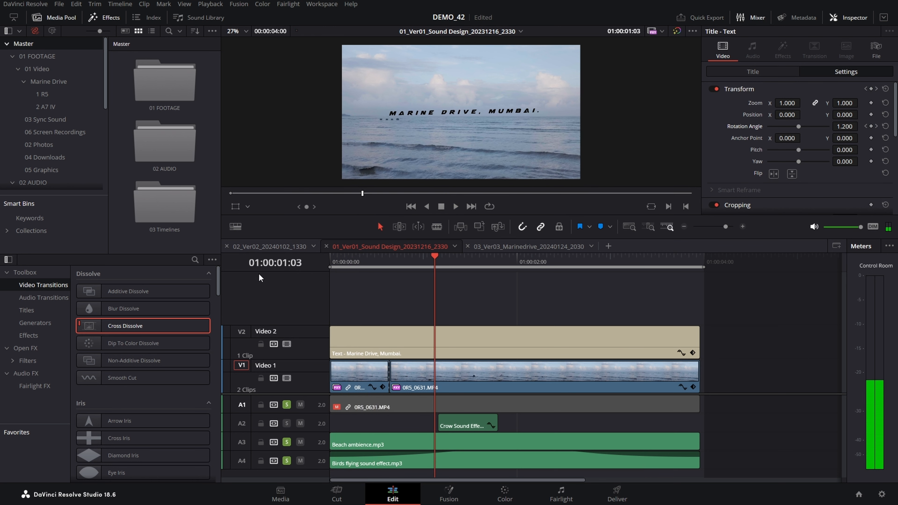
{"action": "left_click_drag", "start_coordinate": [448, 258], "coordinate": [539, 259]}
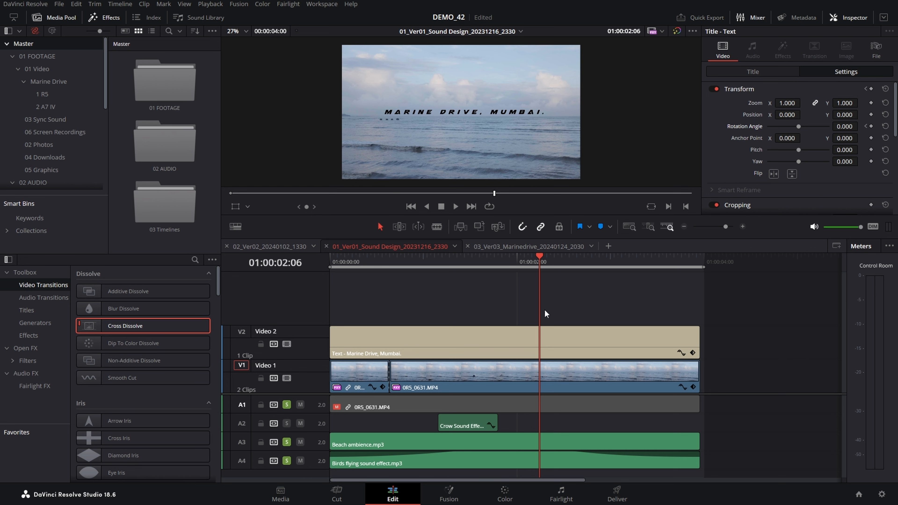
{"action": "left_click", "coordinate": [488, 351]}
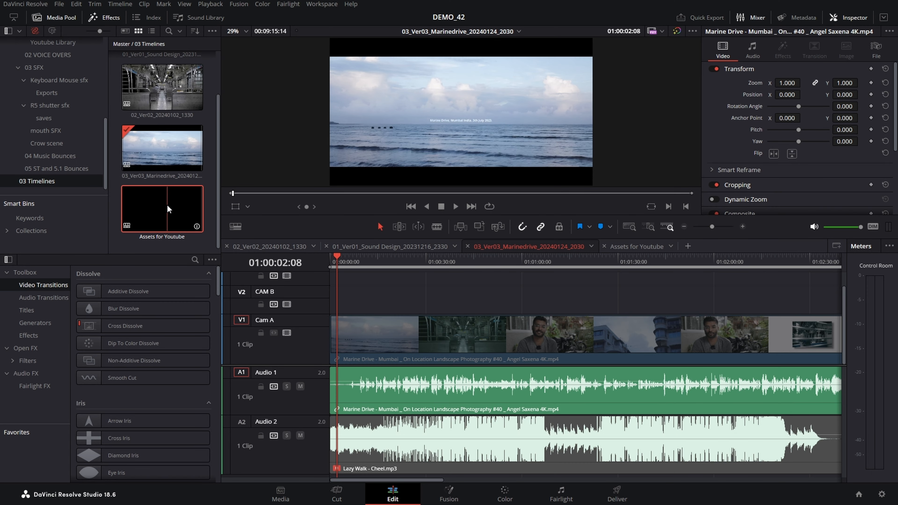
Copy the three lower-third titles on Video 2 of the "Assets for Youtube" timeline and return to the 03_Ver03_Marinedrive_20240124_2030 timeline.
{"action": "double_click", "coordinate": [168, 208]}
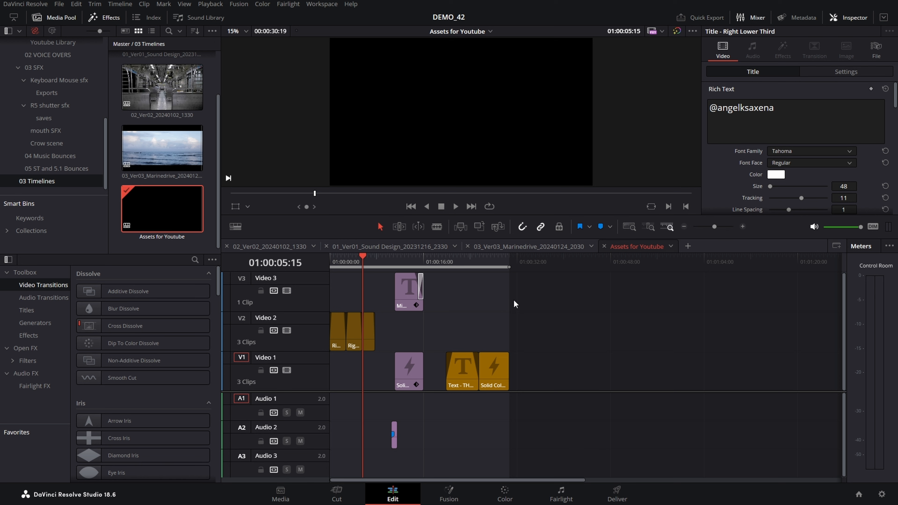
{"action": "left_click_drag", "start_coordinate": [400, 327], "coordinate": [319, 329]}
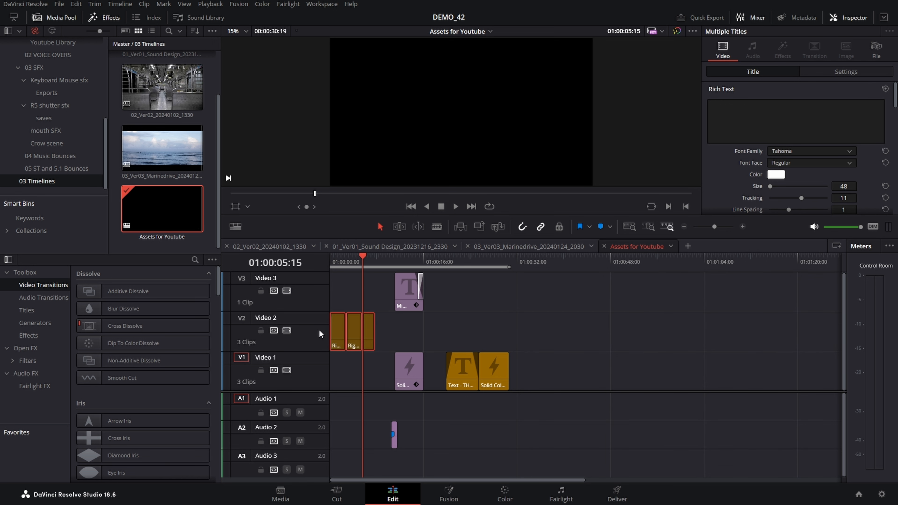
{"action": "left_click", "coordinate": [539, 243]}
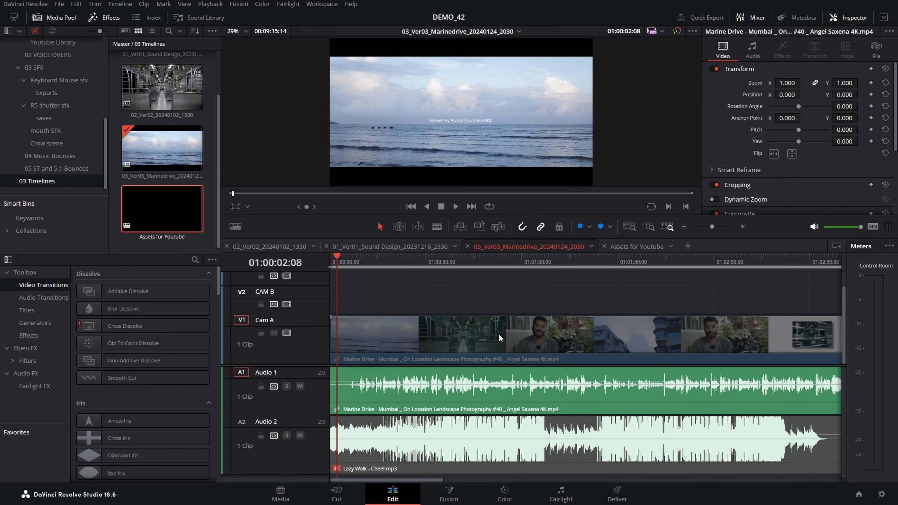
Paste the three copied lower-third titles onto the CAM B track at the start of the timeline, 01:00:00:00.
{"action": "left_click_drag", "start_coordinate": [393, 267], "coordinate": [305, 264]}
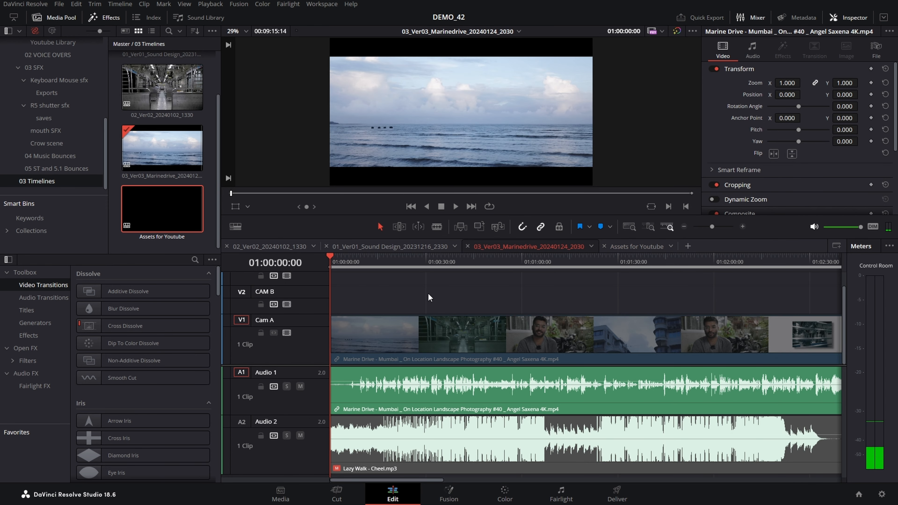
{"action": "left_click_drag", "start_coordinate": [354, 267], "coordinate": [311, 273]}
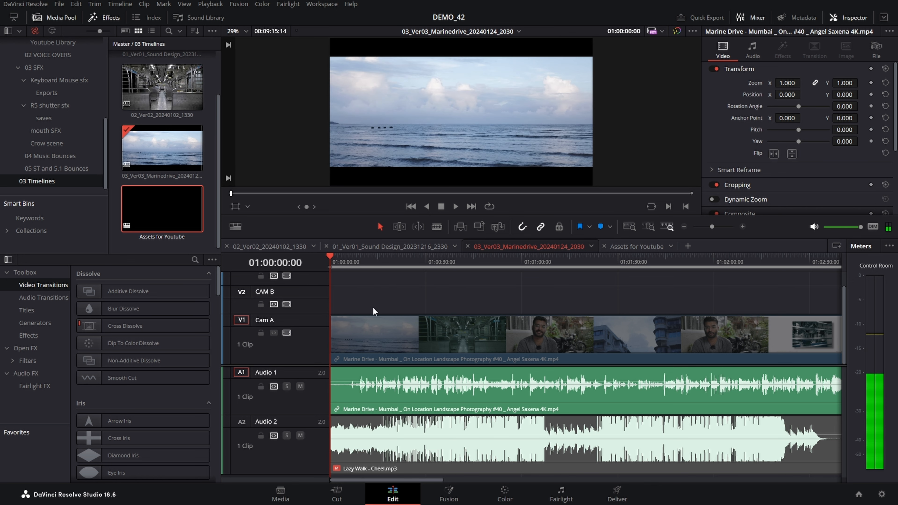
{"action": "scroll", "coordinate": [373, 306], "scroll_direction": "up", "scroll_amount": 5}
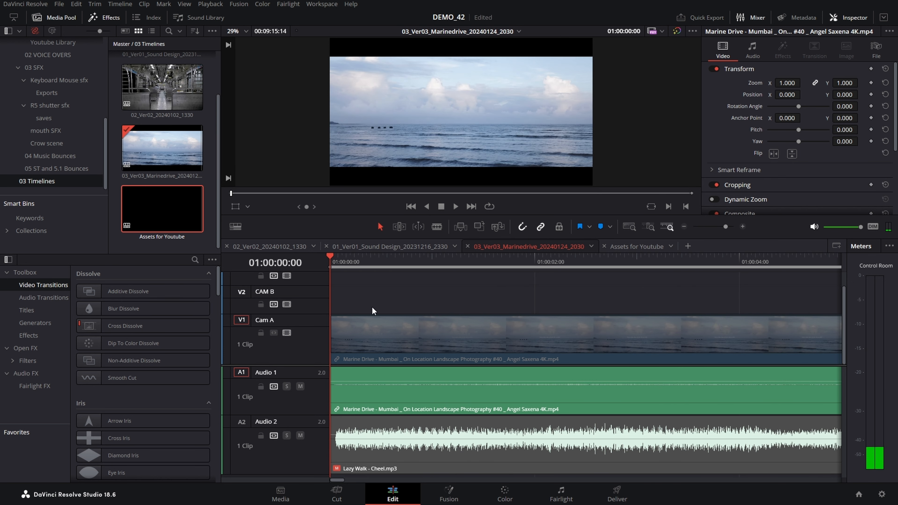
{"action": "left_click", "coordinate": [275, 334]}
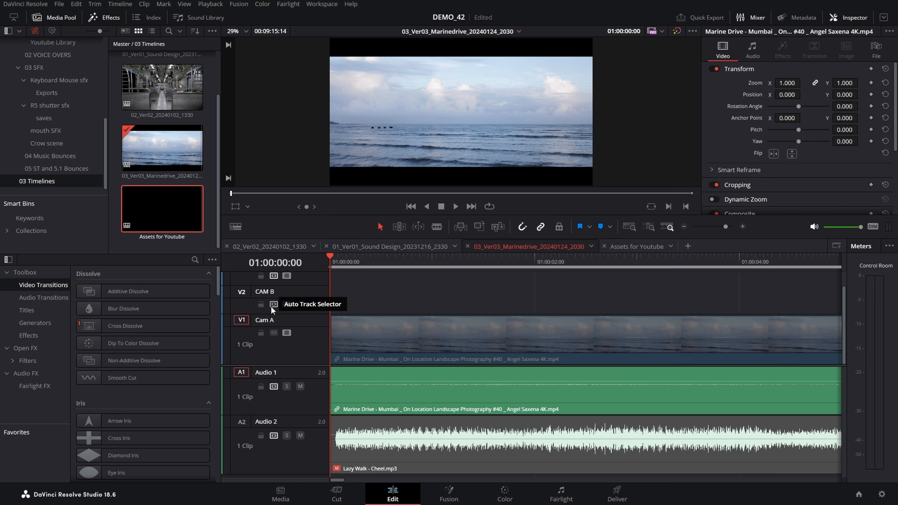
{"action": "scroll", "coordinate": [359, 300], "scroll_direction": "up", "scroll_amount": 1}
{"action": "scroll", "coordinate": [359, 290], "scroll_direction": "down", "scroll_amount": 1}
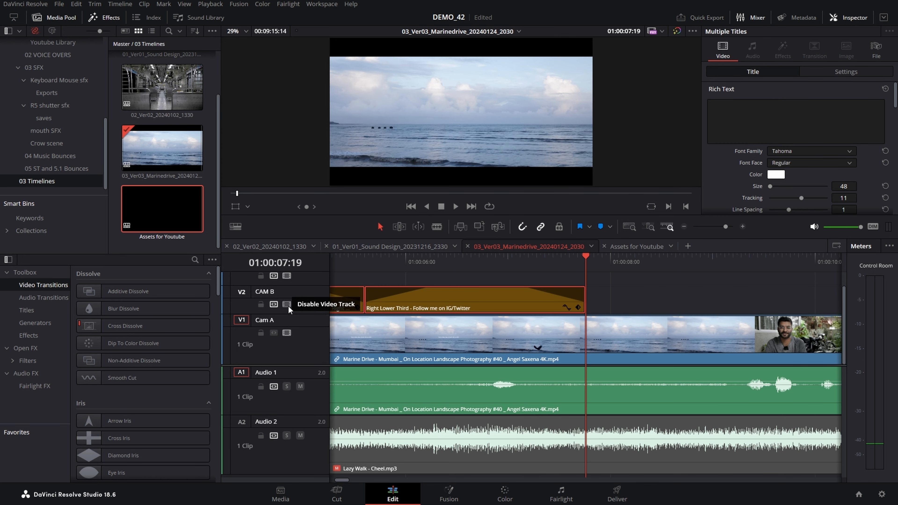
Preview the first pasted lower-third title around 01:00:01:10 and save the project.
{"action": "key", "text": "ctrl+minus"}
{"action": "left_click_drag", "start_coordinate": [344, 265], "coordinate": [348, 263]}
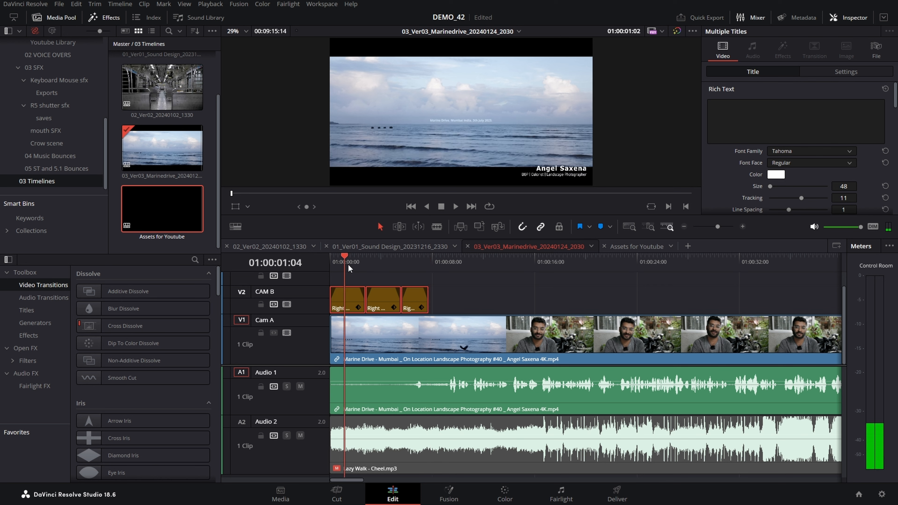
{"action": "key", "text": "ctrl+equal"}
{"action": "key", "text": "ctrl+equal"}
{"action": "key", "text": "ctrl+s"}
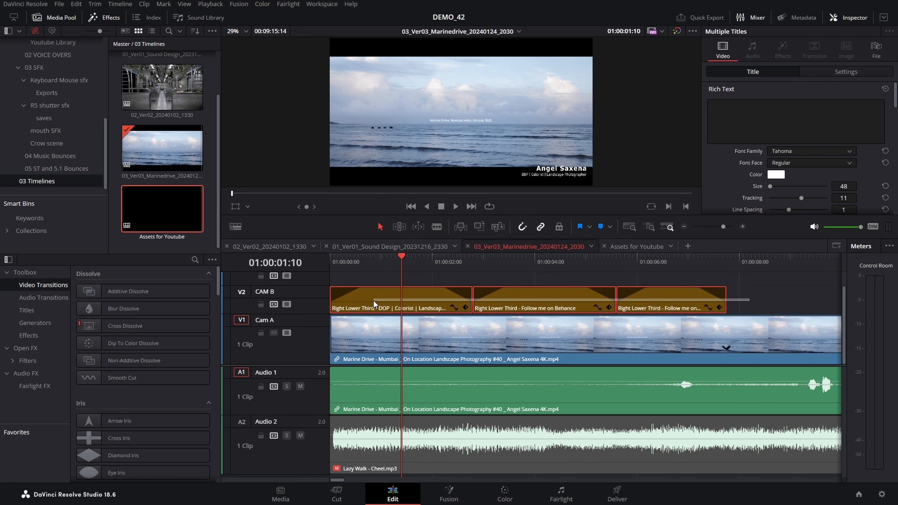
Adjust the vertical position of the three selected lower-third titles together in their transform settings.
{"action": "left_click", "coordinate": [846, 72]}
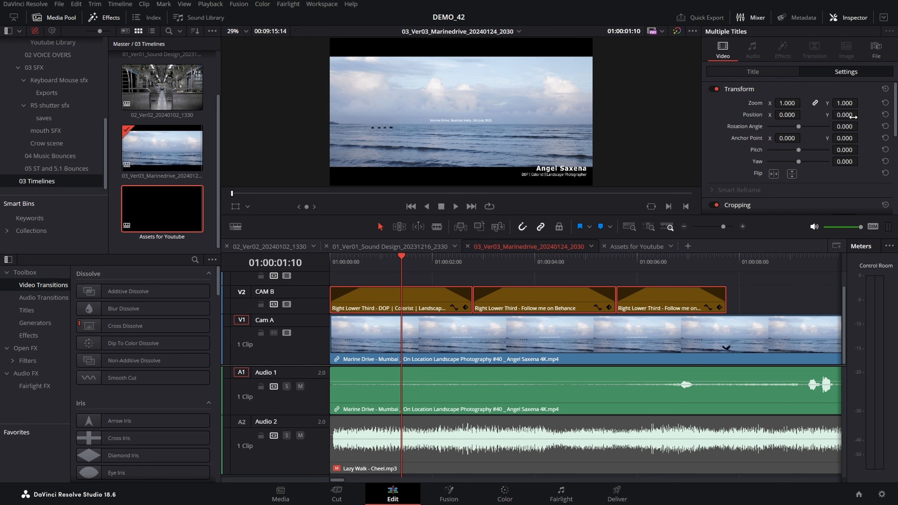
{"action": "left_click_drag", "start_coordinate": [843, 115], "coordinate": [861, 113]}
{"action": "left_click_drag", "start_coordinate": [860, 114], "coordinate": [868, 114]}
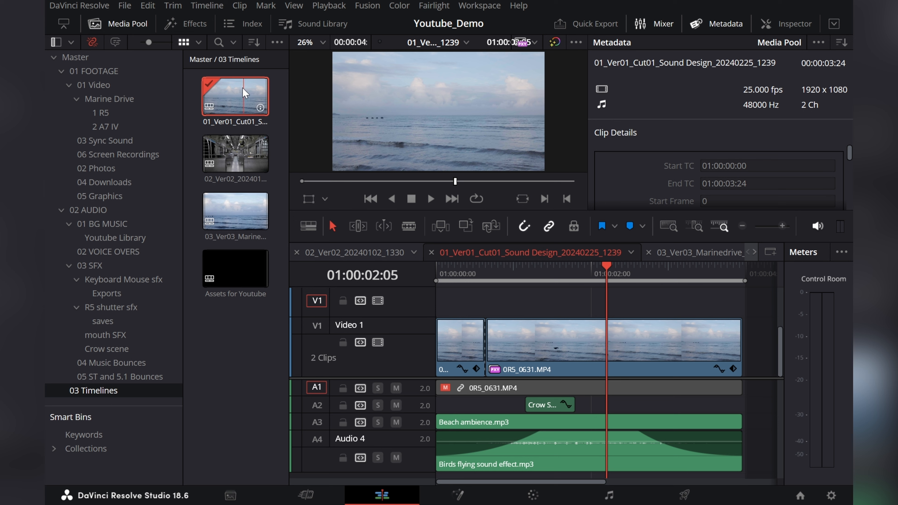
Open the timeline settings of 01_Ver01_Cut01_Sound Design_20240225_1239 in the Youtube_Demo project.
{"action": "right_click", "coordinate": [235, 92]}
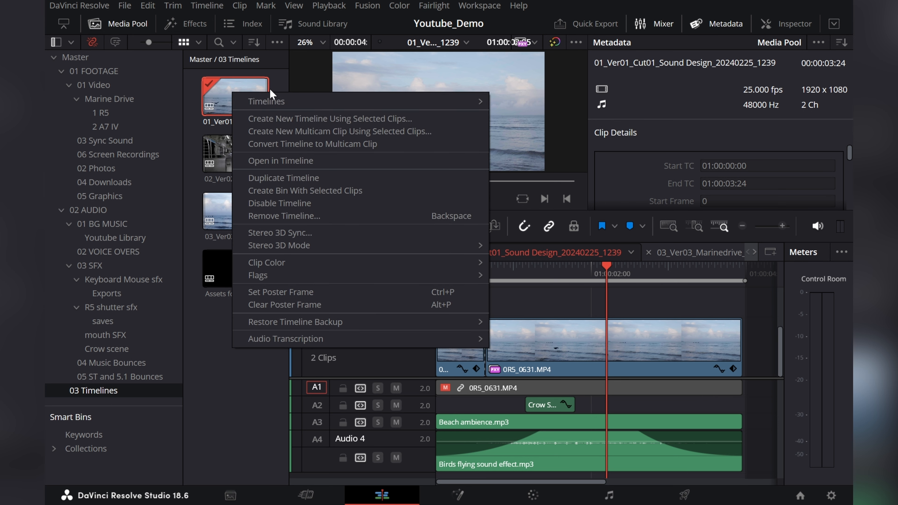
{"action": "mouse_move", "coordinate": [269, 101]}
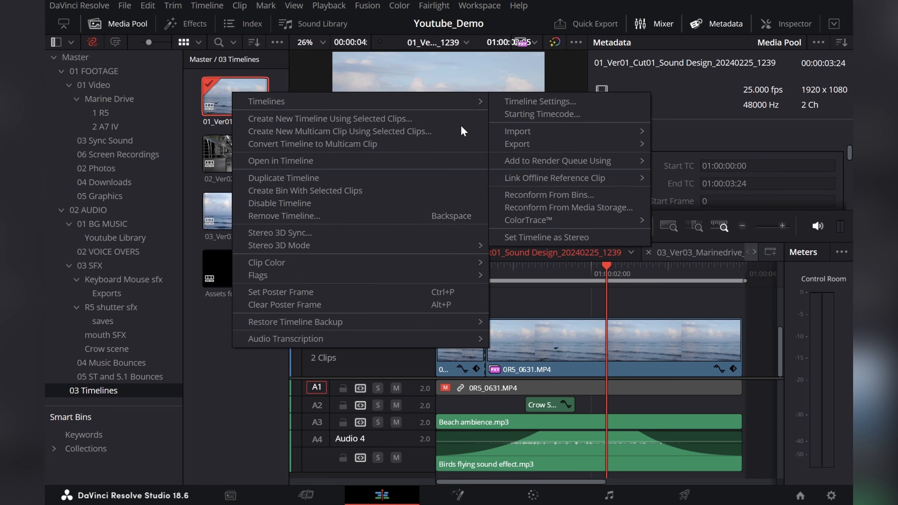
{"action": "left_click", "coordinate": [554, 102]}
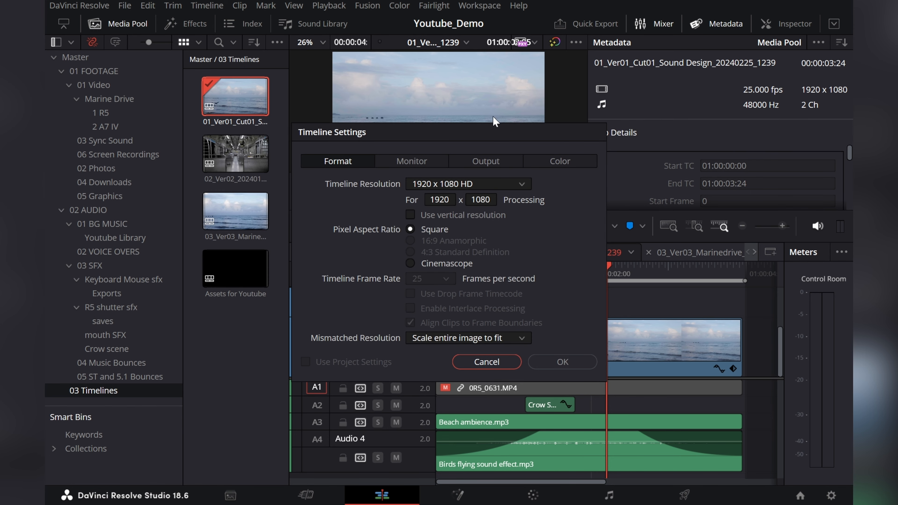
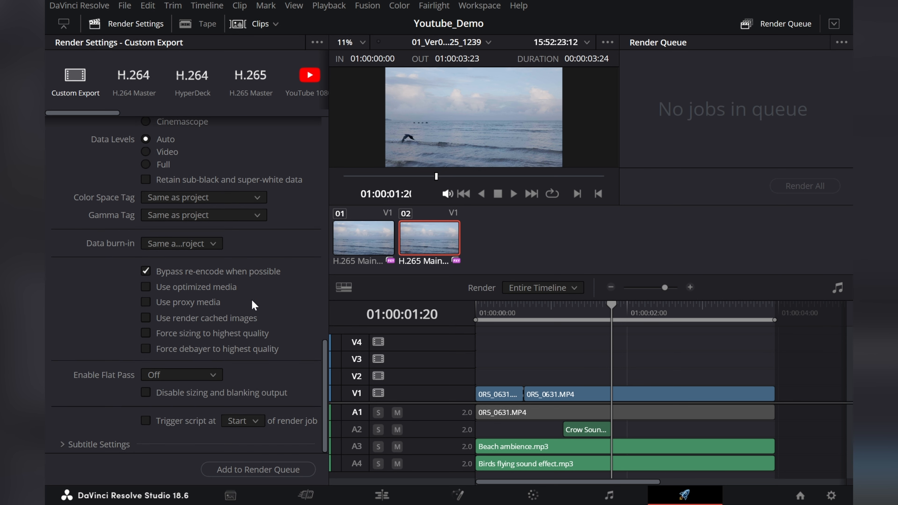
Enable subtitle export in the custom export's video render settings and go through its format options.
{"action": "left_click", "coordinate": [70, 446]}
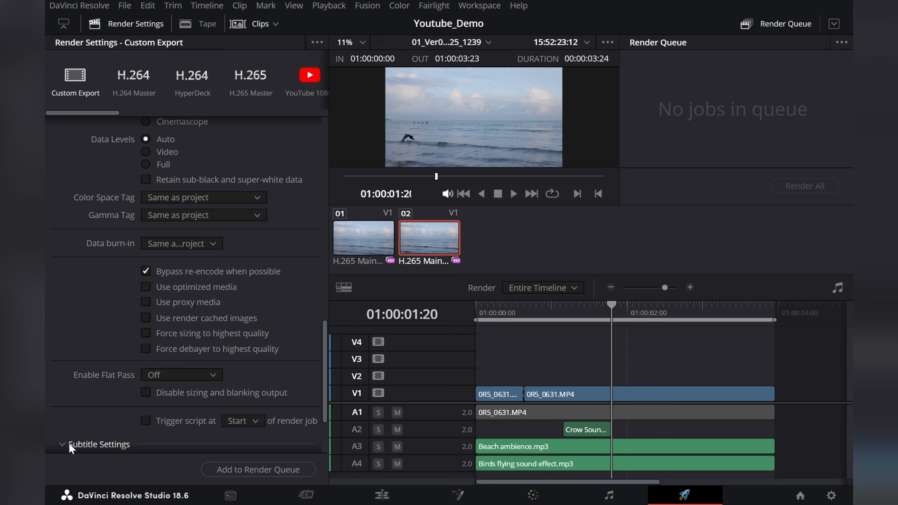
{"action": "scroll", "coordinate": [72, 448], "scroll_direction": "down", "scroll_amount": 3}
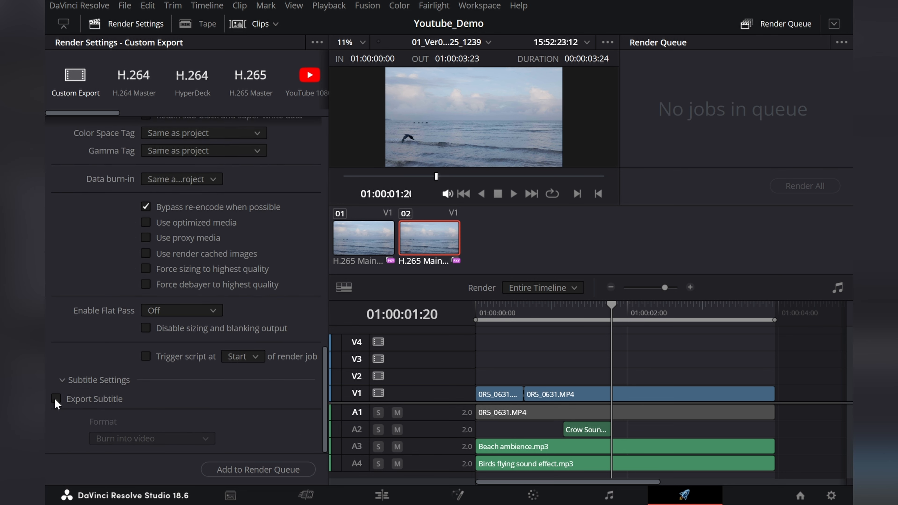
{"action": "left_click", "coordinate": [56, 398]}
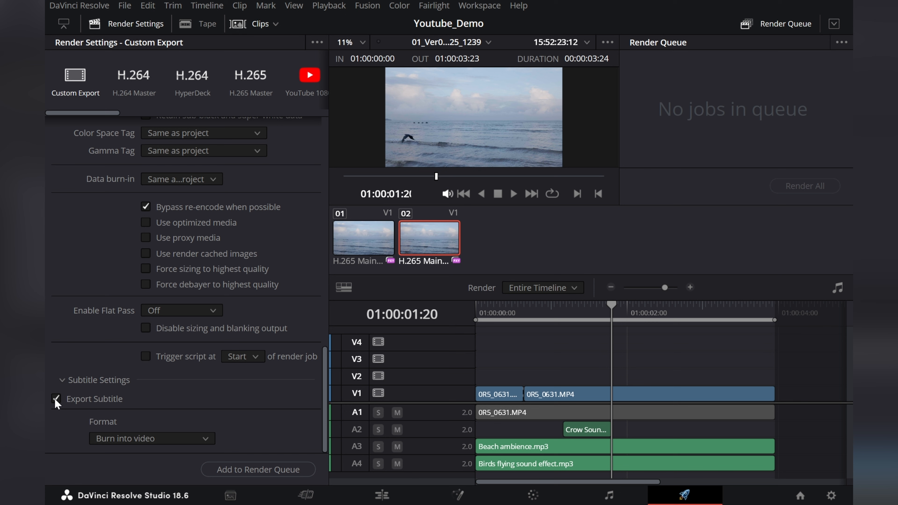
{"action": "left_click", "coordinate": [122, 436]}
{"action": "left_click", "coordinate": [131, 480]}
Examine the audio codec choices available for the QuickTime render format.
{"action": "scroll", "coordinate": [253, 380], "scroll_direction": "up", "scroll_amount": 10}
{"action": "left_click", "coordinate": [183, 211]}
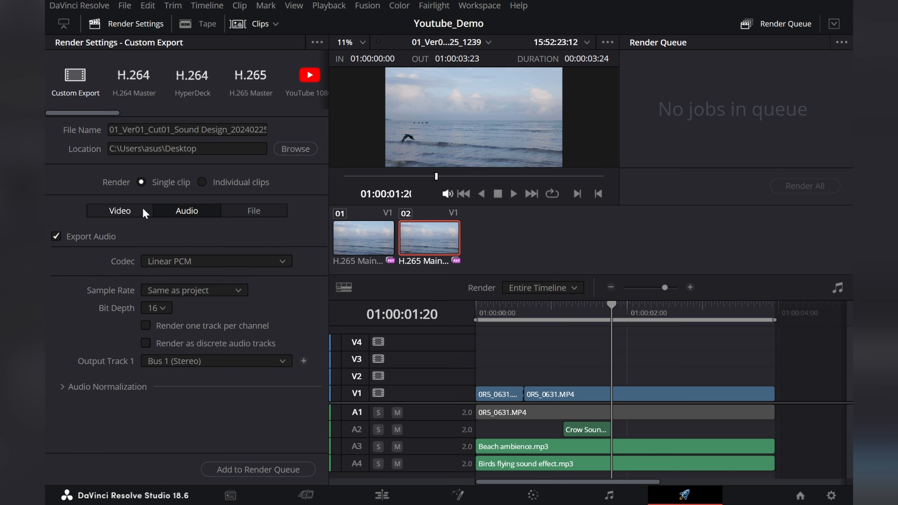
{"action": "left_click", "coordinate": [125, 210]}
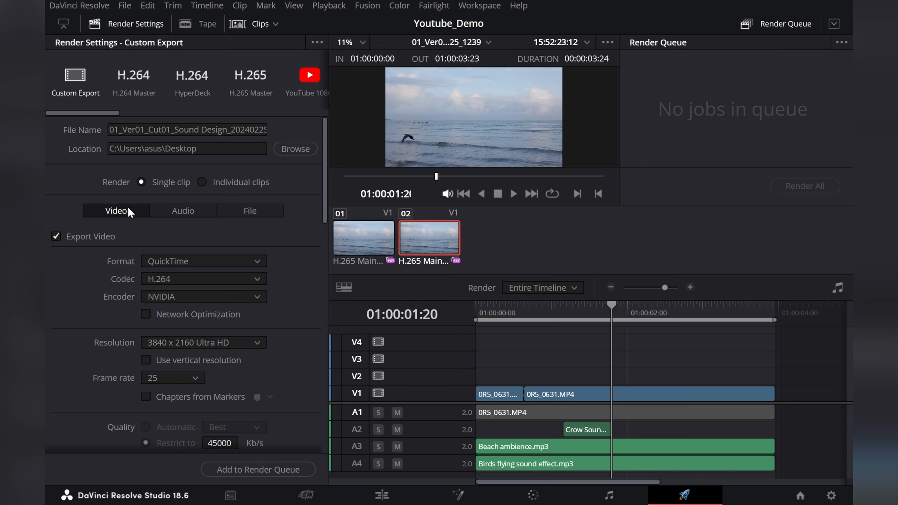
{"action": "left_click", "coordinate": [193, 212]}
{"action": "left_click", "coordinate": [234, 262]}
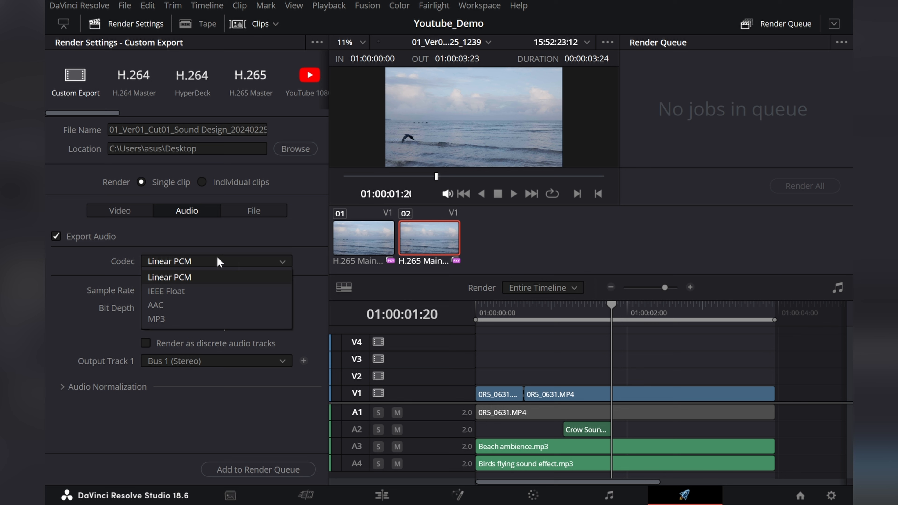
Switch the render format to MP4 and check which audio codecs it offers.
{"action": "left_click", "coordinate": [130, 216]}
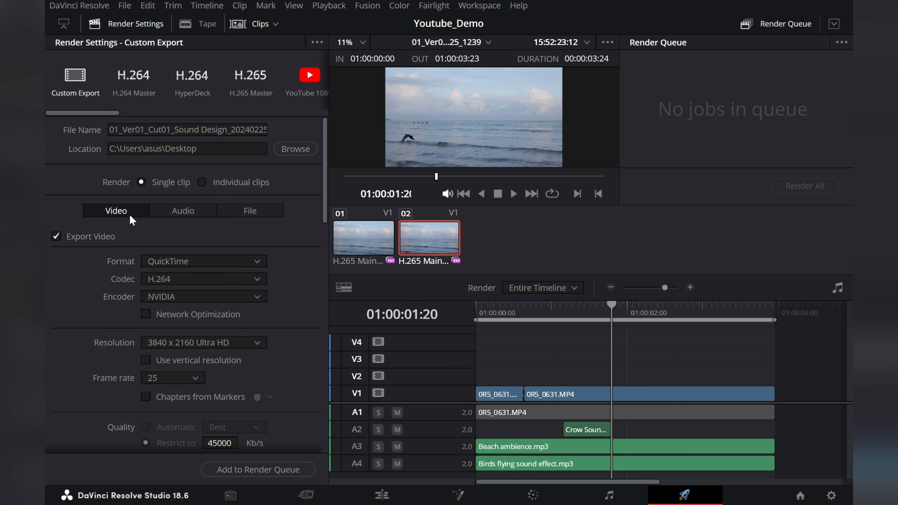
{"action": "left_click", "coordinate": [166, 254]}
{"action": "left_click", "coordinate": [180, 345]}
{"action": "left_click", "coordinate": [189, 212]}
{"action": "left_click", "coordinate": [187, 261]}
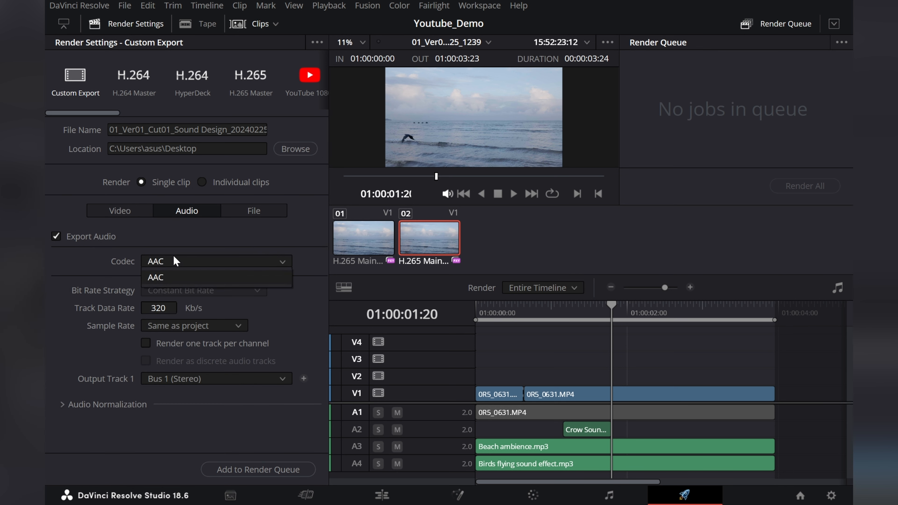
{"action": "left_click", "coordinate": [104, 268]}
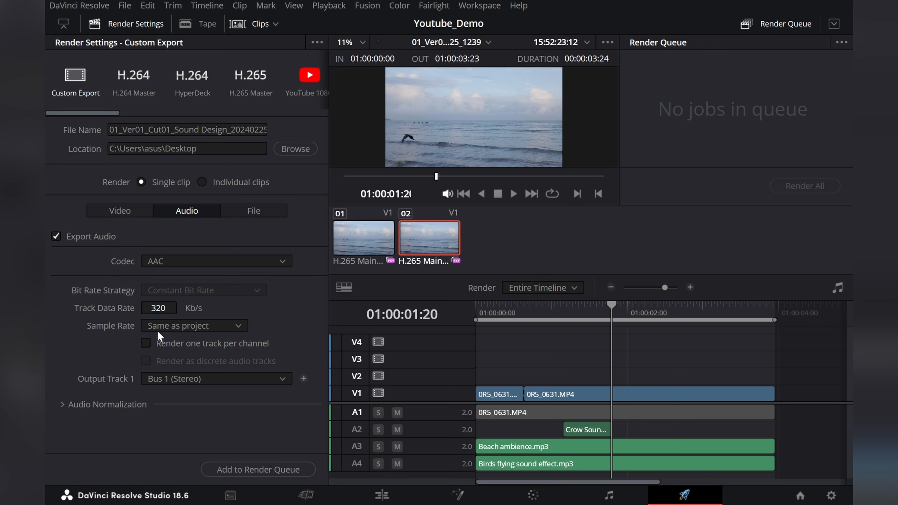
Check the AAC track data rate and set the audio sample rate to 48000.
{"action": "left_click_drag", "start_coordinate": [113, 310], "coordinate": [163, 316]}
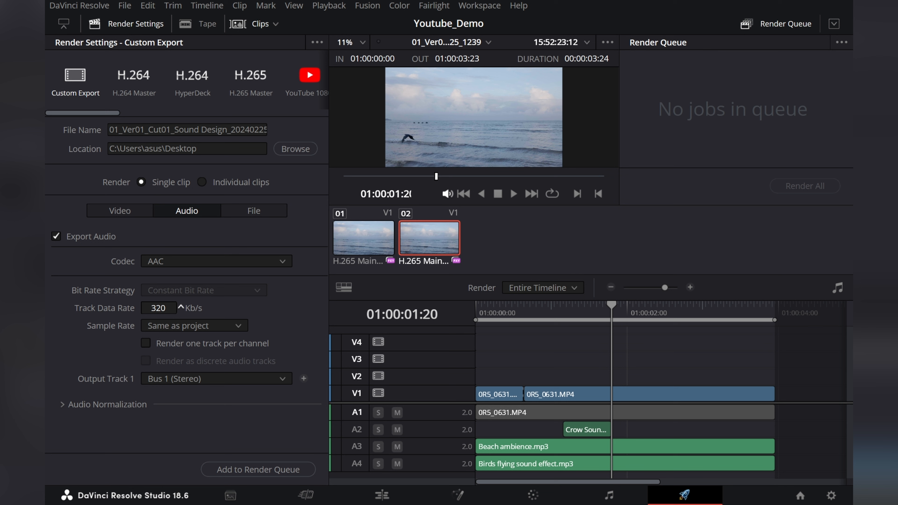
{"action": "left_click", "coordinate": [221, 326]}
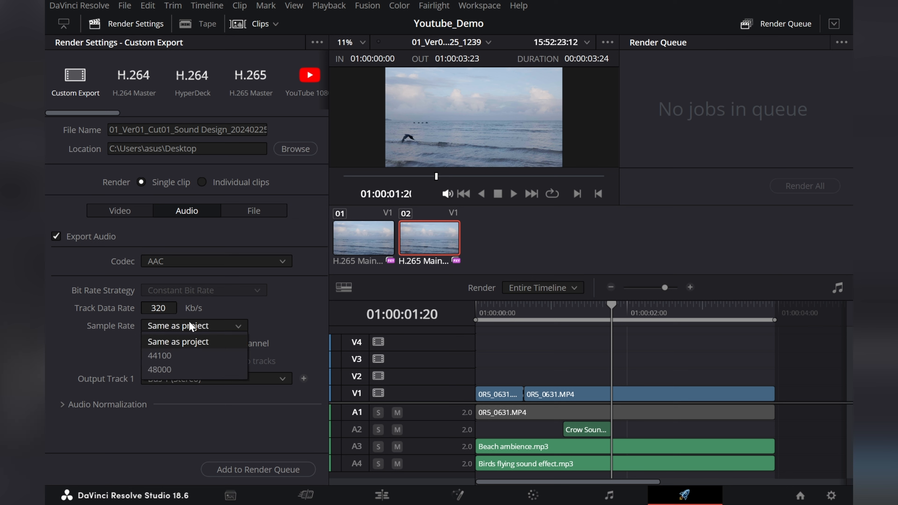
{"action": "left_click", "coordinate": [173, 368]}
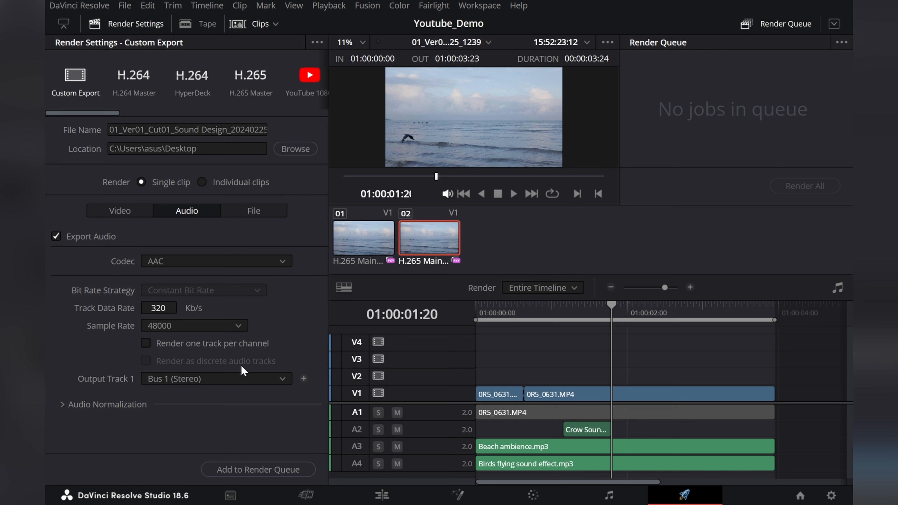
Enable audio normalization for the render, try the YouTube mode, and set the mode to Sample Peak Program.
{"action": "left_click", "coordinate": [67, 405]}
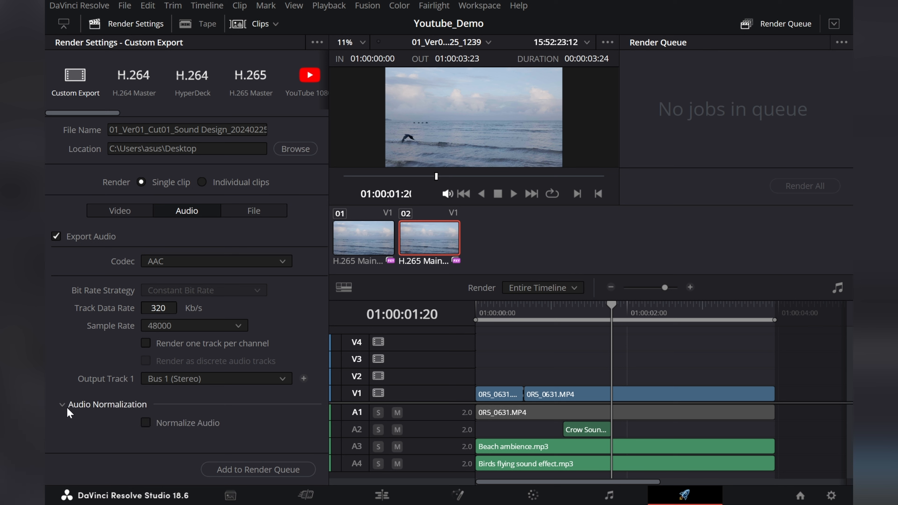
{"action": "scroll", "coordinate": [109, 414], "scroll_direction": "down", "scroll_amount": 2}
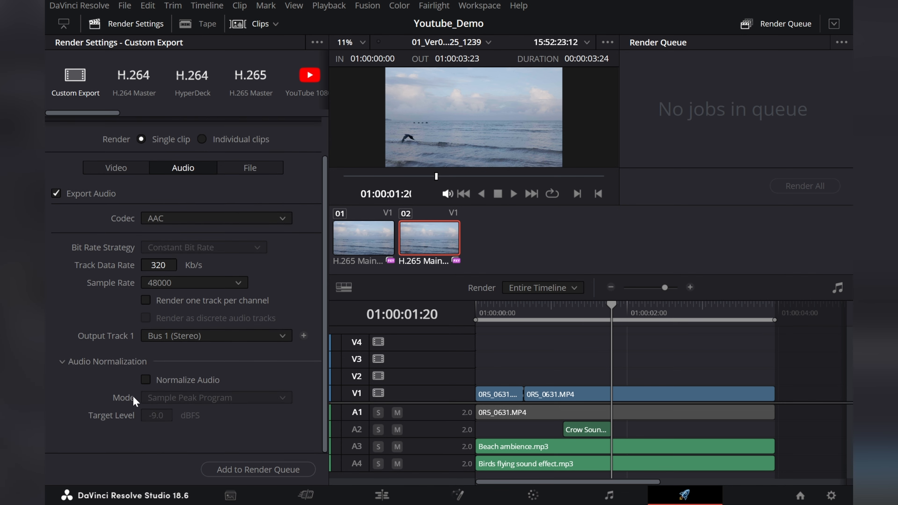
{"action": "left_click", "coordinate": [146, 379]}
{"action": "left_click", "coordinate": [190, 403]}
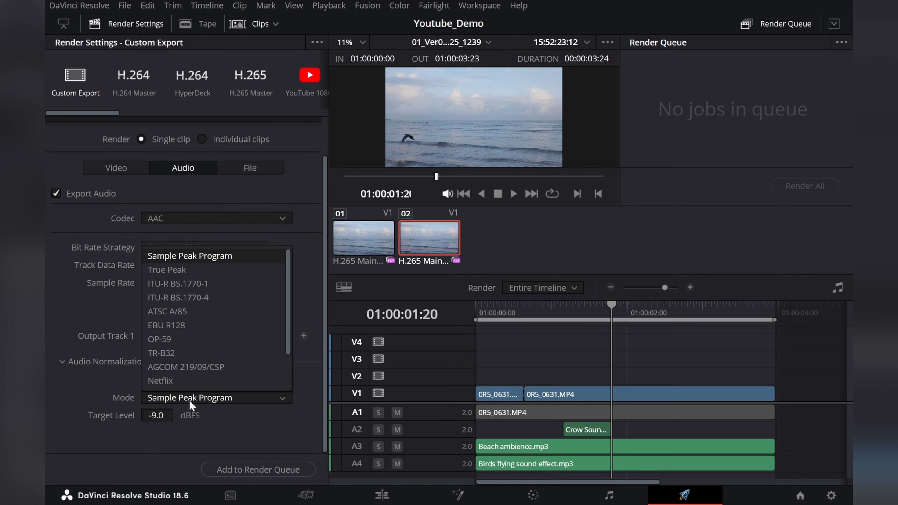
{"action": "scroll", "coordinate": [199, 334], "scroll_direction": "down", "scroll_amount": 3}
{"action": "scroll", "coordinate": [199, 334], "scroll_direction": "up", "scroll_amount": 2}
{"action": "scroll", "coordinate": [199, 334], "scroll_direction": "down", "scroll_amount": 2}
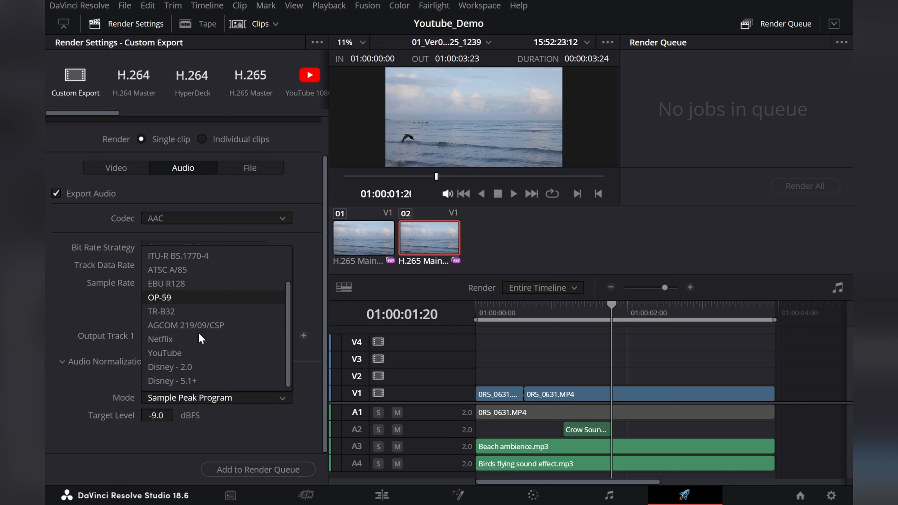
{"action": "left_click", "coordinate": [184, 353]}
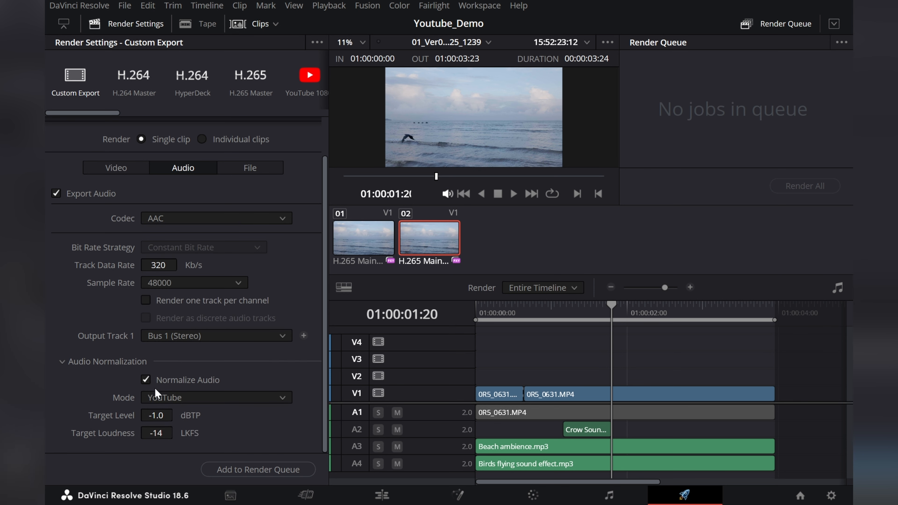
{"action": "left_click", "coordinate": [167, 398]}
{"action": "left_click", "coordinate": [191, 259]}
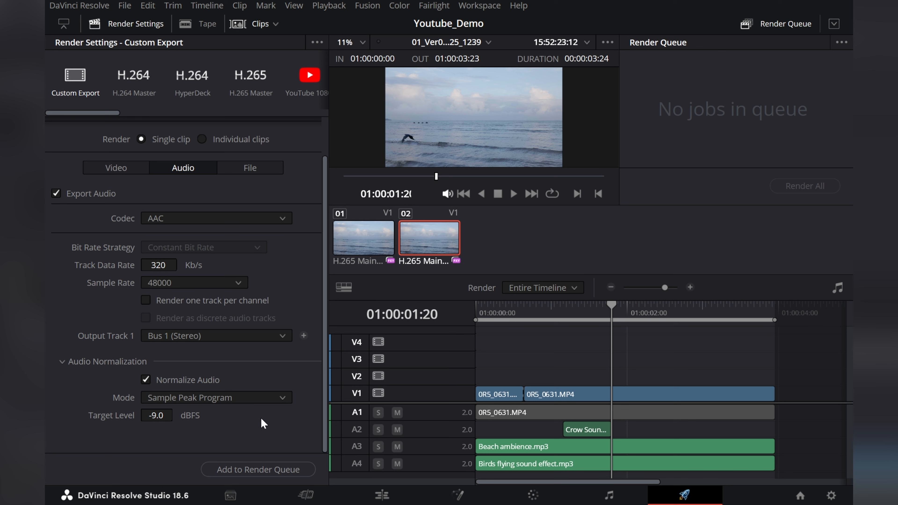
Set the video render format to QuickTime.
{"action": "scroll", "coordinate": [261, 417], "scroll_direction": "up", "scroll_amount": 2}
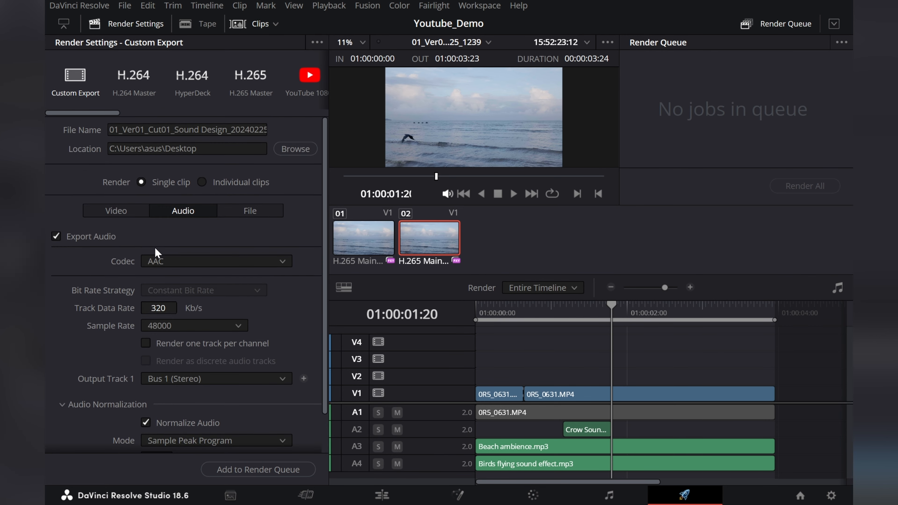
{"action": "left_click", "coordinate": [116, 208]}
{"action": "left_click", "coordinate": [169, 260]}
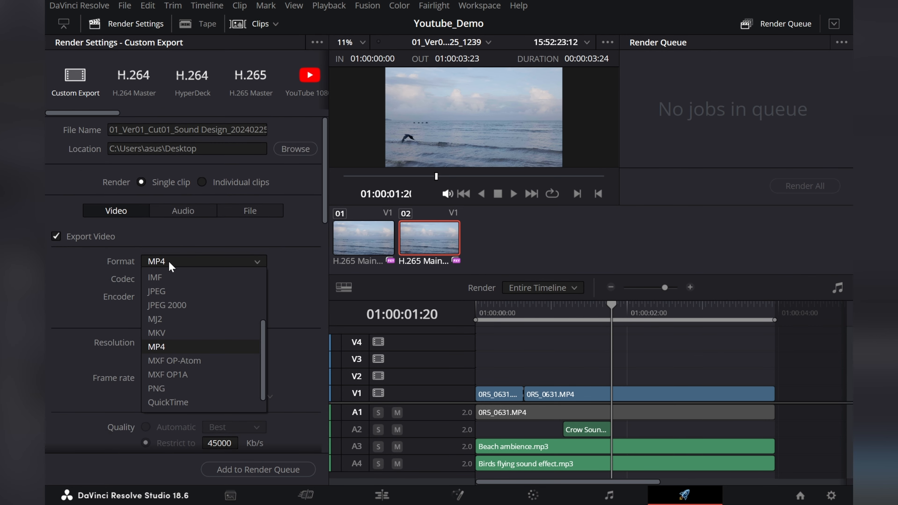
{"action": "left_click", "coordinate": [185, 402]}
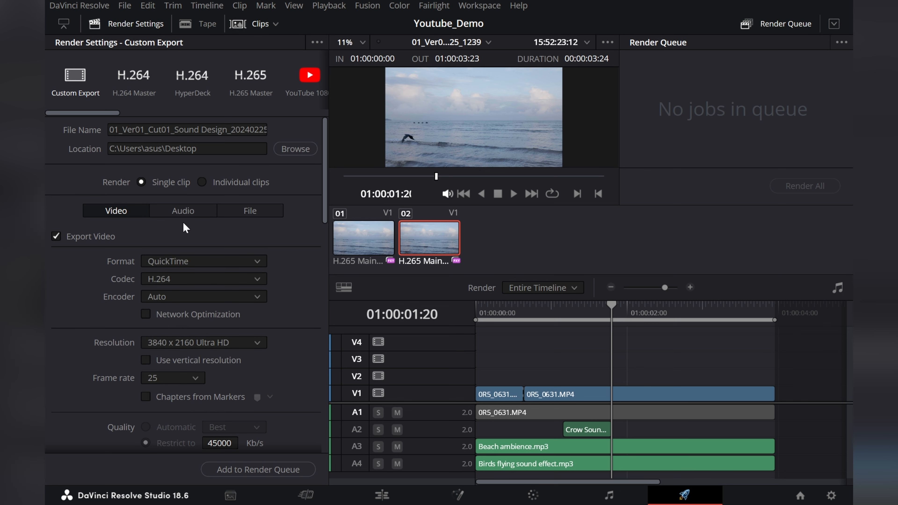
Set the export audio codec to Linear PCM with a bit depth of 24 and a sample rate of 48000.
{"action": "left_click", "coordinate": [185, 210]}
{"action": "left_click", "coordinate": [179, 262]}
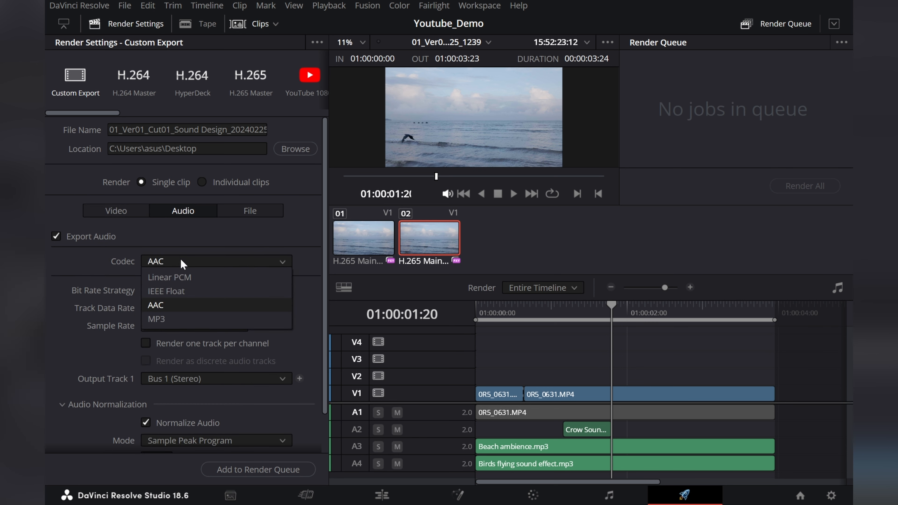
{"action": "left_click", "coordinate": [177, 279]}
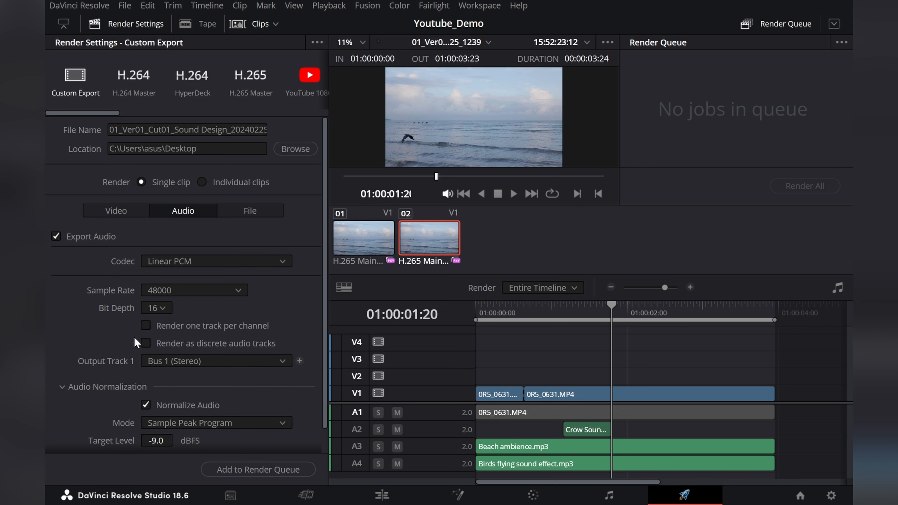
{"action": "left_click", "coordinate": [153, 309]}
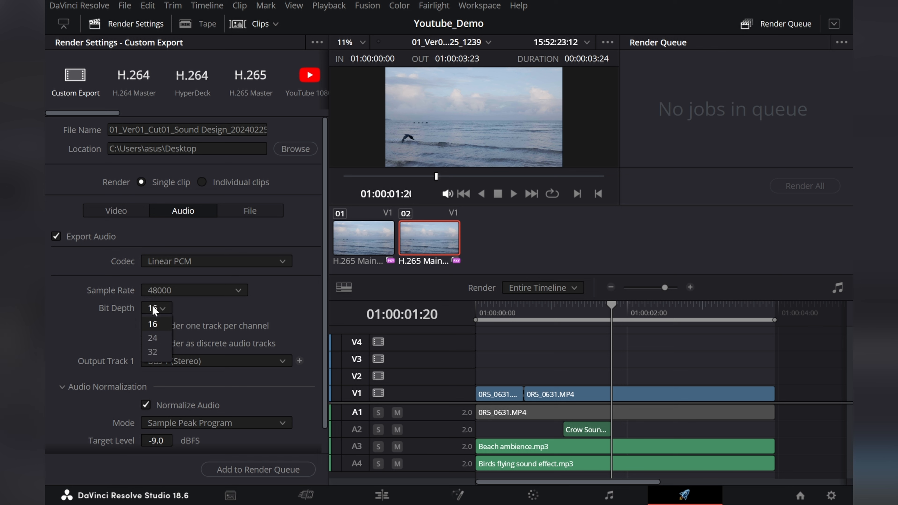
{"action": "left_click", "coordinate": [155, 338]}
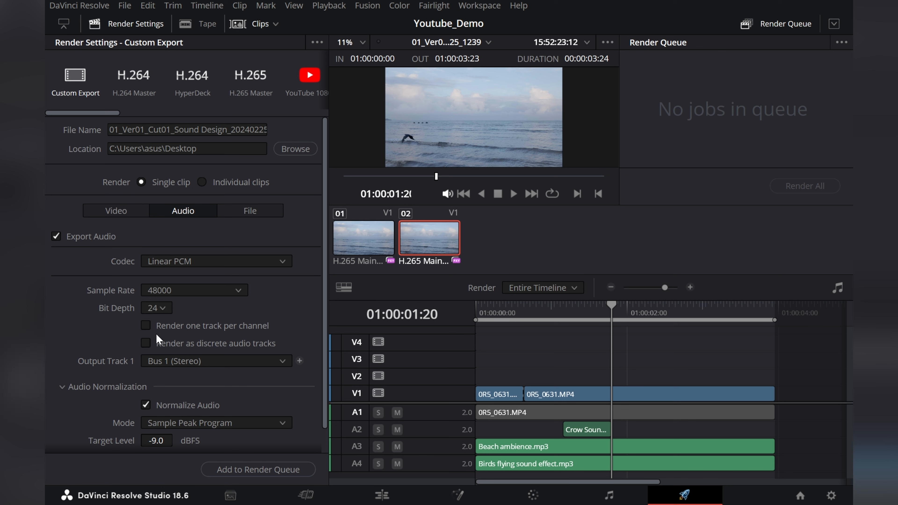
{"action": "left_click", "coordinate": [164, 289]}
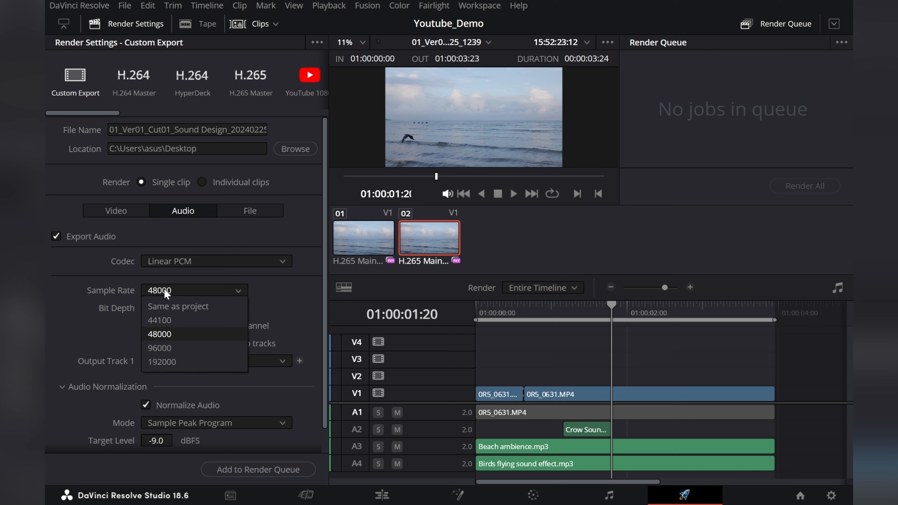
{"action": "left_click", "coordinate": [163, 333]}
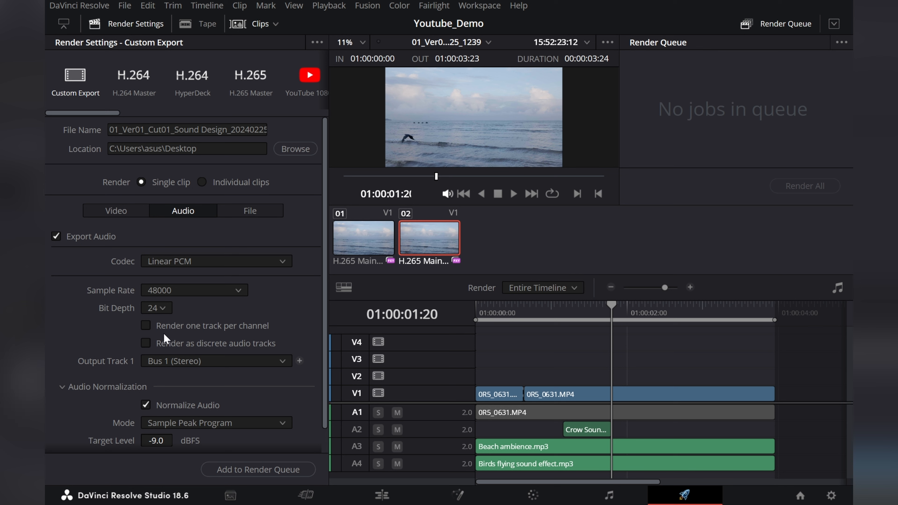
Turn off audio normalization and open the render's file naming settings.
{"action": "scroll", "coordinate": [265, 329], "scroll_direction": "down", "scroll_amount": 1}
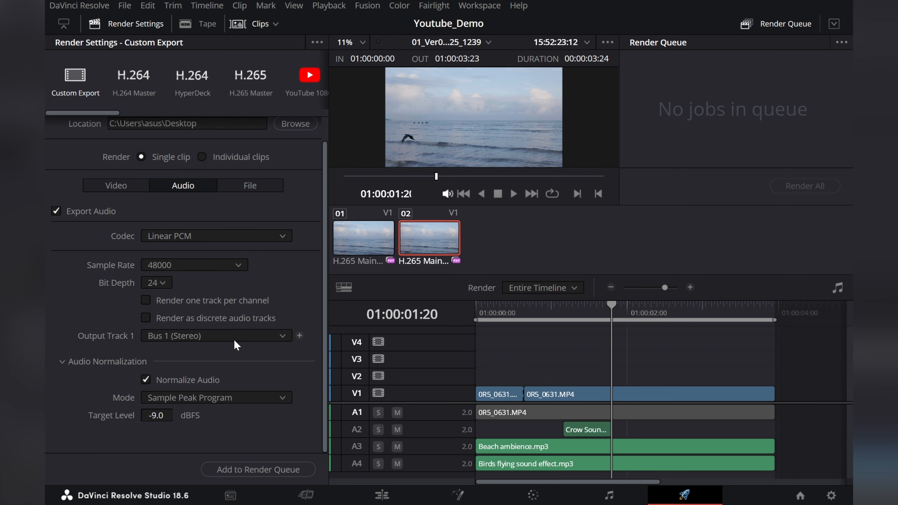
{"action": "left_click", "coordinate": [145, 380]}
{"action": "left_click", "coordinate": [261, 185]}
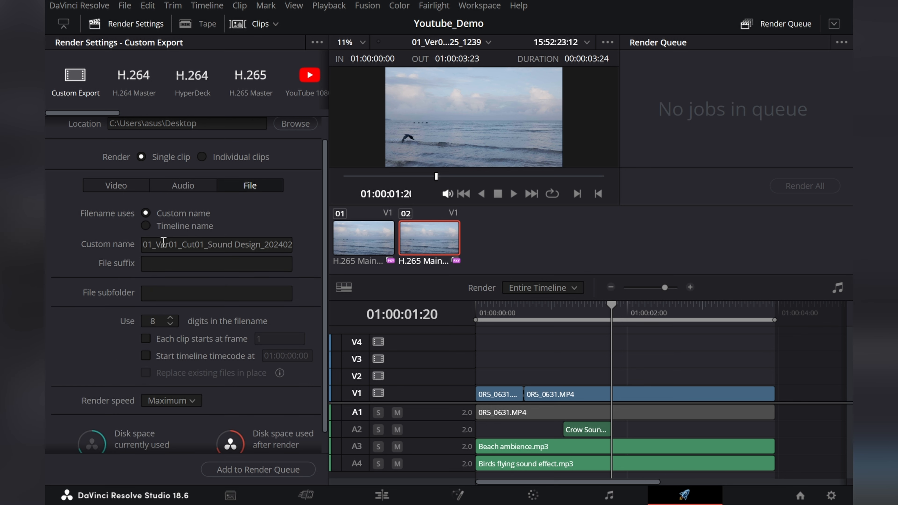
Try timeline-based file naming, return to the custom name, and insert "4k_45mbps_" before the date in it.
{"action": "left_click", "coordinate": [146, 227]}
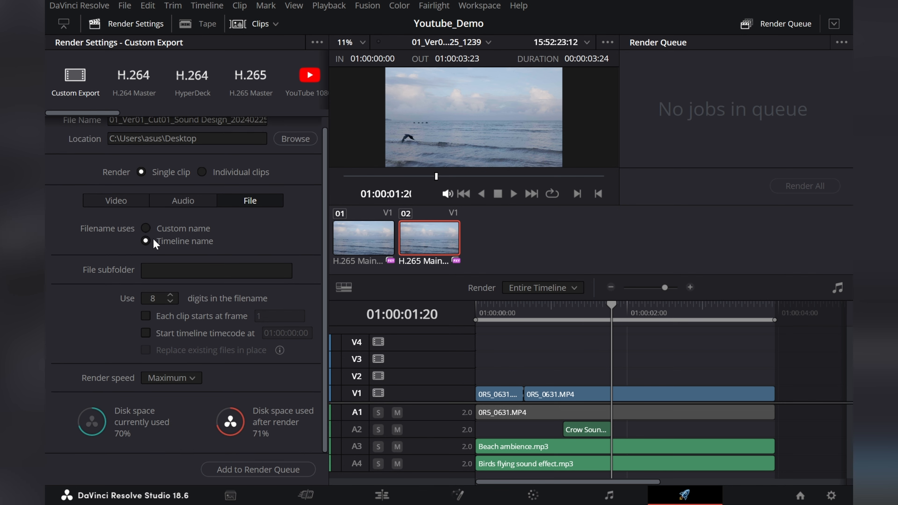
{"action": "left_click", "coordinate": [149, 231]}
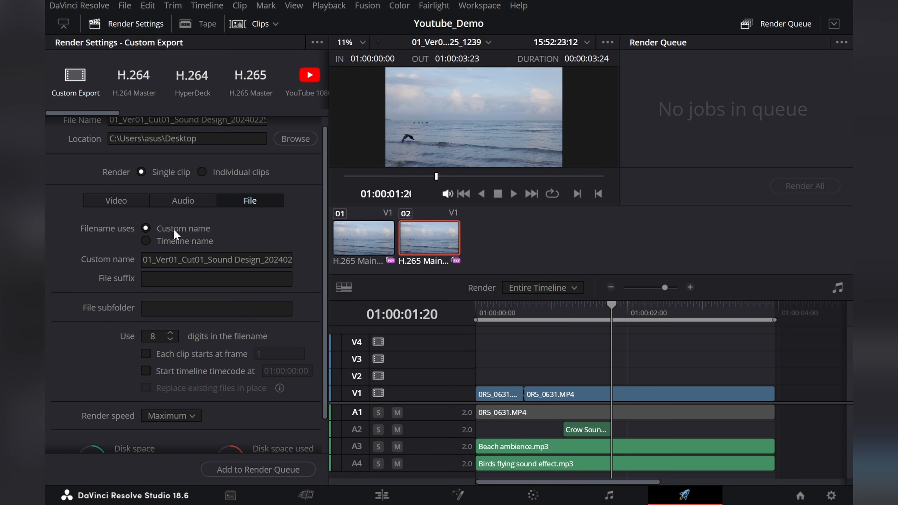
{"action": "left_click", "coordinate": [229, 264]}
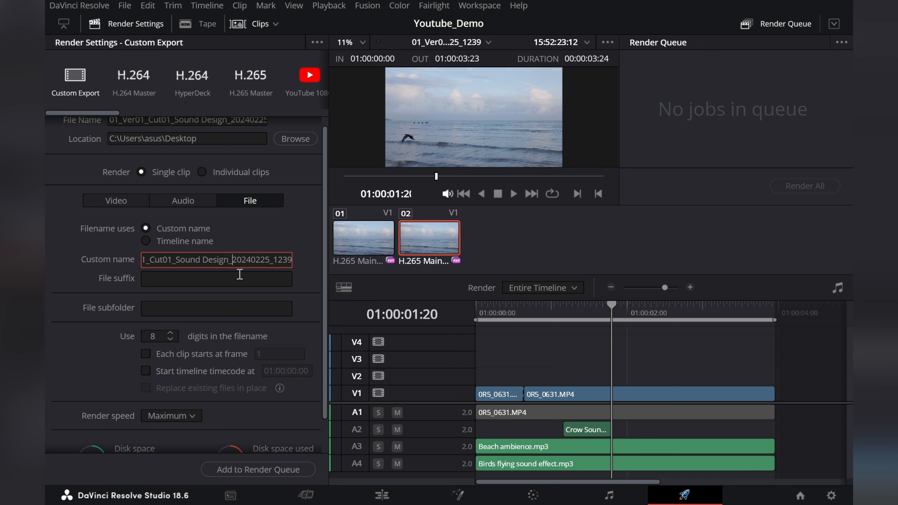
{"action": "type", "text": "4k_45mbps_"}
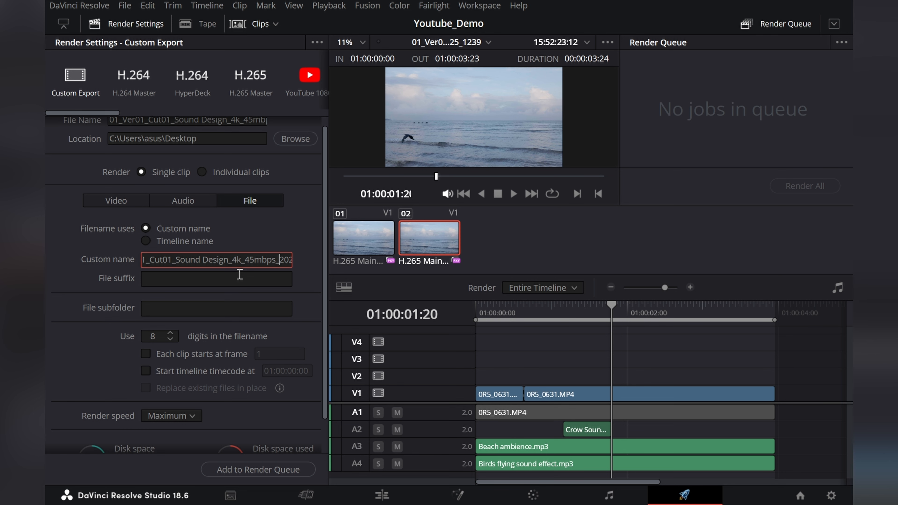
Return to the render's video settings and add the 4K export to the render queue.
{"action": "scroll", "coordinate": [188, 274], "scroll_direction": "down", "scroll_amount": 2}
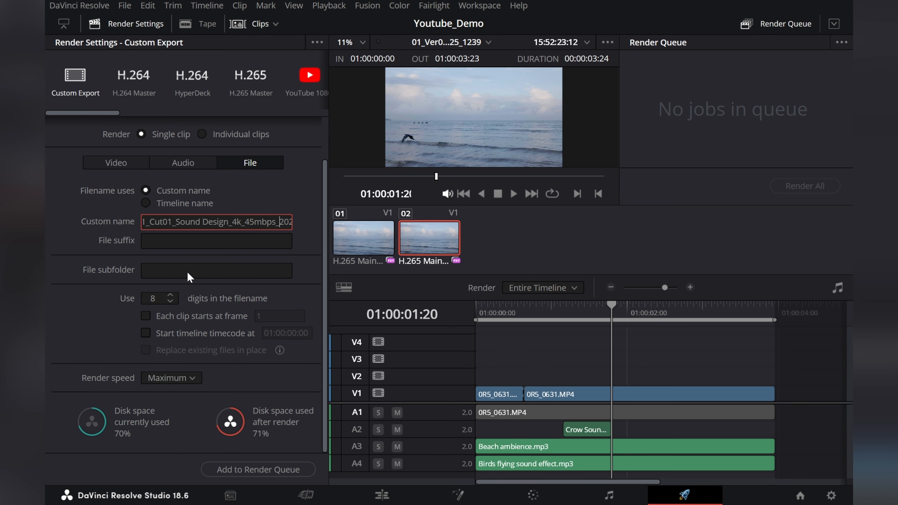
{"action": "scroll", "coordinate": [187, 271], "scroll_direction": "up", "scroll_amount": 2}
{"action": "left_click", "coordinate": [119, 209]}
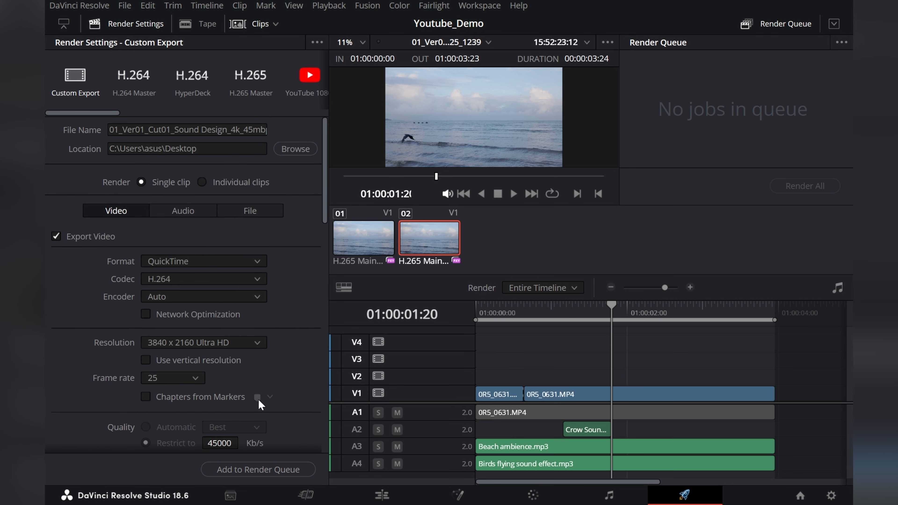
{"action": "left_click", "coordinate": [255, 469]}
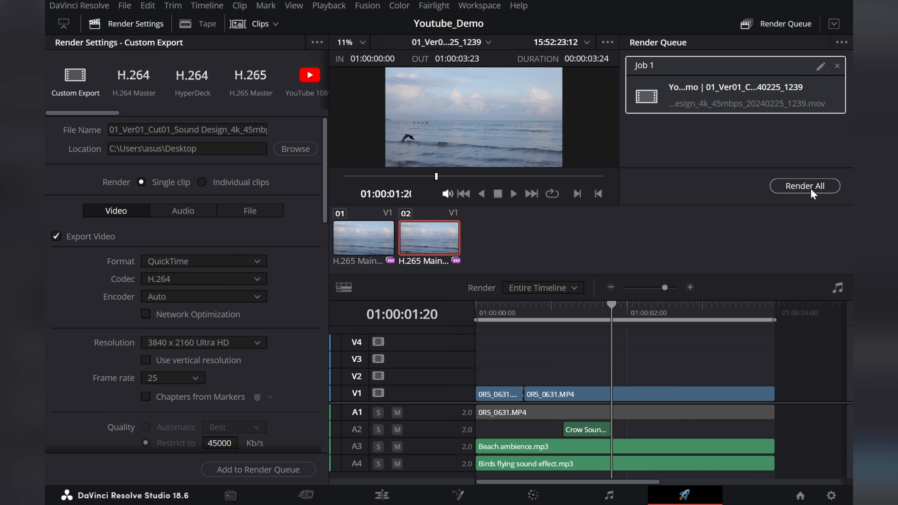
{"action": "left_click", "coordinate": [770, 155]}
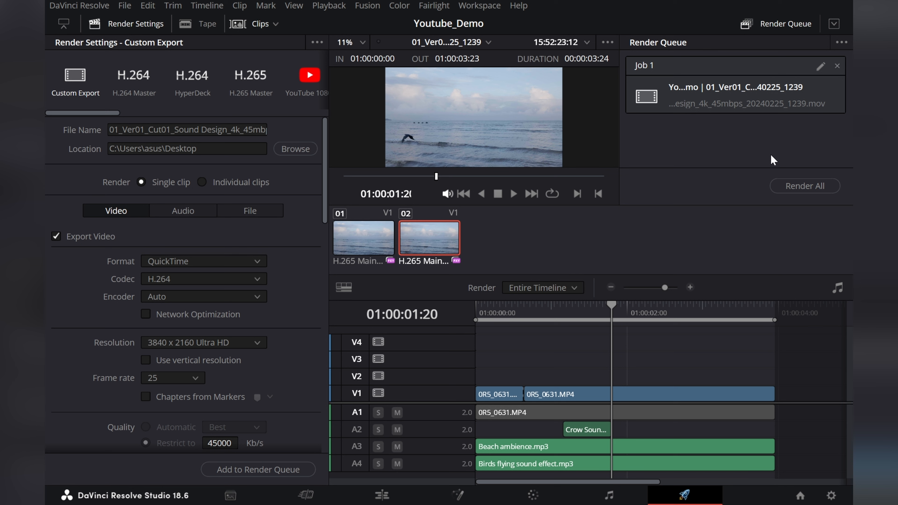
Edit the queued Job 1, restrict its bitrate to 50000 Kb/s, and update the job.
{"action": "left_click", "coordinate": [822, 66]}
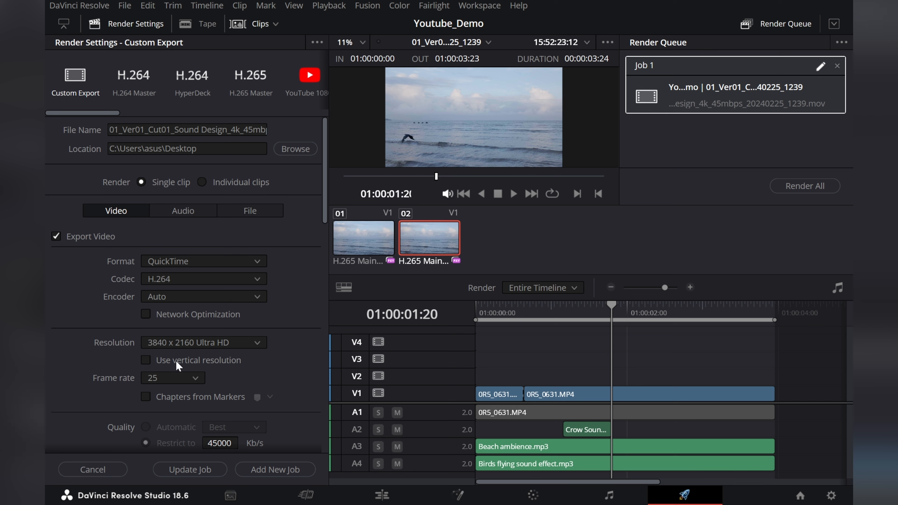
{"action": "left_click", "coordinate": [219, 443]}
{"action": "scroll", "coordinate": [287, 402], "scroll_direction": "down", "scroll_amount": 1}
{"action": "key", "text": "ctrl+a"}
{"action": "key", "text": "BackSpace"}
{"action": "type", "text": "50000"}
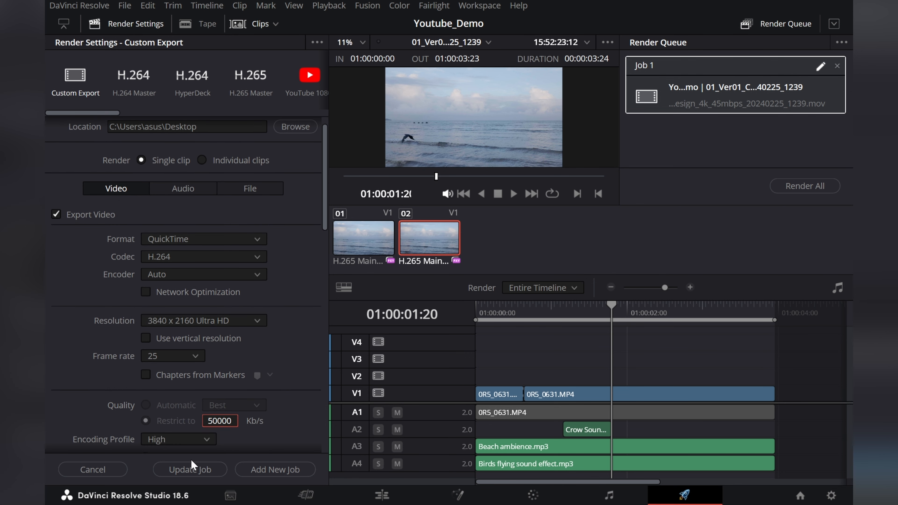
{"action": "left_click", "coordinate": [191, 469]}
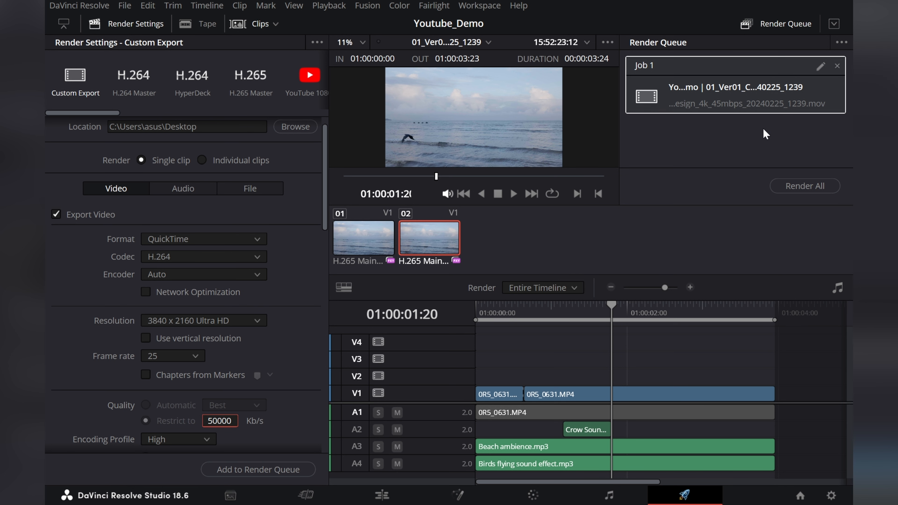
{"action": "left_click", "coordinate": [785, 164]}
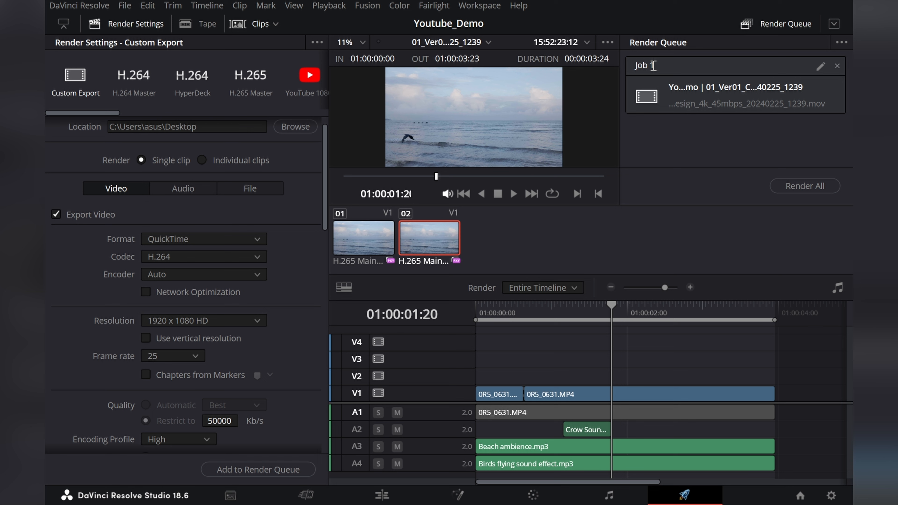
Reopen Job 1 for editing and set its resolution to 1920 x 1080 HD.
{"action": "left_click", "coordinate": [750, 93]}
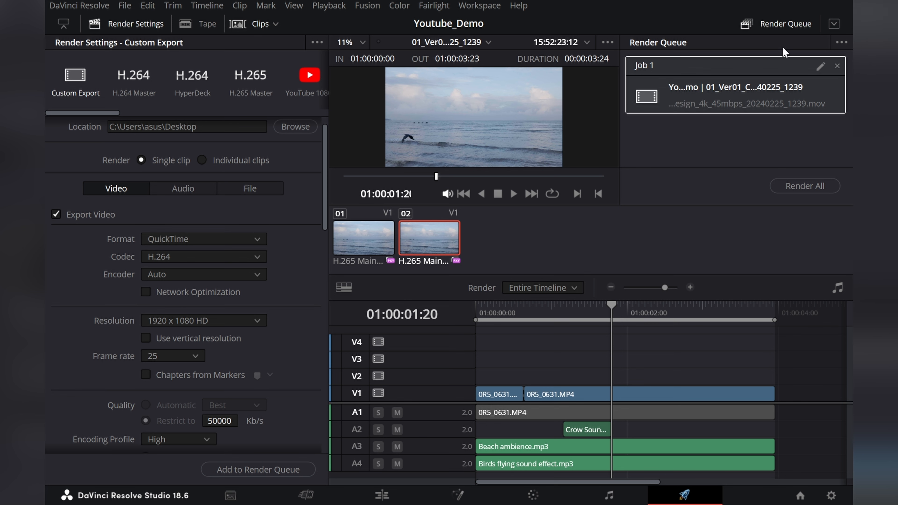
{"action": "left_click", "coordinate": [821, 66]}
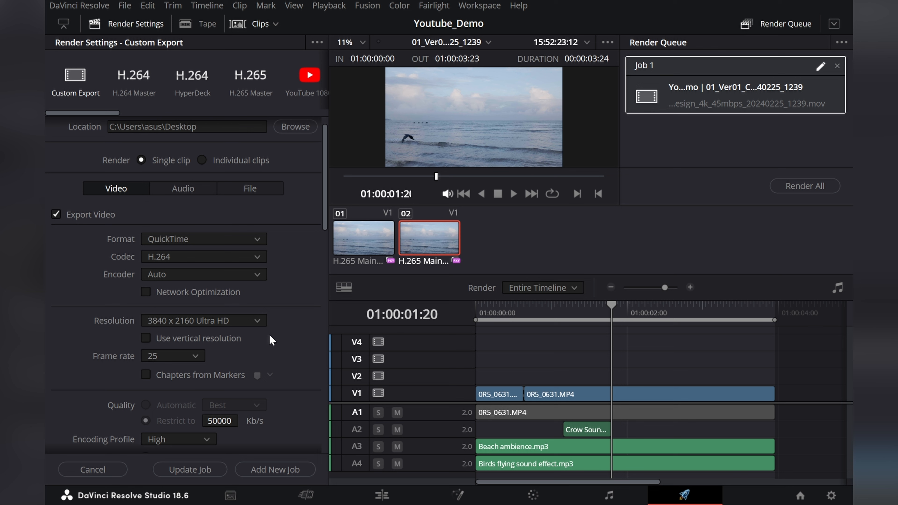
{"action": "left_click", "coordinate": [261, 314]}
{"action": "left_click", "coordinate": [218, 420]}
Change the "4k_45mbps" part of the render's file name to "2k_25mbps".
{"action": "scroll", "coordinate": [322, 207], "scroll_direction": "up", "scroll_amount": 2}
{"action": "left_click", "coordinate": [241, 128]}
{"action": "key", "text": "BackSpace"}
{"action": "key", "text": "BackSpace"}
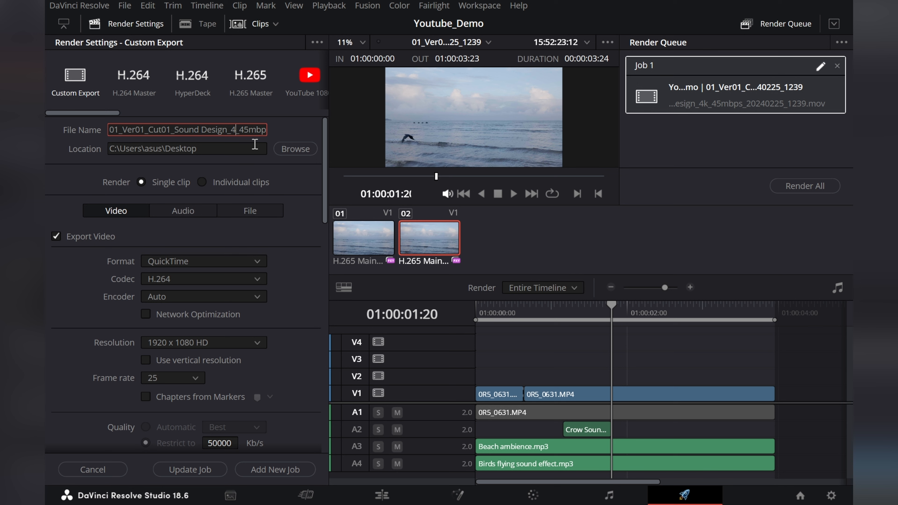
{"action": "type", "text": "2k"}
{"action": "key", "text": "BackSpace"}
{"action": "key", "text": "BackSpace"}
{"action": "type", "text": "25"}
Restrict the bitrate to 25000 Kb/s and add the edited settings to the render queue as a new job.
{"action": "left_click", "coordinate": [226, 439]}
{"action": "type", "text": "25000"}
{"action": "scroll", "coordinate": [305, 385], "scroll_direction": "down", "scroll_amount": 5}
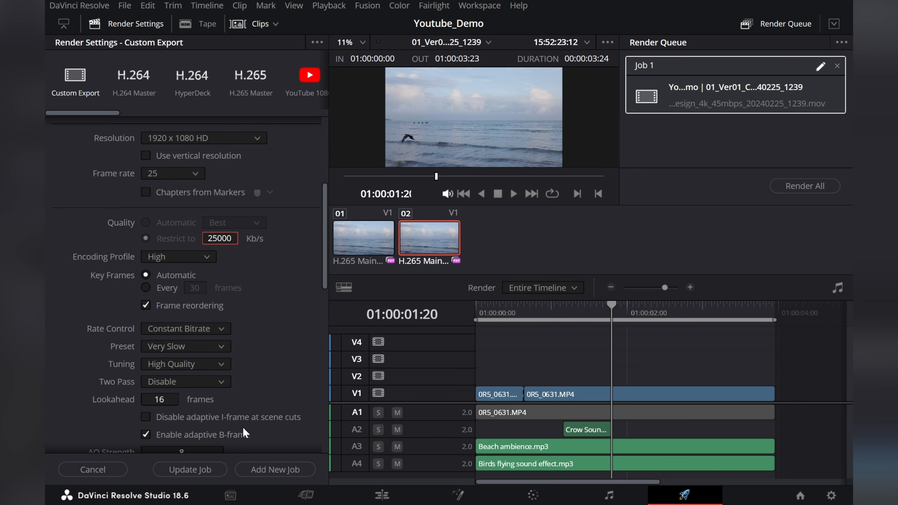
{"action": "left_click", "coordinate": [279, 470]}
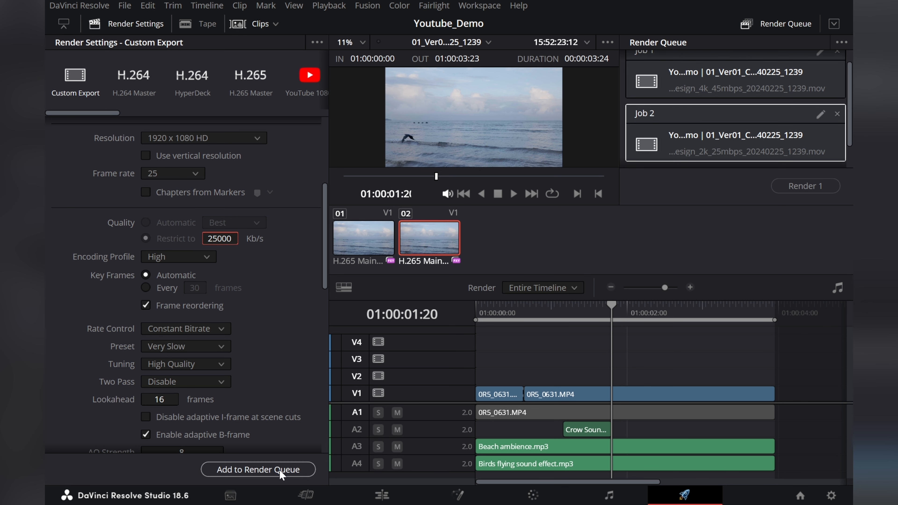
{"action": "scroll", "coordinate": [730, 128], "scroll_direction": "up", "scroll_amount": 1}
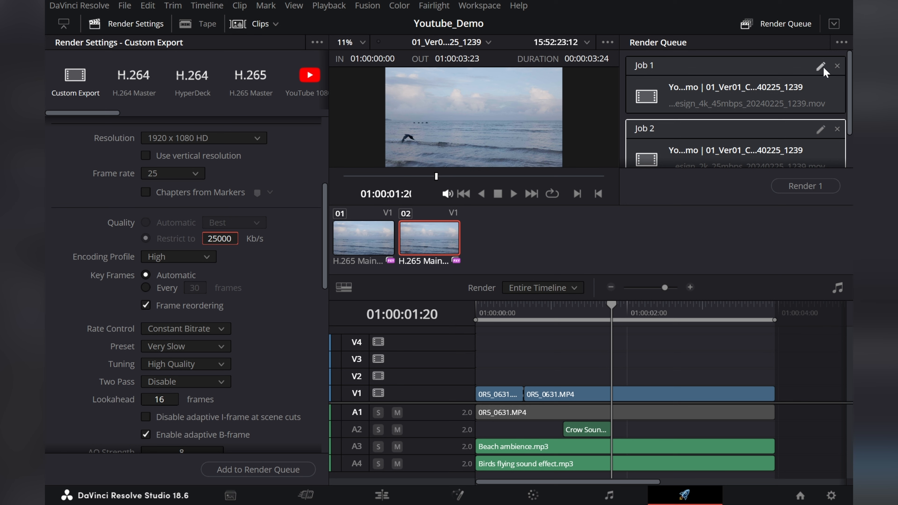